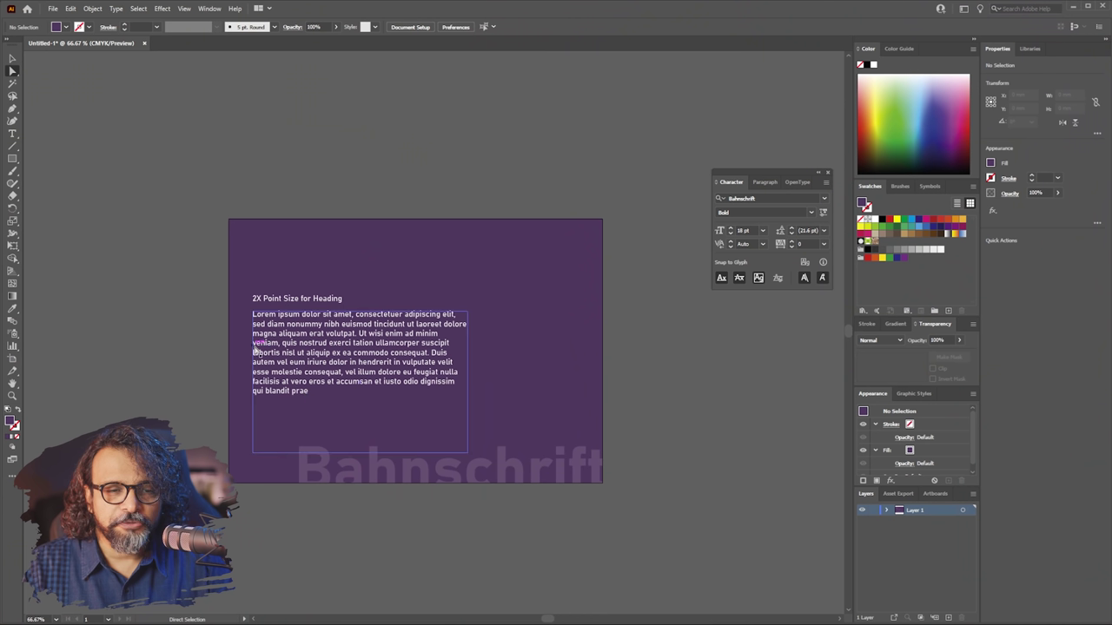
{"action": "scroll", "coordinate": [246, 372], "scroll_direction": "up", "scroll_amount": 2}
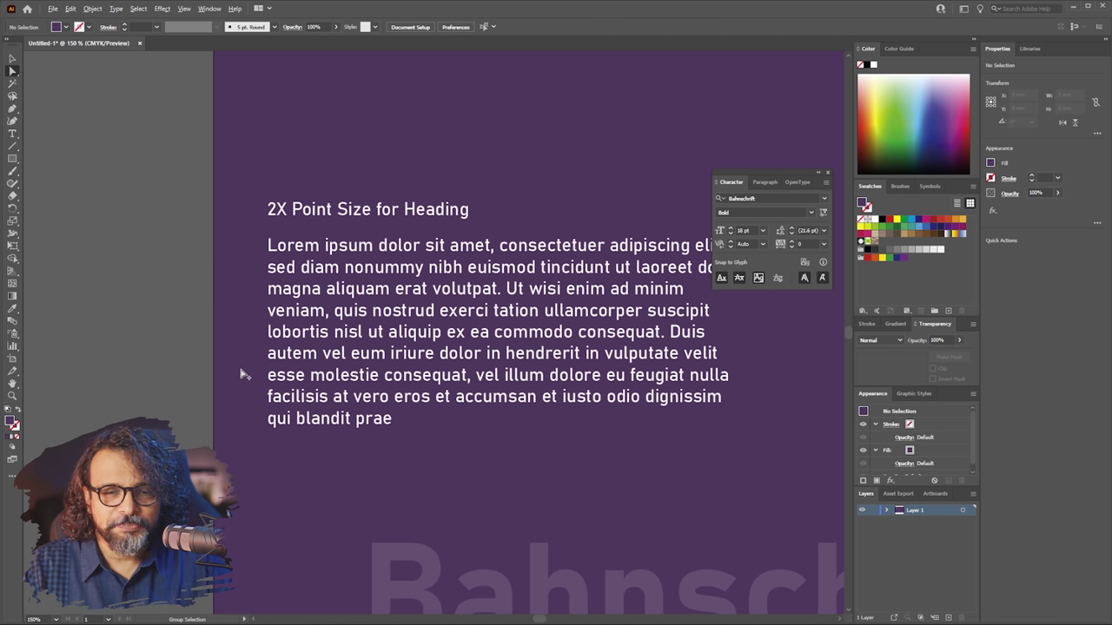
{"action": "scroll", "coordinate": [246, 372], "scroll_direction": "down", "scroll_amount": 1}
{"action": "left_click_drag", "start_coordinate": [578, 345], "coordinate": [511, 330]}
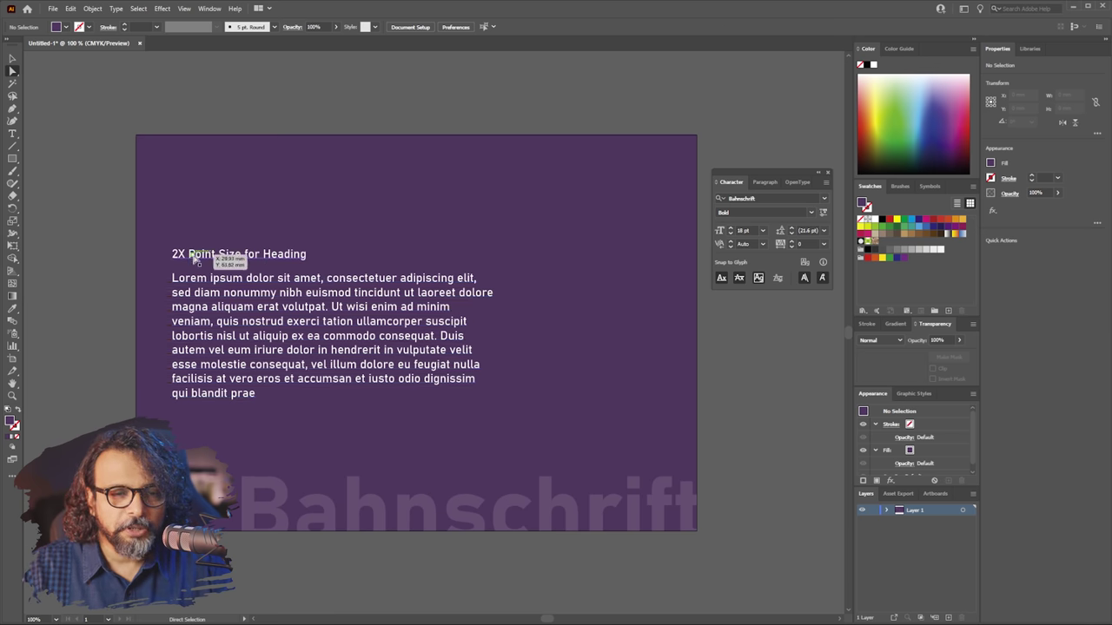
{"action": "scroll", "coordinate": [176, 267], "scroll_direction": "up", "scroll_amount": 2}
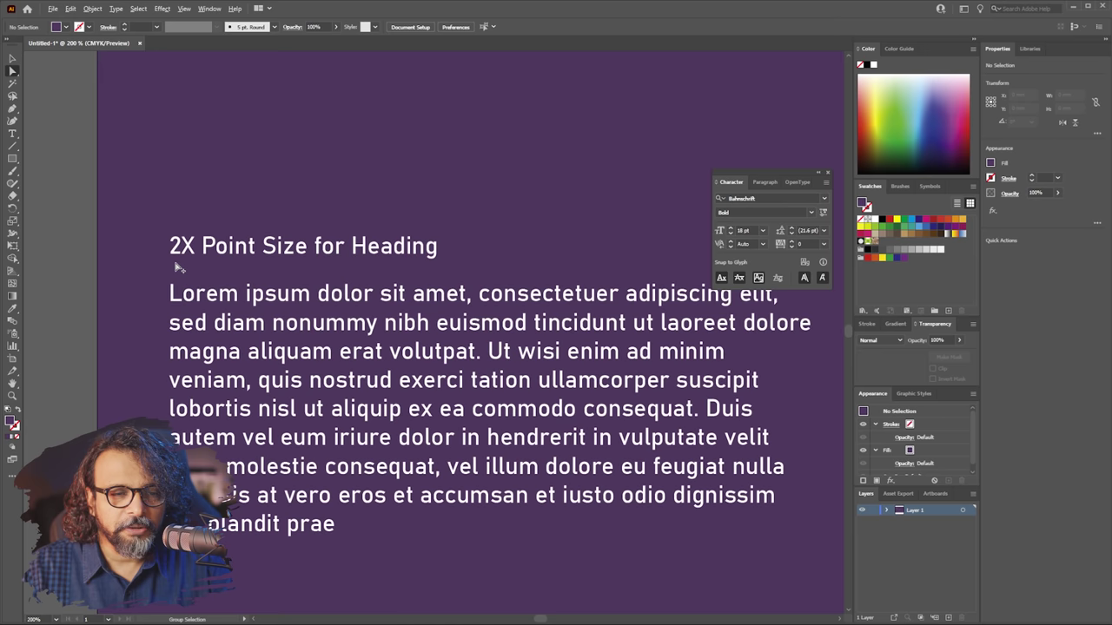
{"action": "scroll", "coordinate": [176, 268], "scroll_direction": "up", "scroll_amount": 1}
{"action": "scroll", "coordinate": [177, 267], "scroll_direction": "down", "scroll_amount": 2}
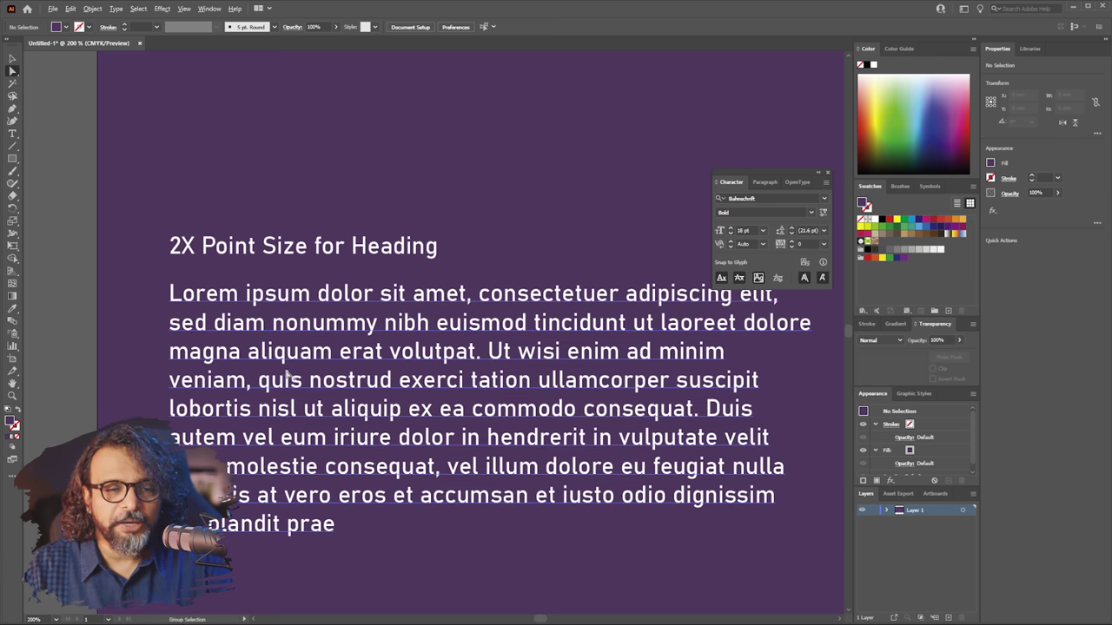
{"action": "scroll", "coordinate": [289, 378], "scroll_direction": "down", "scroll_amount": 1}
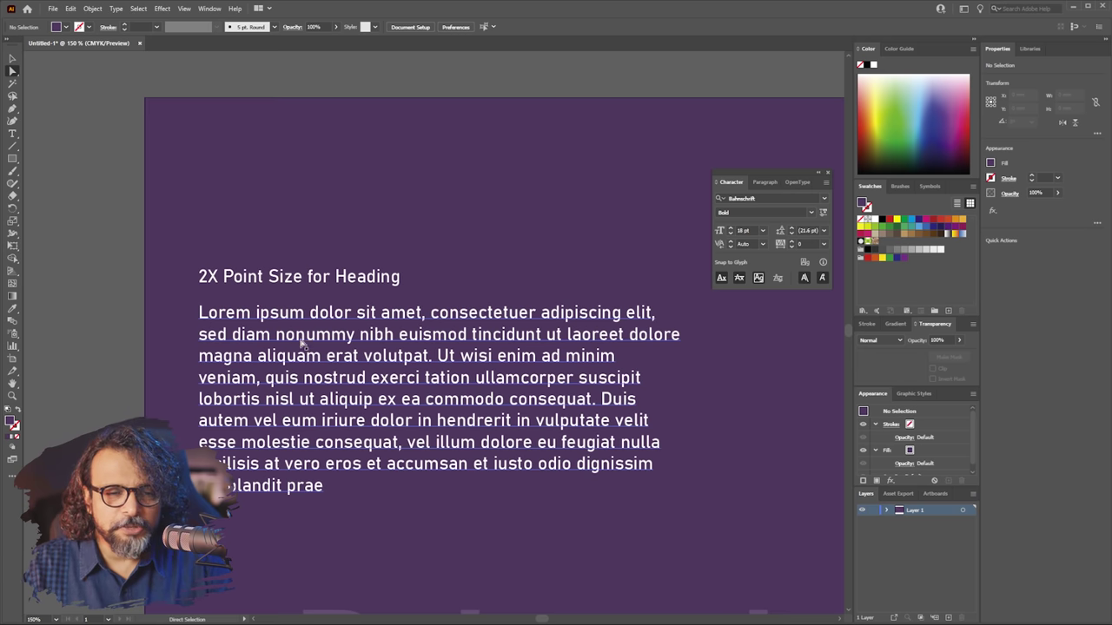
Examine the body paragraph's character settings and preview the preset font sizes on it.
{"action": "left_click", "coordinate": [303, 340]}
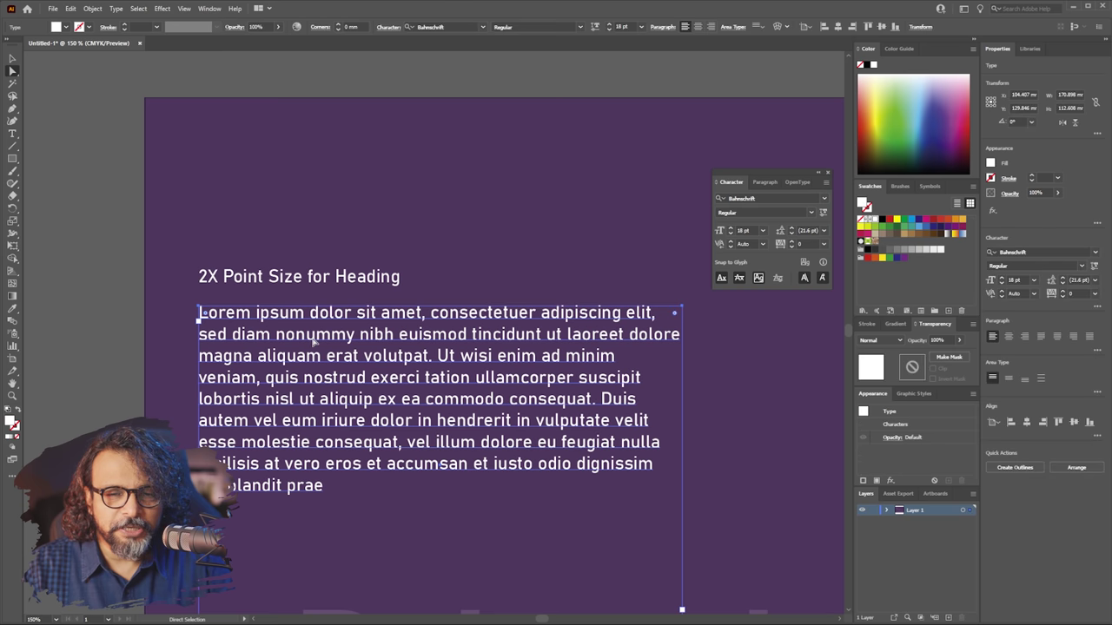
{"action": "left_click_drag", "start_coordinate": [779, 170], "coordinate": [601, 167]}
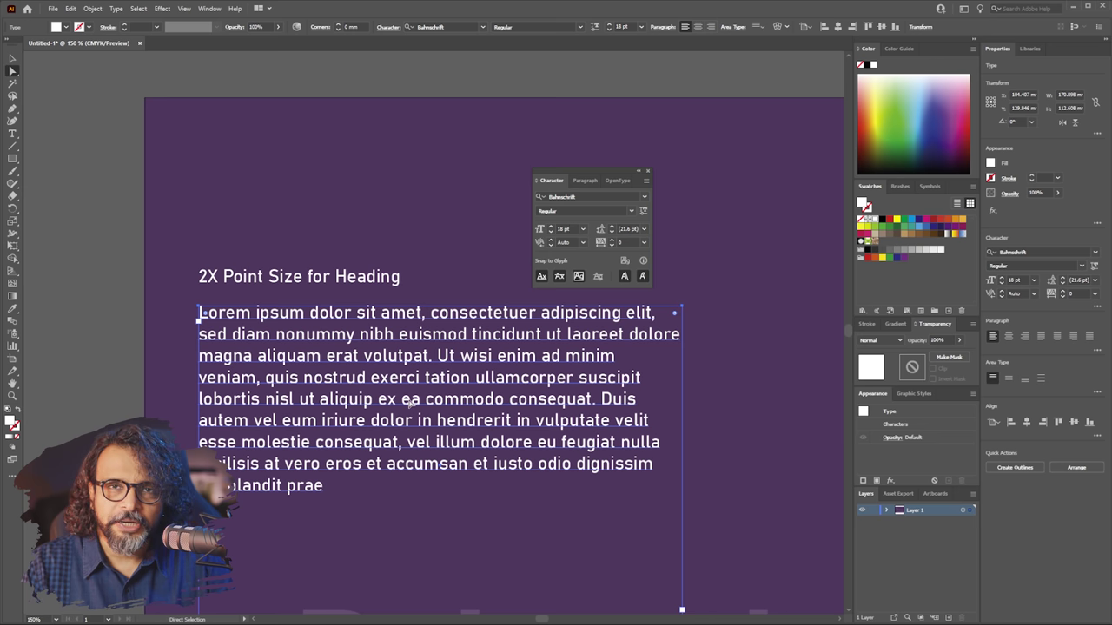
{"action": "left_click", "coordinate": [584, 230]}
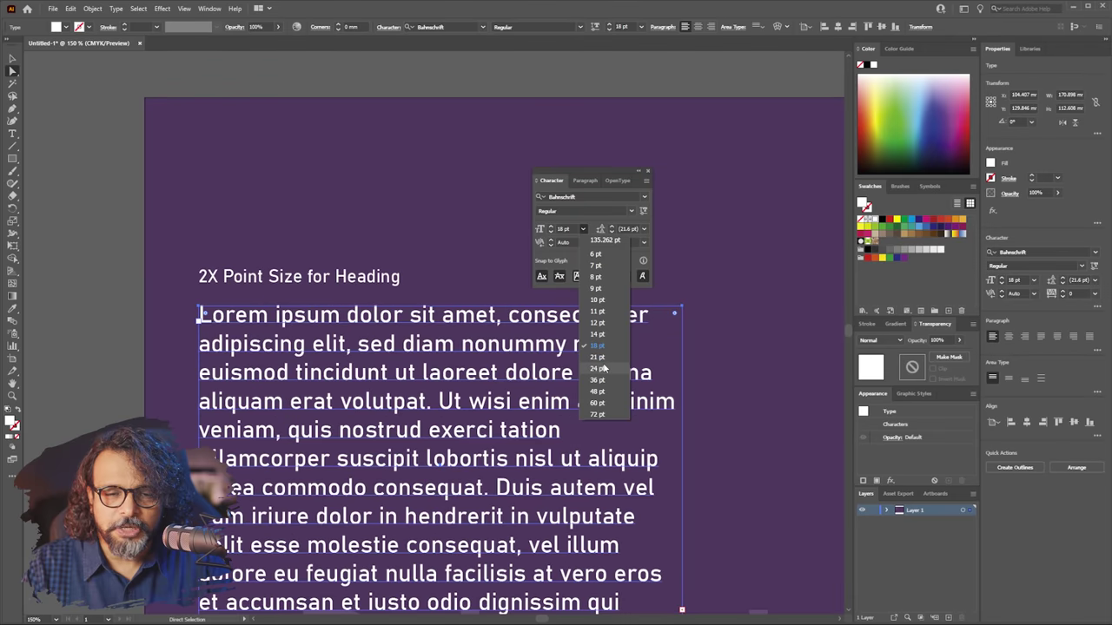
{"action": "left_click", "coordinate": [717, 290]}
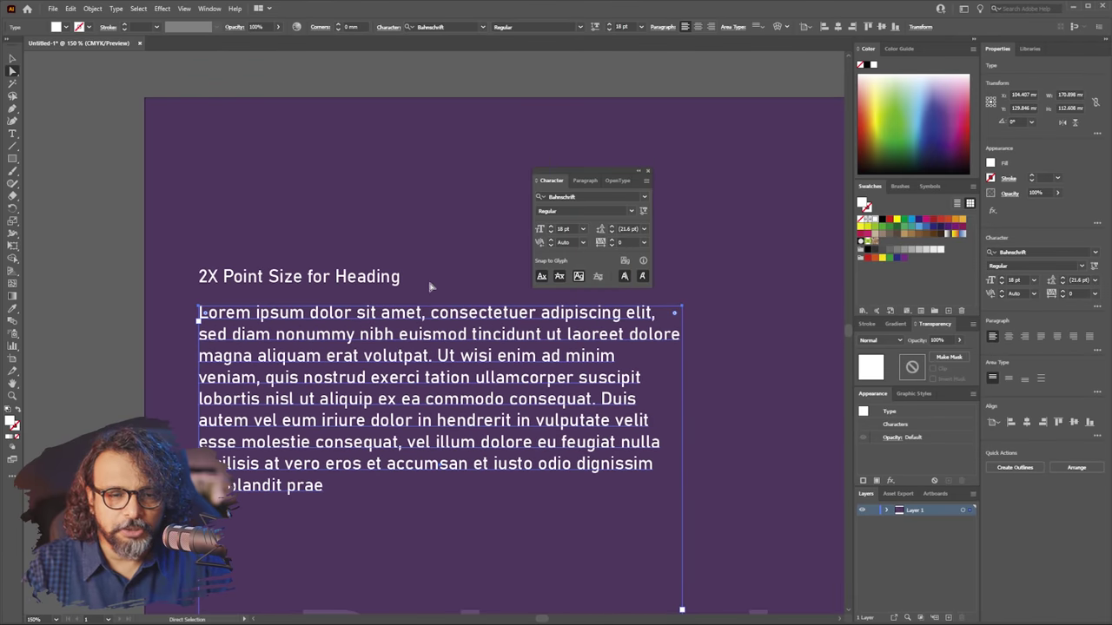
Set the "2X Point Size for Heading" text to 36 pt, twice the body text's point size.
{"action": "left_click", "coordinate": [367, 278]}
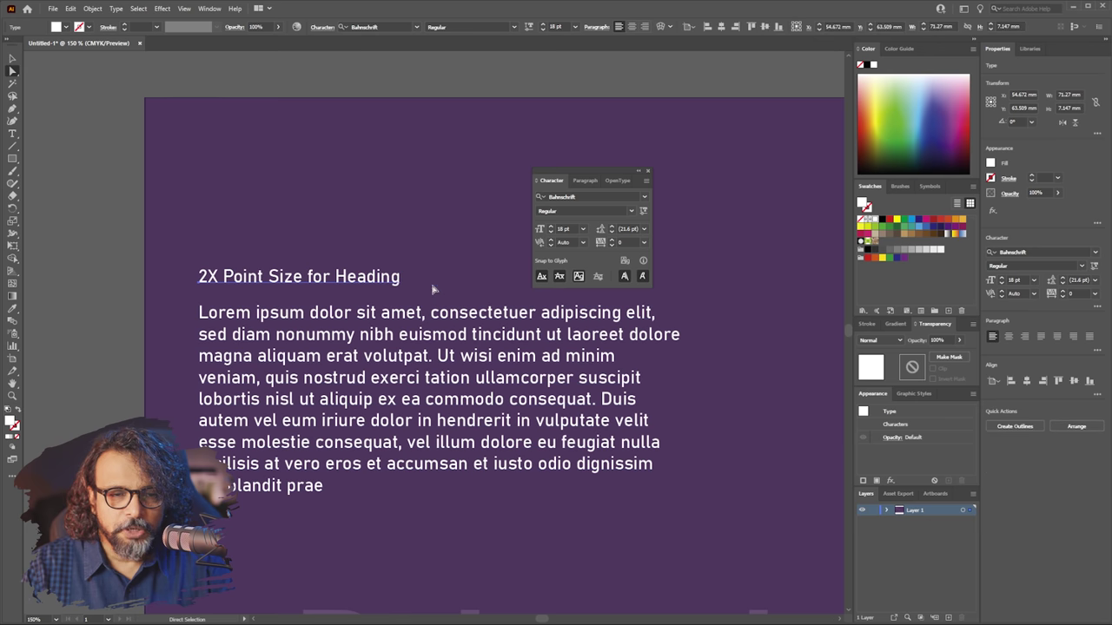
{"action": "left_click", "coordinate": [583, 230]}
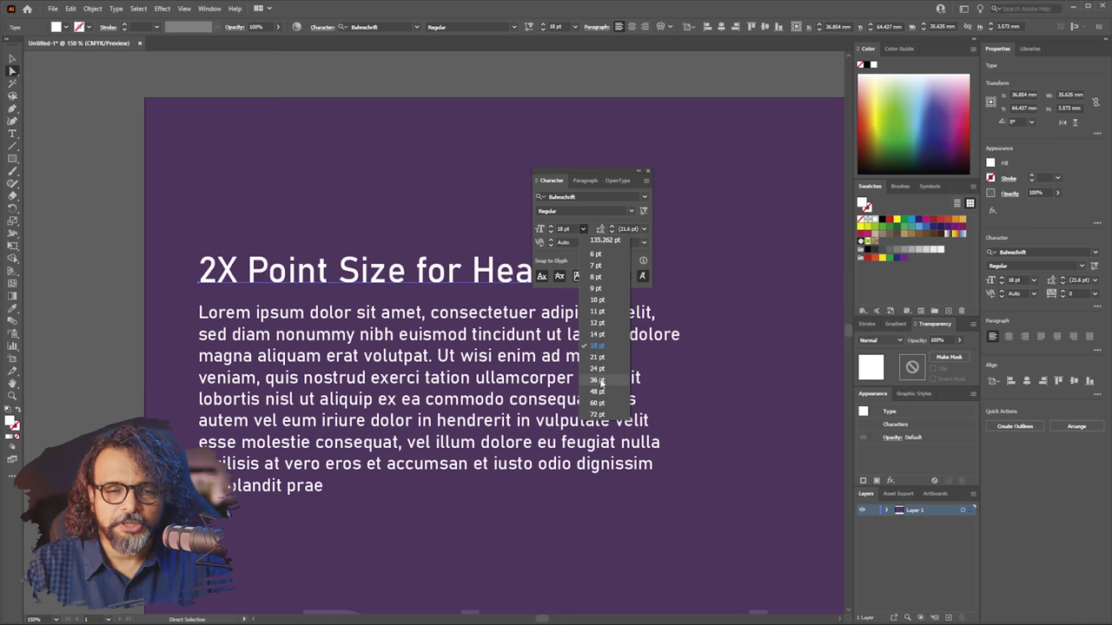
{"action": "left_click", "coordinate": [600, 381]}
{"action": "left_click", "coordinate": [725, 360]}
{"action": "left_click_drag", "start_coordinate": [602, 172], "coordinate": [735, 134]}
{"action": "scroll", "coordinate": [399, 386], "scroll_direction": "down", "scroll_amount": 1}
{"action": "scroll", "coordinate": [398, 386], "scroll_direction": "up", "scroll_amount": 1}
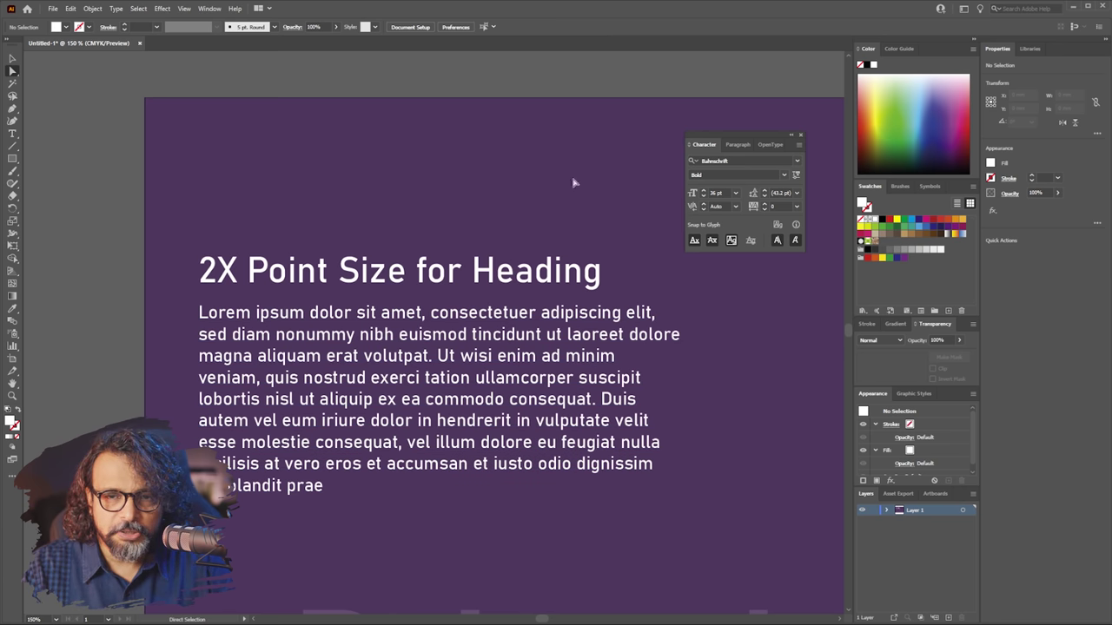
Change the heading's font style to Bold, keeping the Bahnschrift family.
{"action": "left_click_drag", "start_coordinate": [743, 132], "coordinate": [557, 134]}
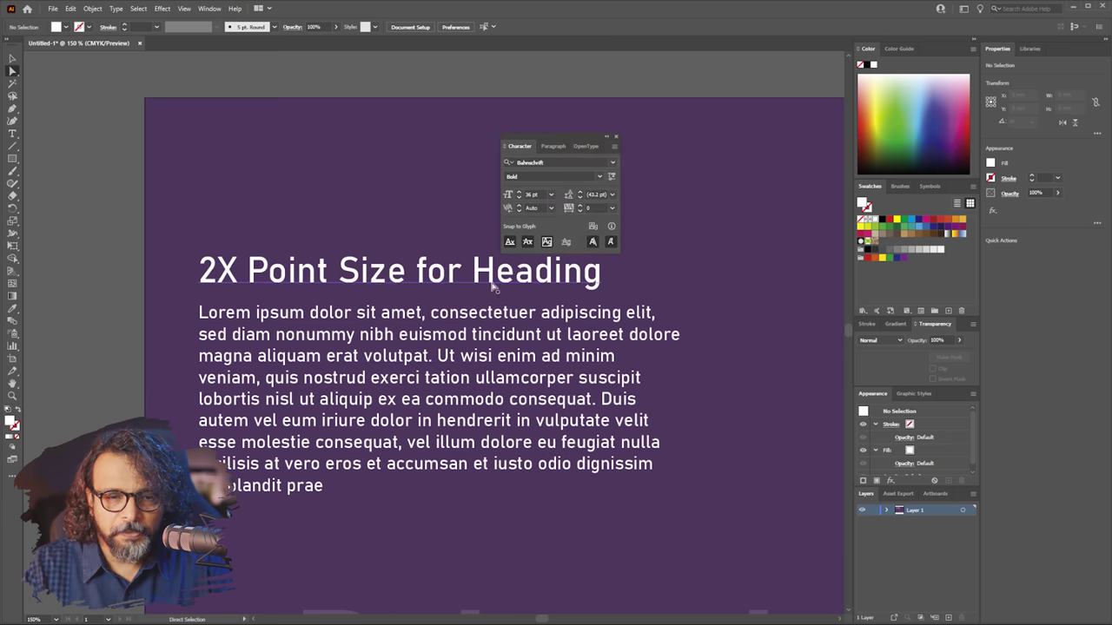
{"action": "left_click", "coordinate": [479, 336]}
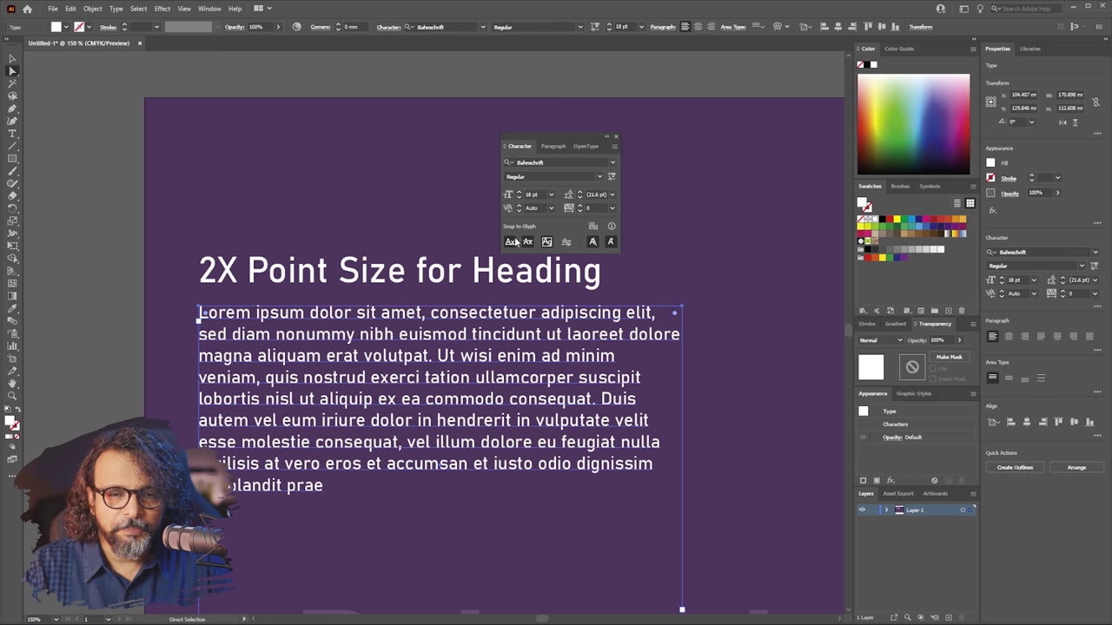
{"action": "left_click", "coordinate": [477, 280]}
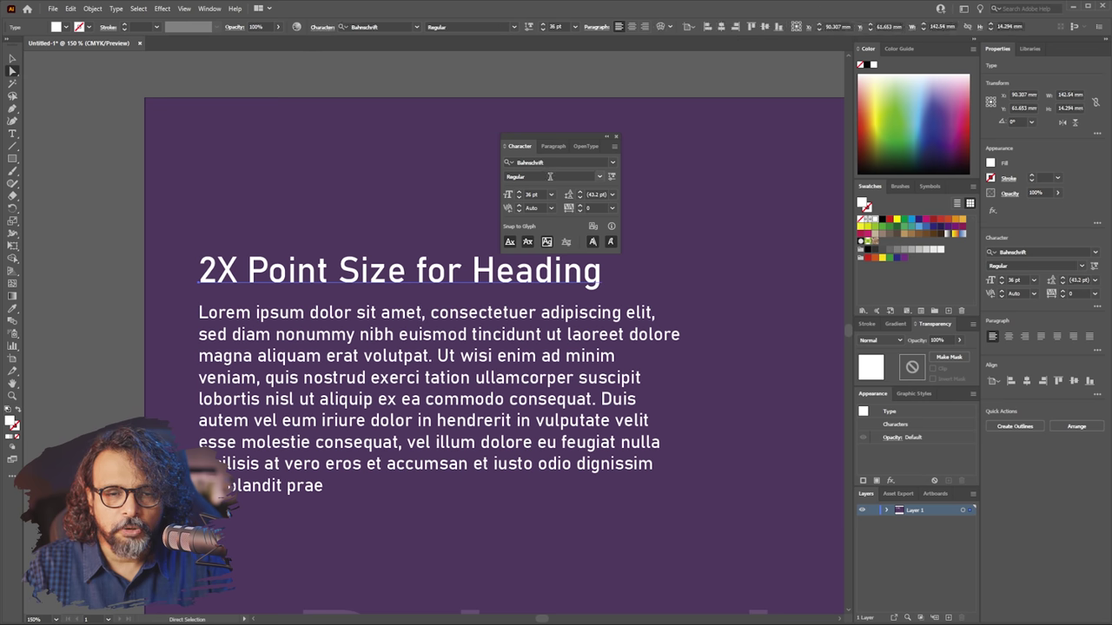
{"action": "left_click", "coordinate": [599, 176]}
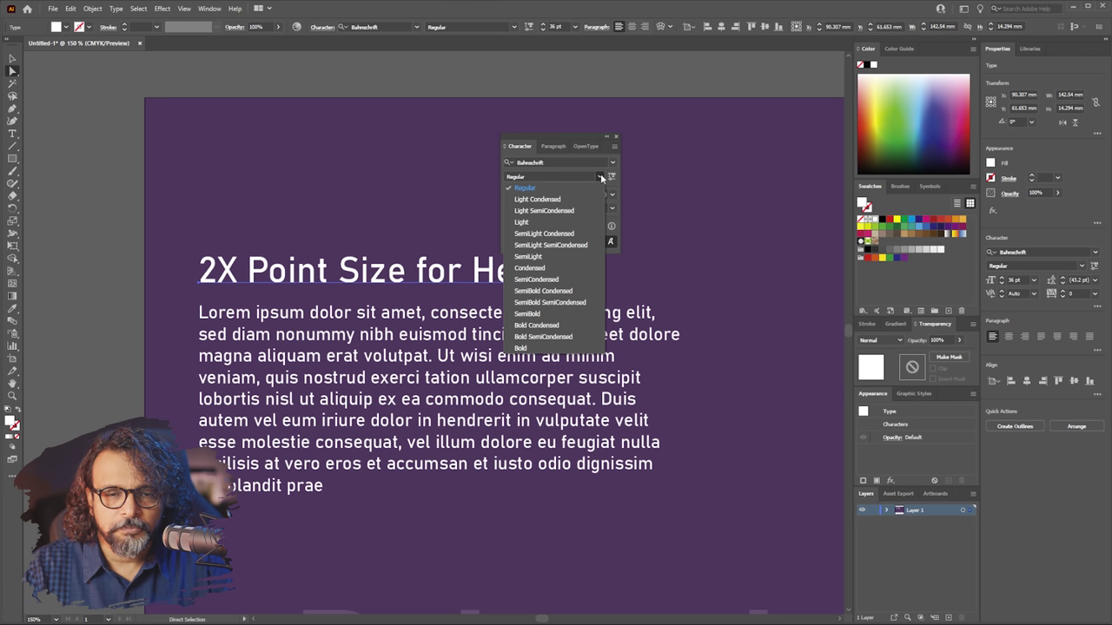
{"action": "left_click", "coordinate": [530, 348]}
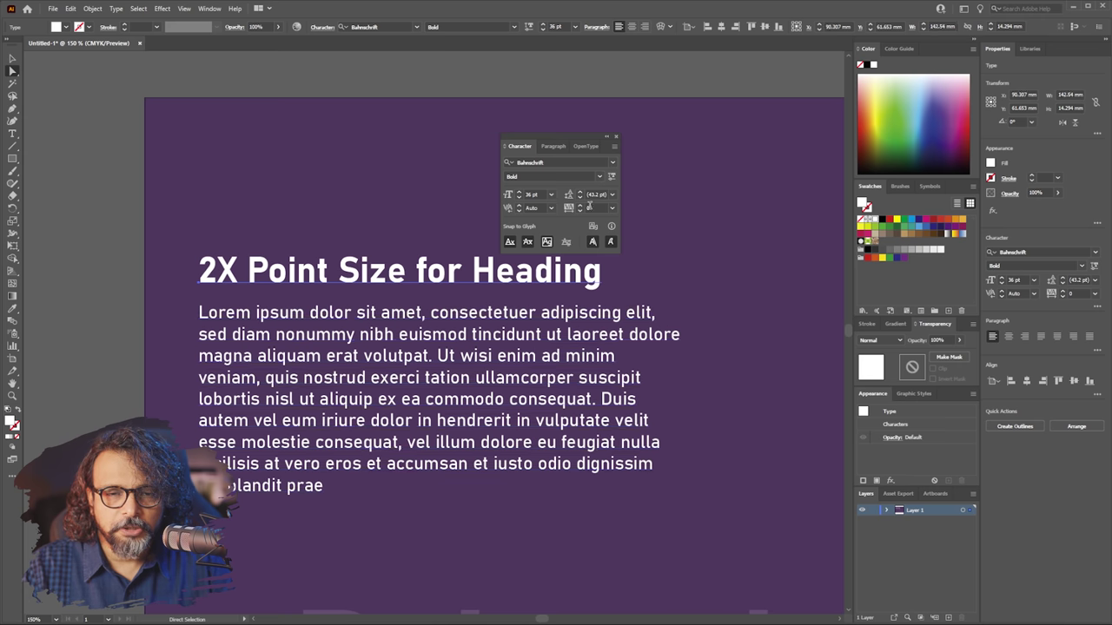
Shorten the heading text above the paragraph to the single word "Heading".
{"action": "left_click_drag", "start_coordinate": [682, 486], "coordinate": [494, 305]}
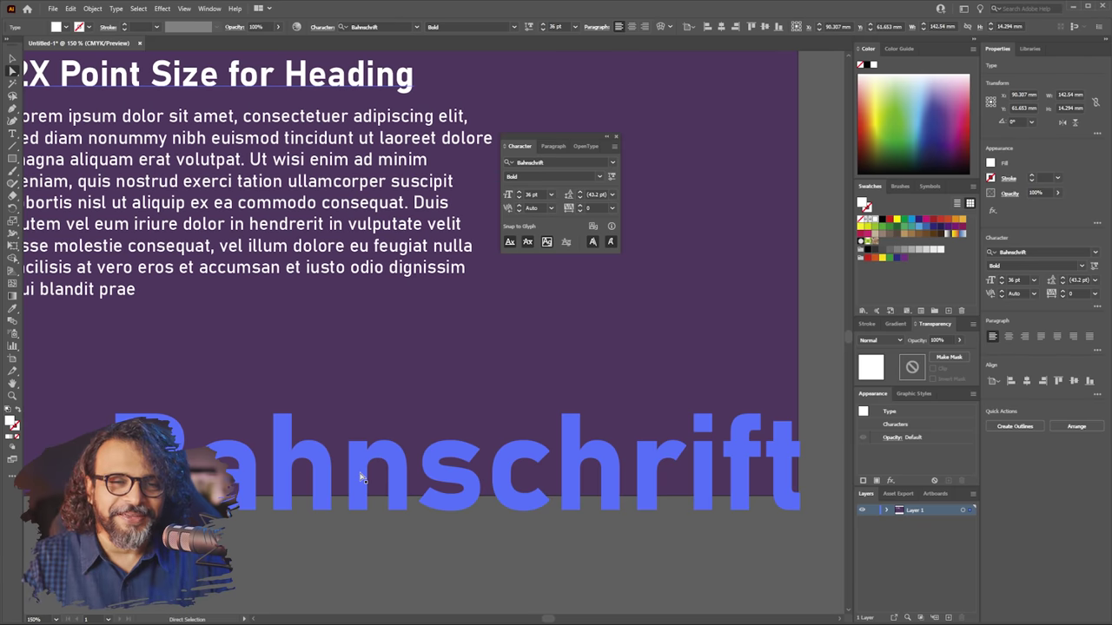
{"action": "left_click", "coordinate": [290, 338]}
{"action": "left_click_drag", "start_coordinate": [256, 322], "coordinate": [346, 345]}
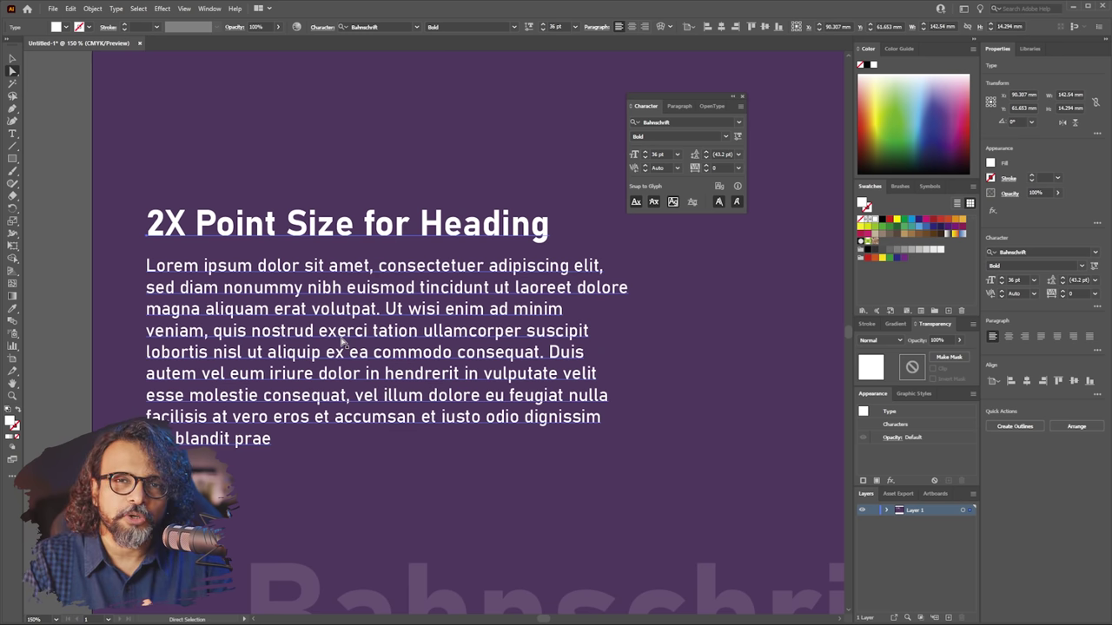
{"action": "key", "text": "ctrl+z"}
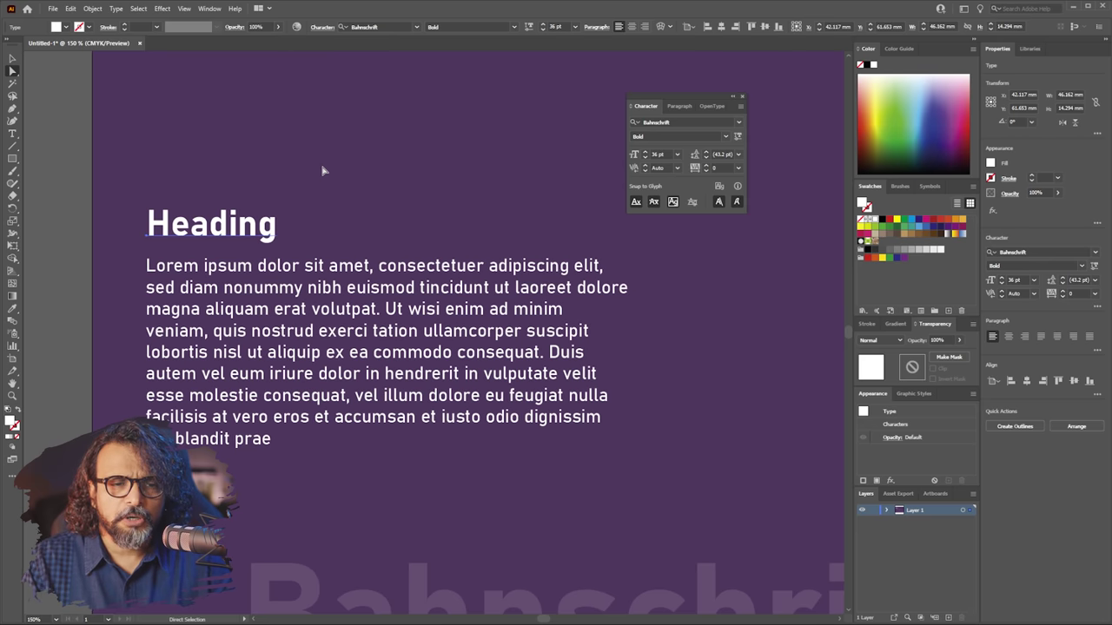
{"action": "key", "text": "ctrl+minus"}
{"action": "key", "text": "ctrl+minus"}
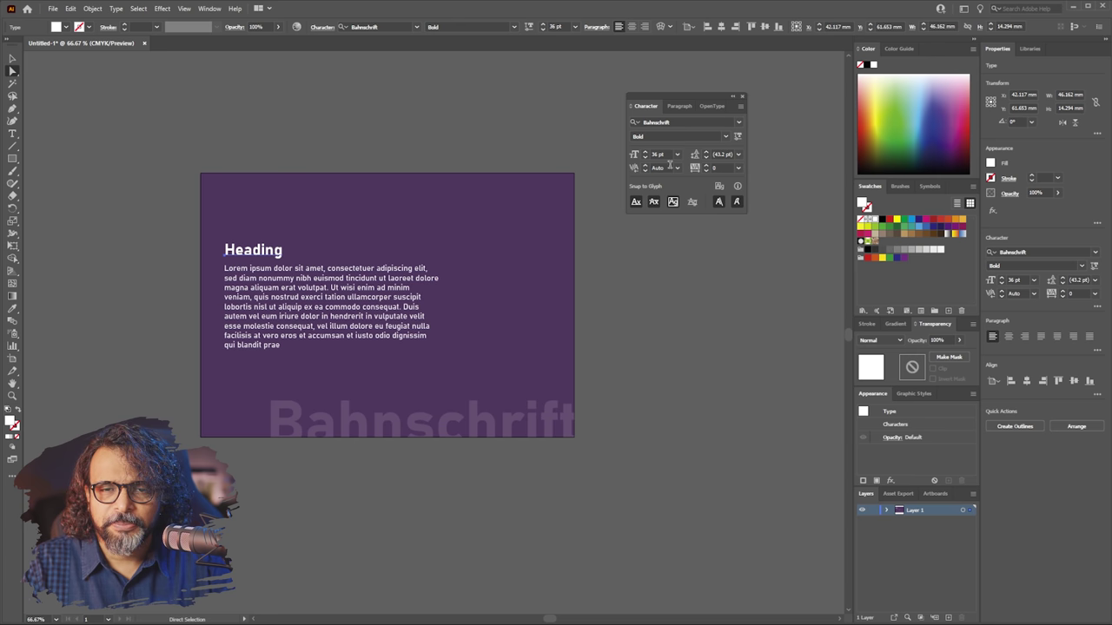
Set the heading's font size to 54 pt, three times the body text's size.
{"action": "left_click", "coordinate": [665, 154]}
{"action": "type", "text": "54"}
{"action": "key", "text": "Return"}
{"action": "key", "text": "Return"}
{"action": "key", "text": "Escape"}
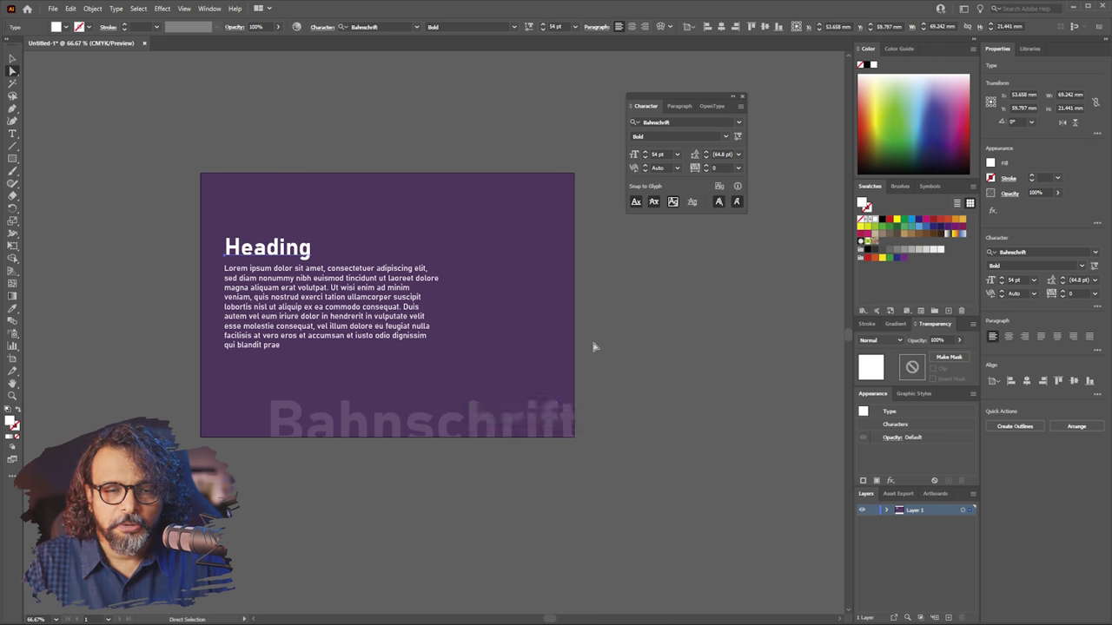
Increase the heading's font size to 72 pt and deselect it.
{"action": "scroll", "coordinate": [257, 272], "scroll_direction": "up", "scroll_amount": 1}
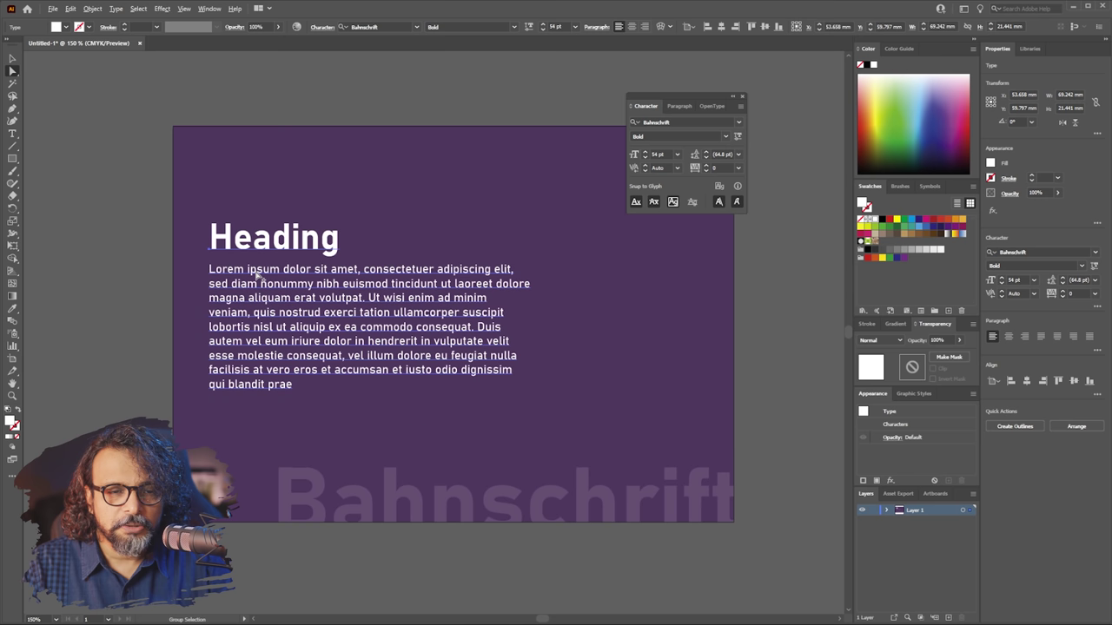
{"action": "key", "text": "a"}
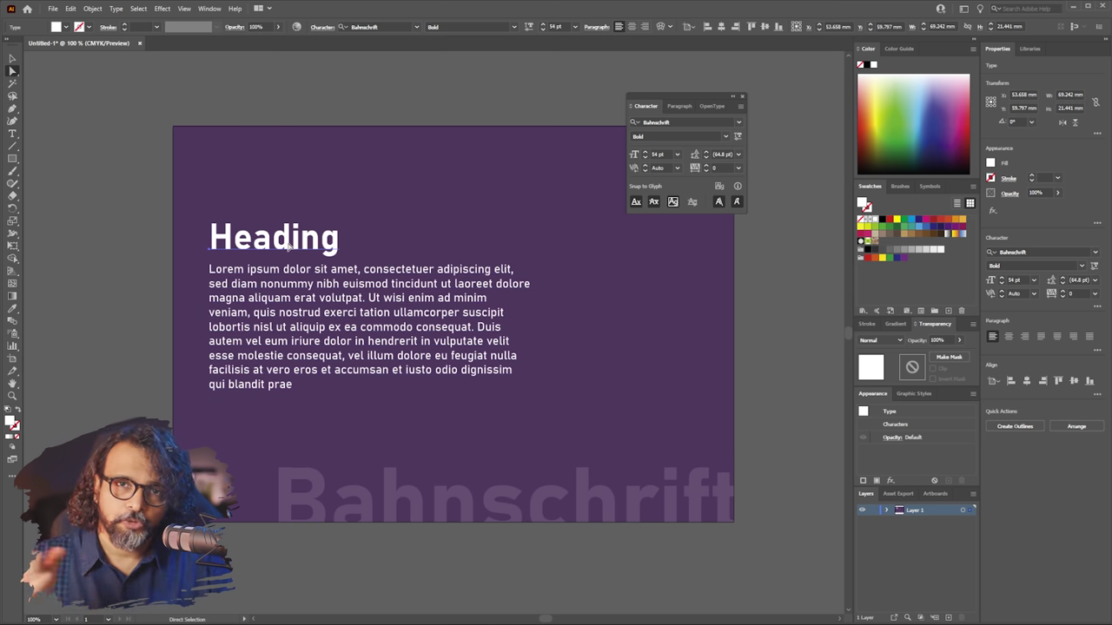
{"action": "left_click", "coordinate": [663, 154]}
{"action": "type", "text": "1"}
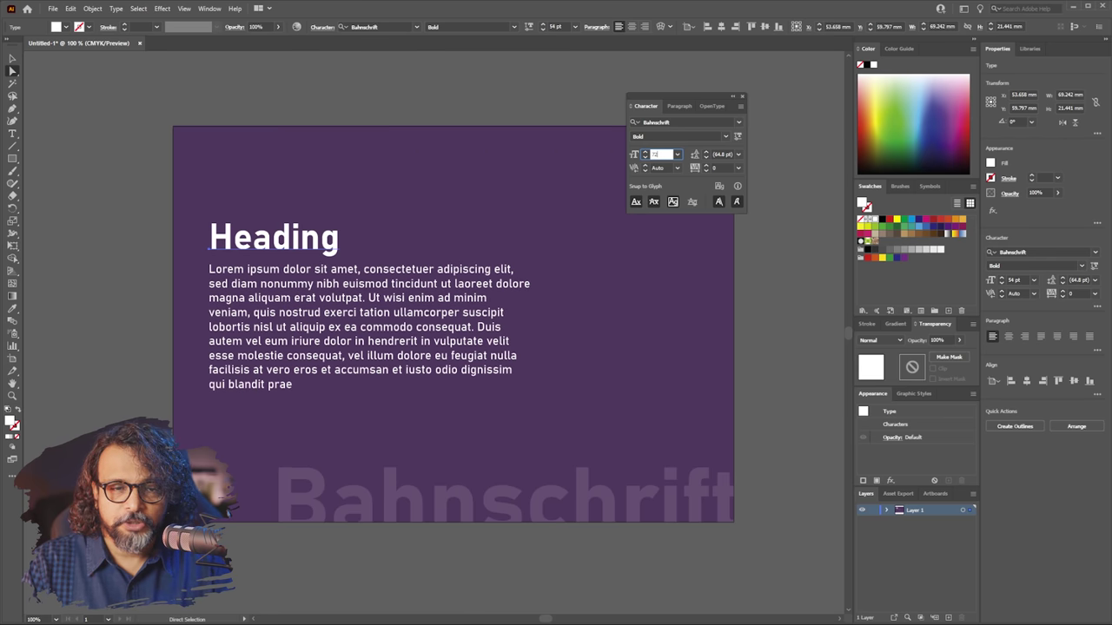
{"action": "key", "text": "Return"}
{"action": "left_click", "coordinate": [711, 370]}
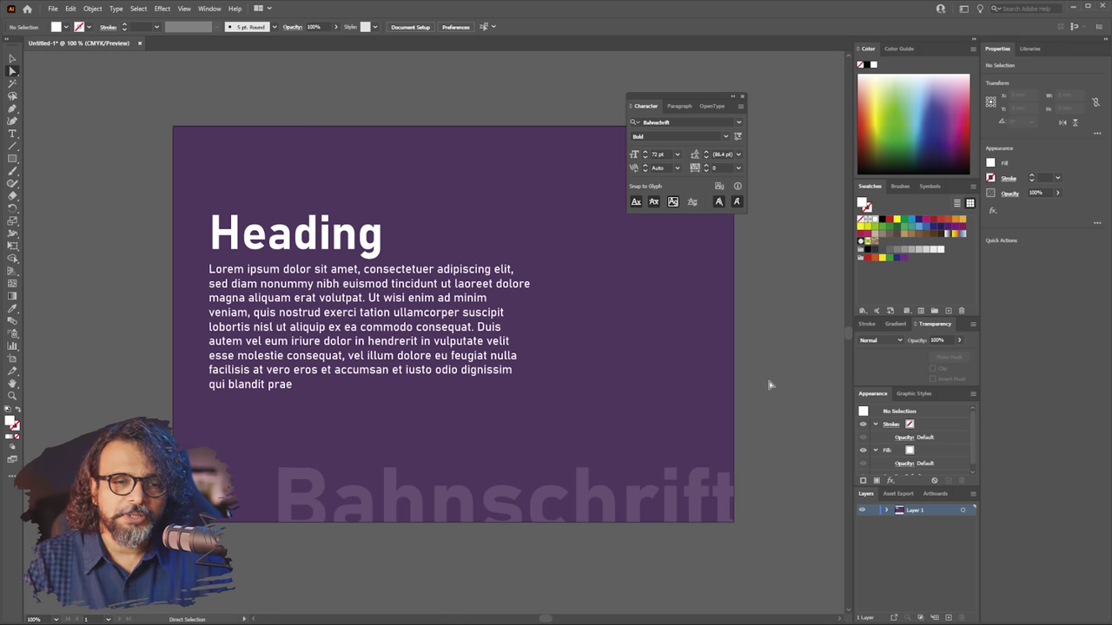
Scale the heading freehand by its bounding box, first down to about 37 pt and then up to about 52 pt.
{"action": "left_click", "coordinate": [335, 254]}
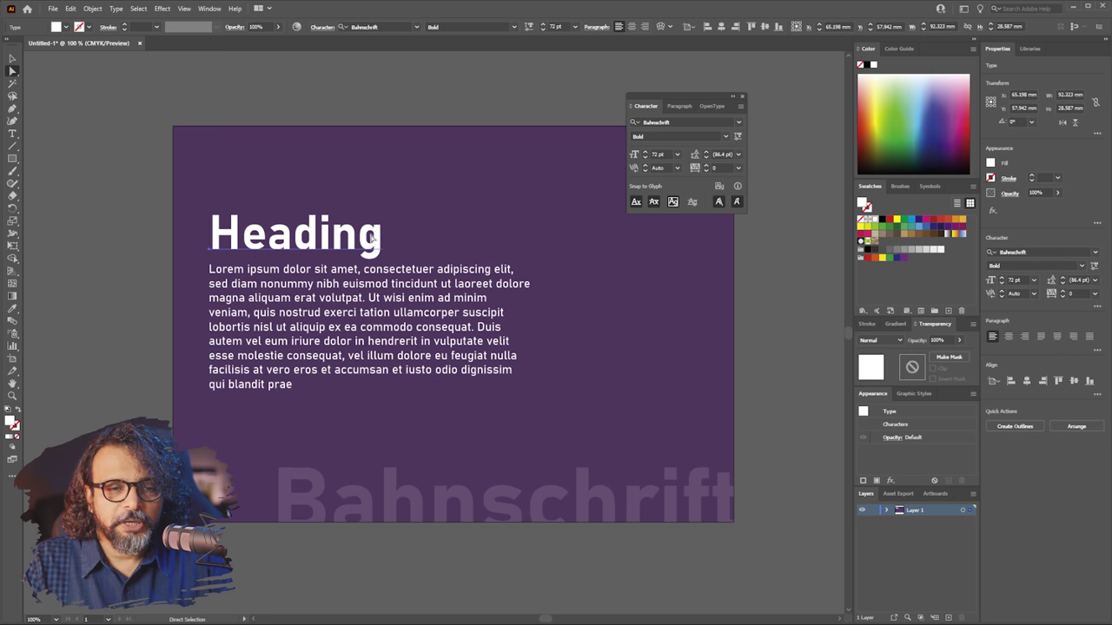
{"action": "key", "text": "v"}
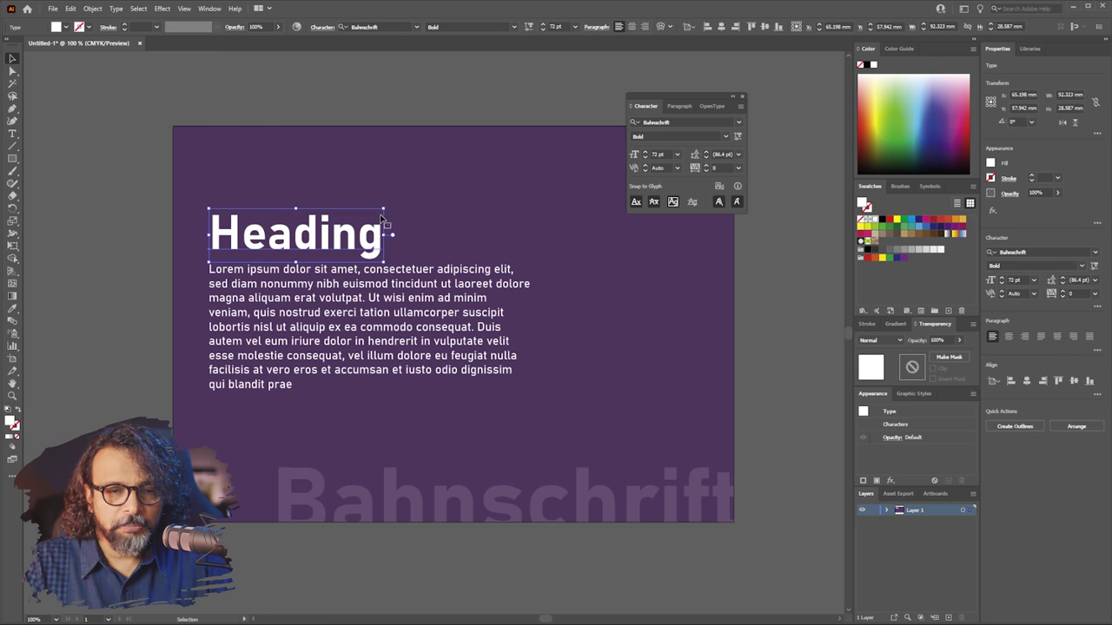
{"action": "left_click_drag", "start_coordinate": [385, 206], "coordinate": [306, 235]}
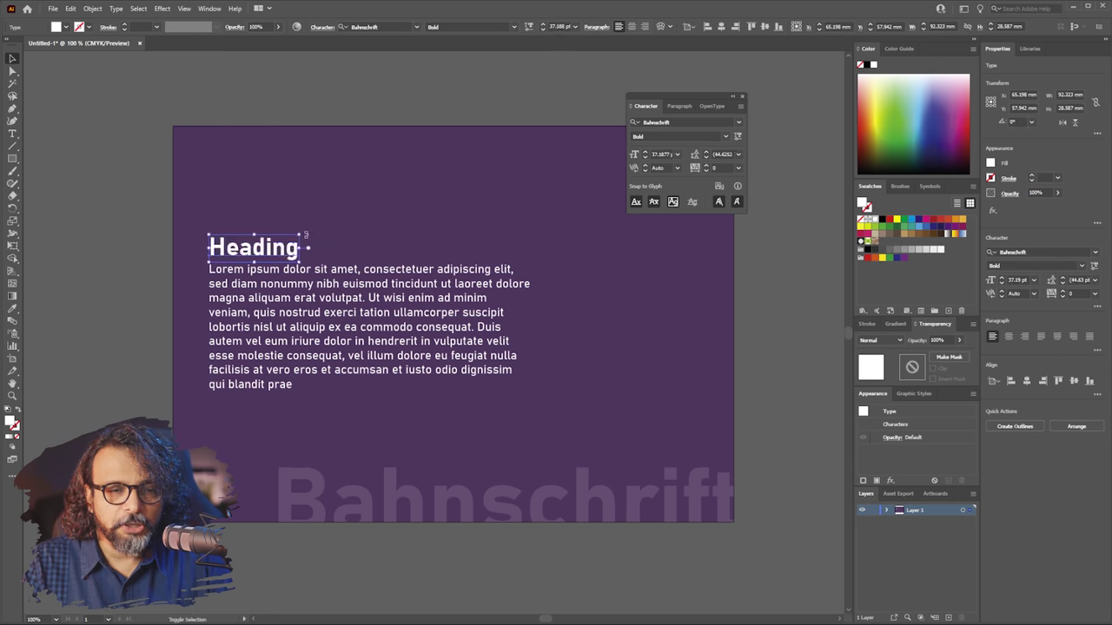
{"action": "left_click", "coordinate": [593, 305]}
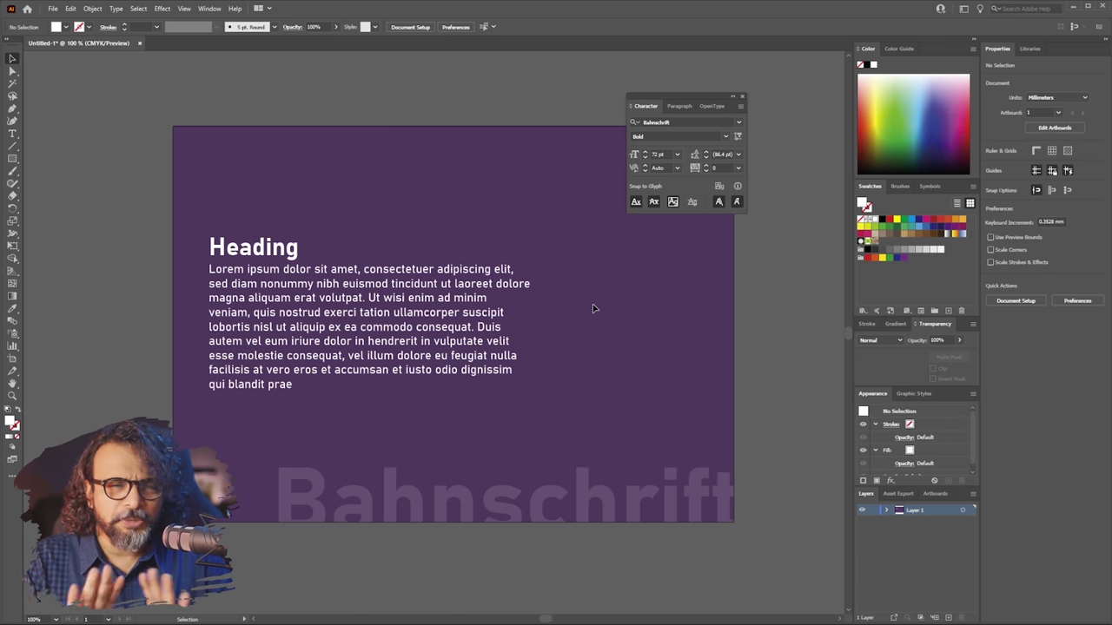
{"action": "left_click", "coordinate": [300, 244]}
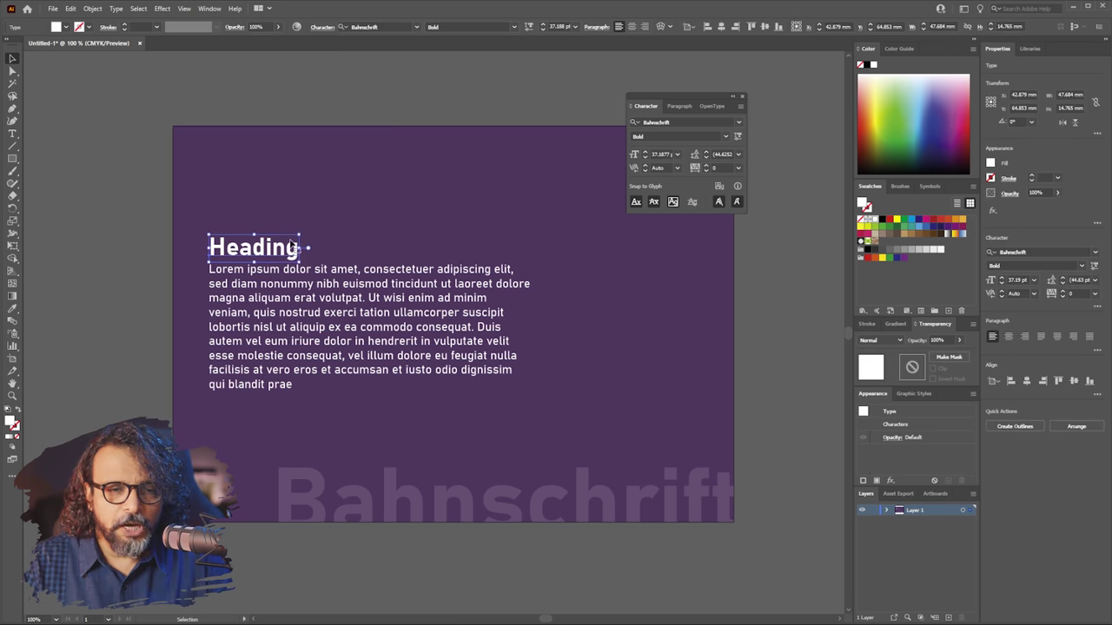
{"action": "left_click_drag", "start_coordinate": [333, 218], "coordinate": [337, 213]}
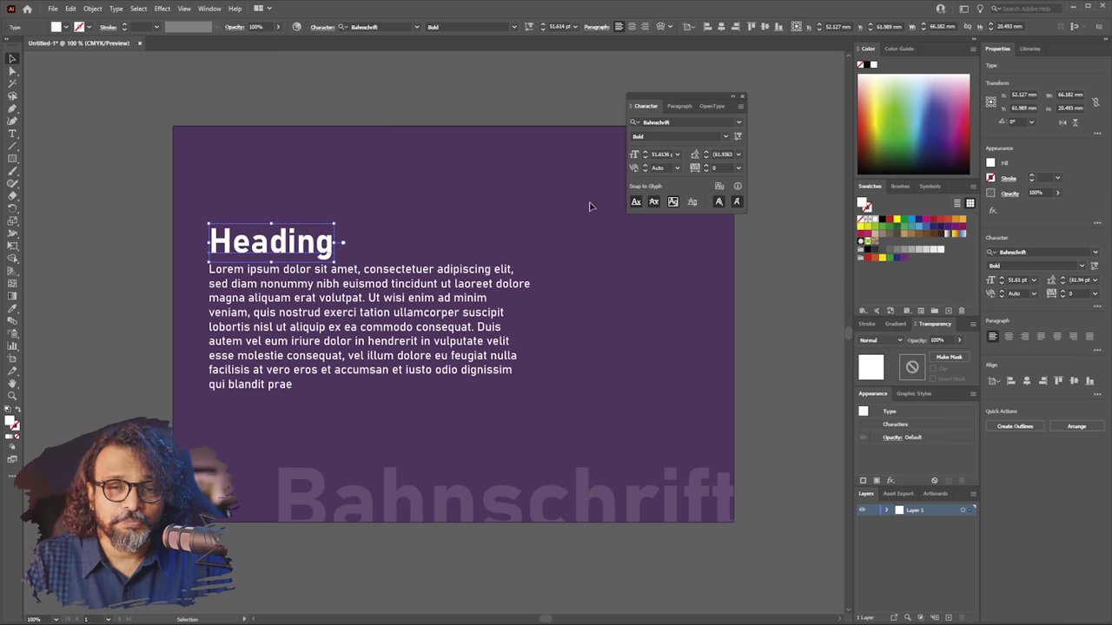
Set the heading's font size to exactly 54 pt, three times the body text's size, and deselect it.
{"action": "left_click", "coordinate": [401, 292]}
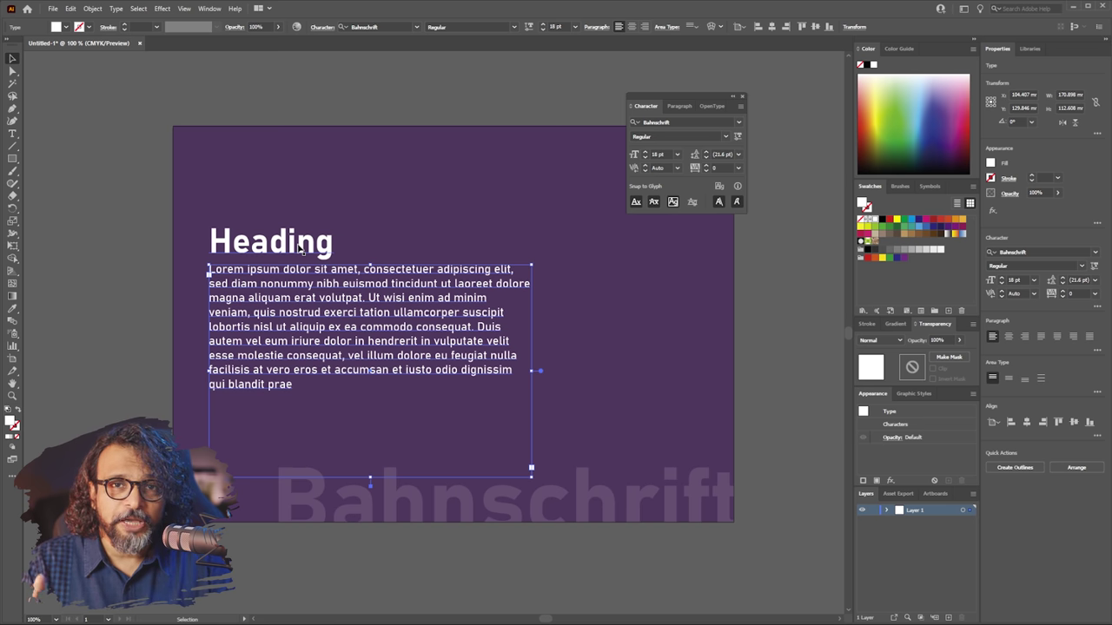
{"action": "left_click", "coordinate": [335, 250]}
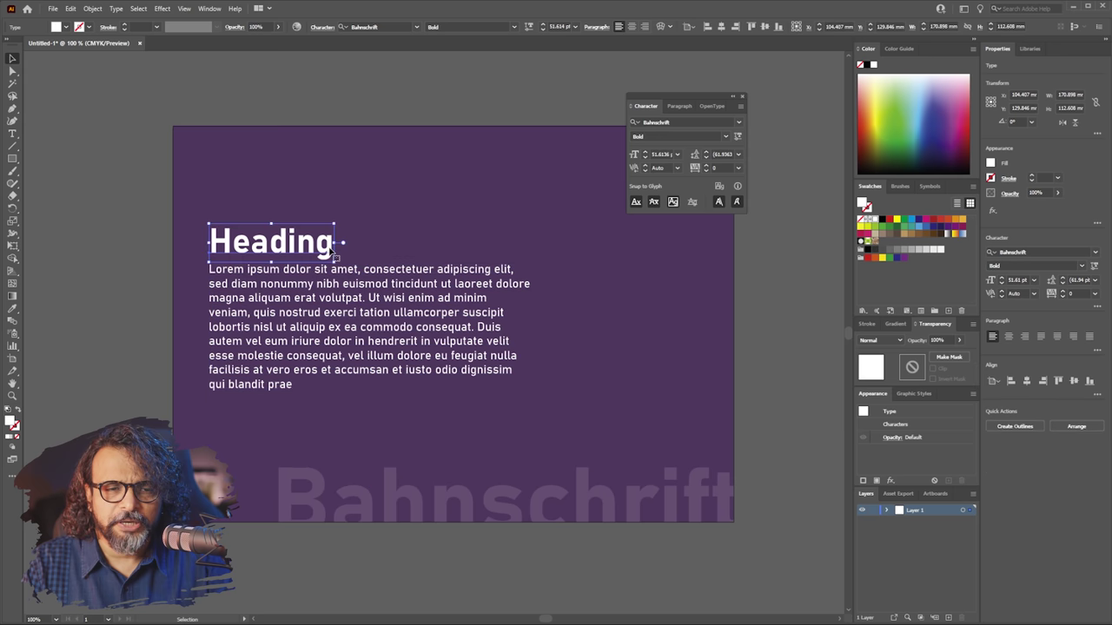
{"action": "left_click", "coordinate": [666, 155]}
{"action": "type", "text": "54"}
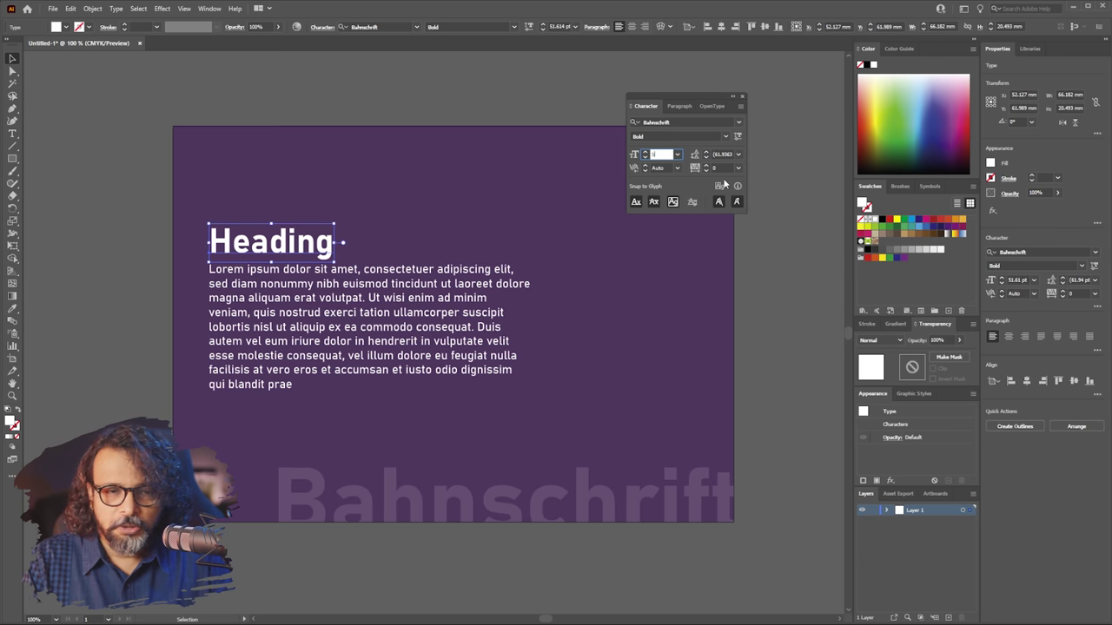
{"action": "key", "text": "Return"}
{"action": "left_click", "coordinate": [589, 330]}
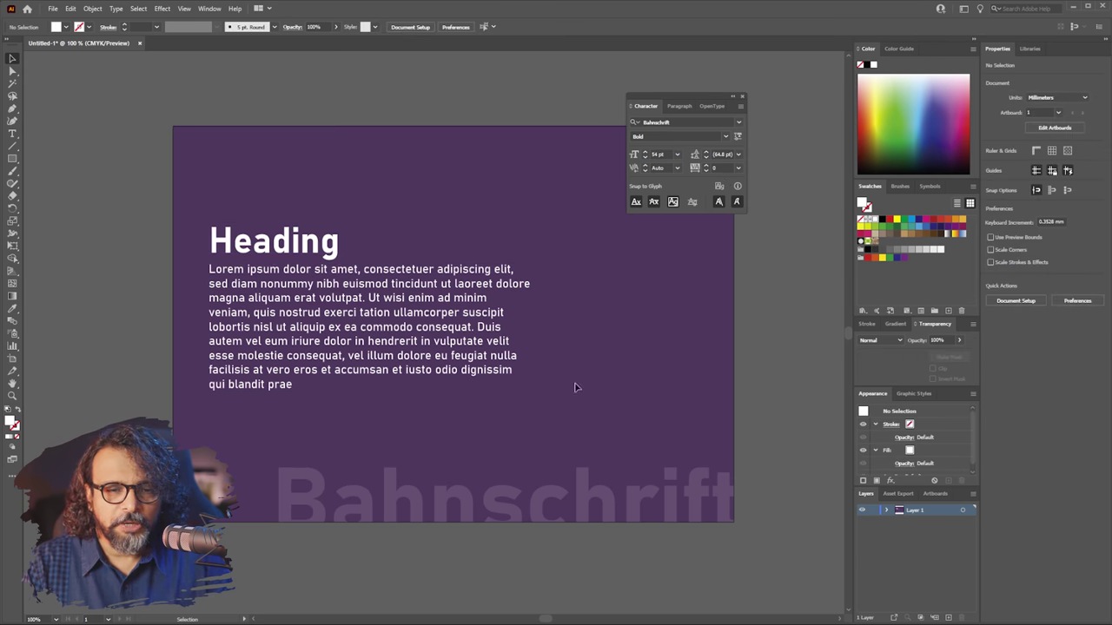
{"action": "scroll", "coordinate": [427, 390], "scroll_direction": "down", "scroll_amount": 3}
{"action": "scroll", "coordinate": [427, 391], "scroll_direction": "up", "scroll_amount": 3}
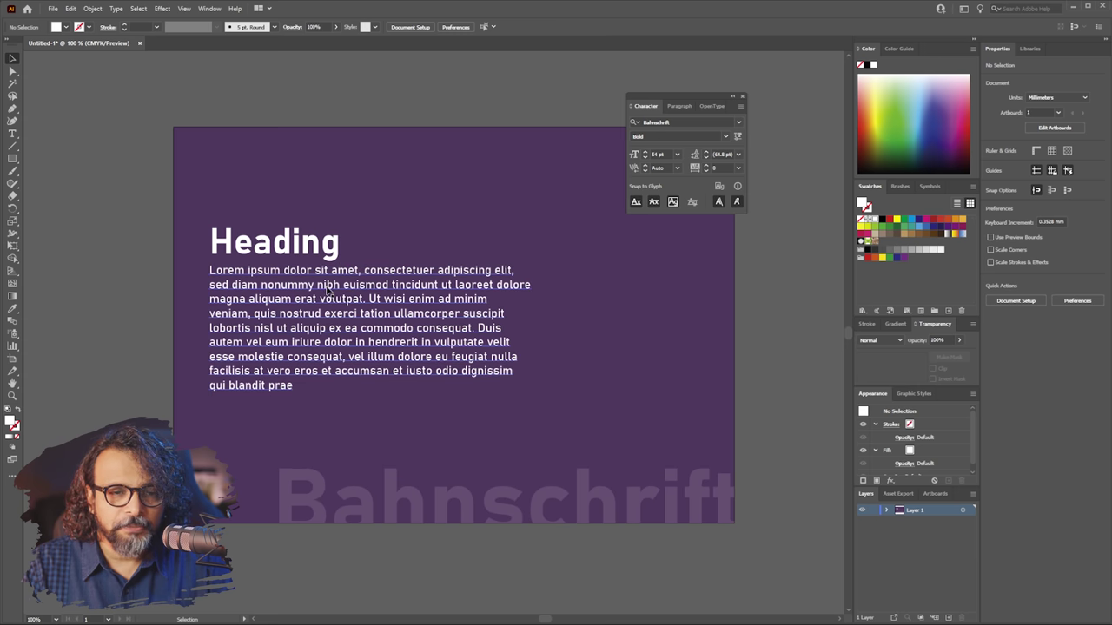
Set the body paragraph's leading to 24 pt, compare it with the automatic leading, and deselect the paragraph.
{"action": "left_click", "coordinate": [328, 325]}
{"action": "left_click_drag", "start_coordinate": [696, 95], "coordinate": [642, 196]}
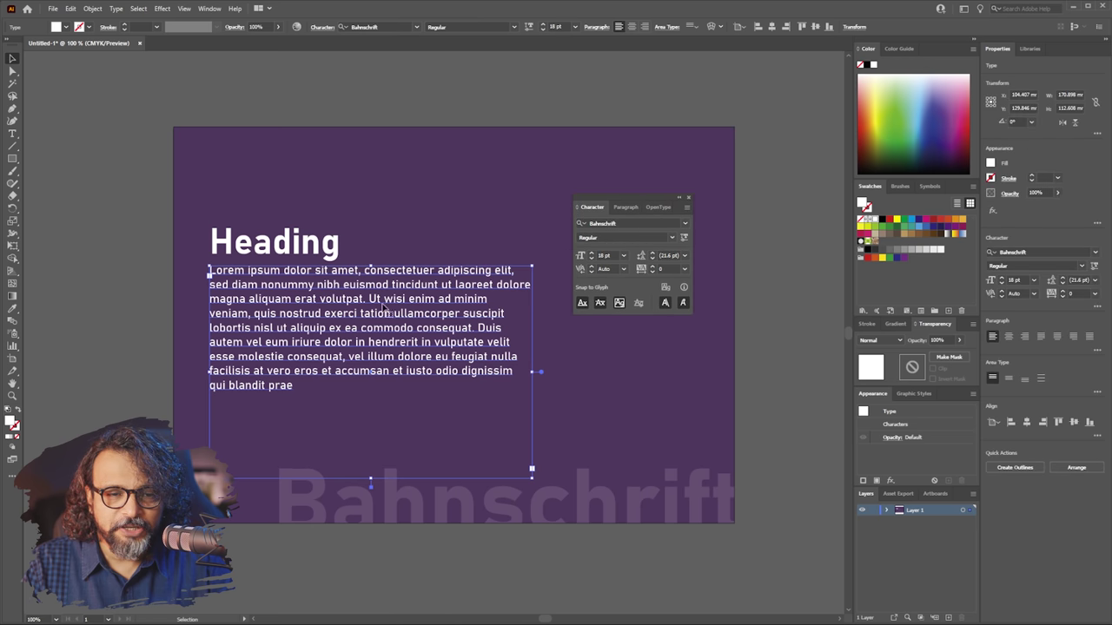
{"action": "left_click", "coordinate": [685, 255]}
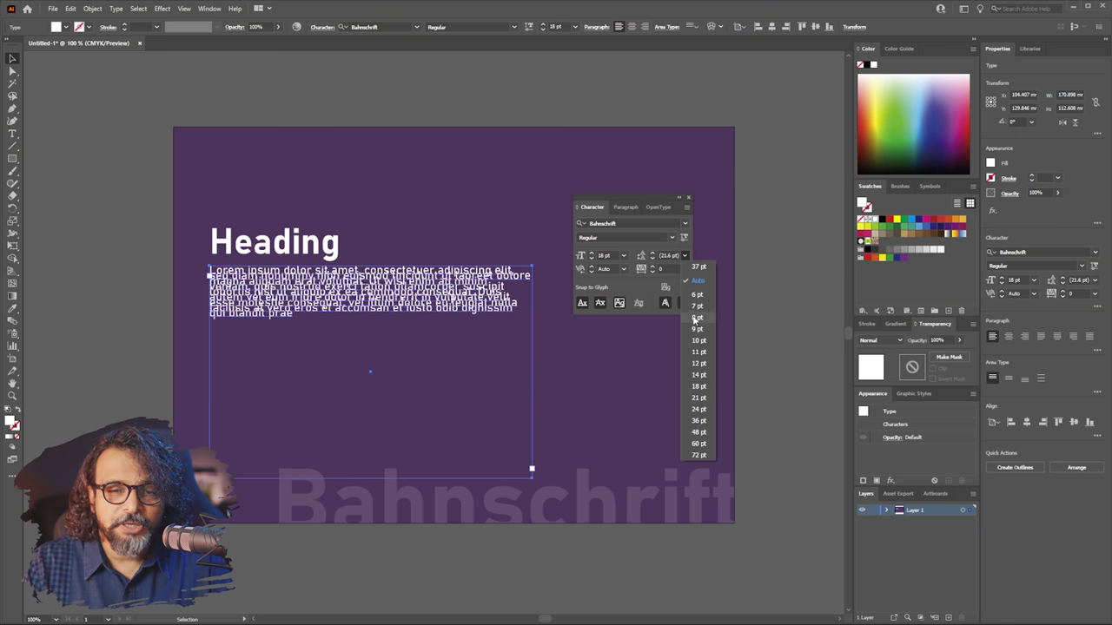
{"action": "left_click", "coordinate": [697, 281]}
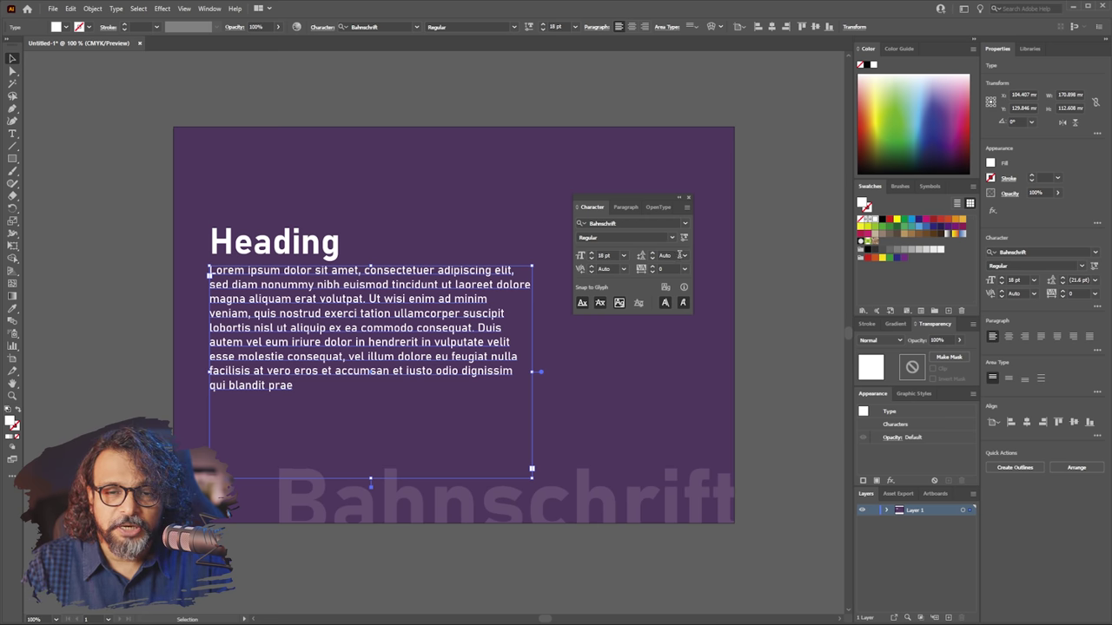
{"action": "left_click", "coordinate": [686, 256]}
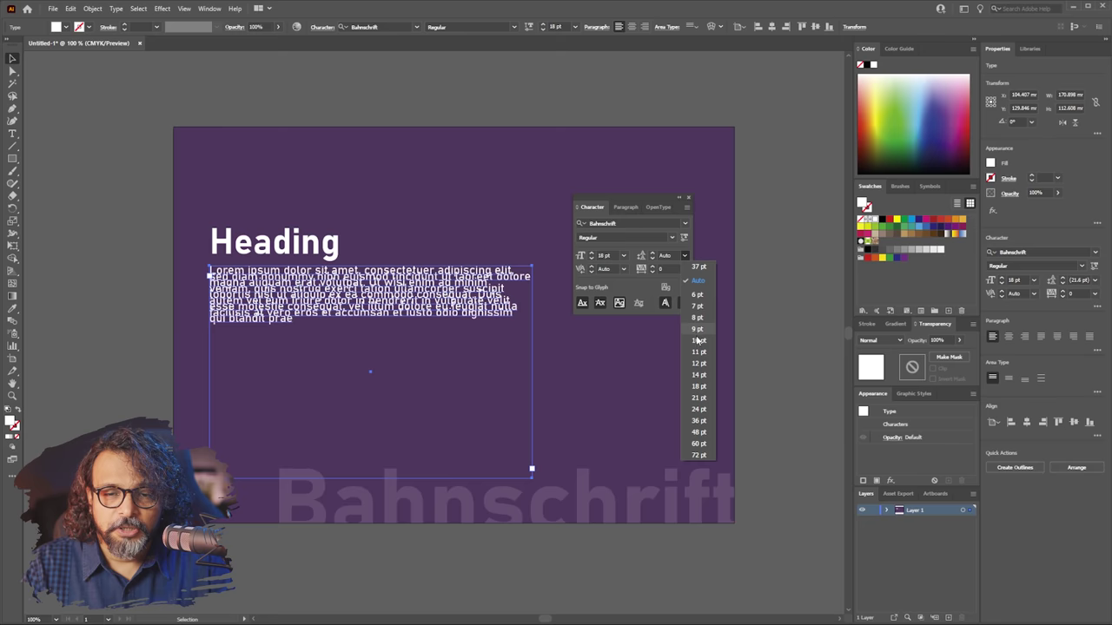
{"action": "left_click", "coordinate": [696, 411]}
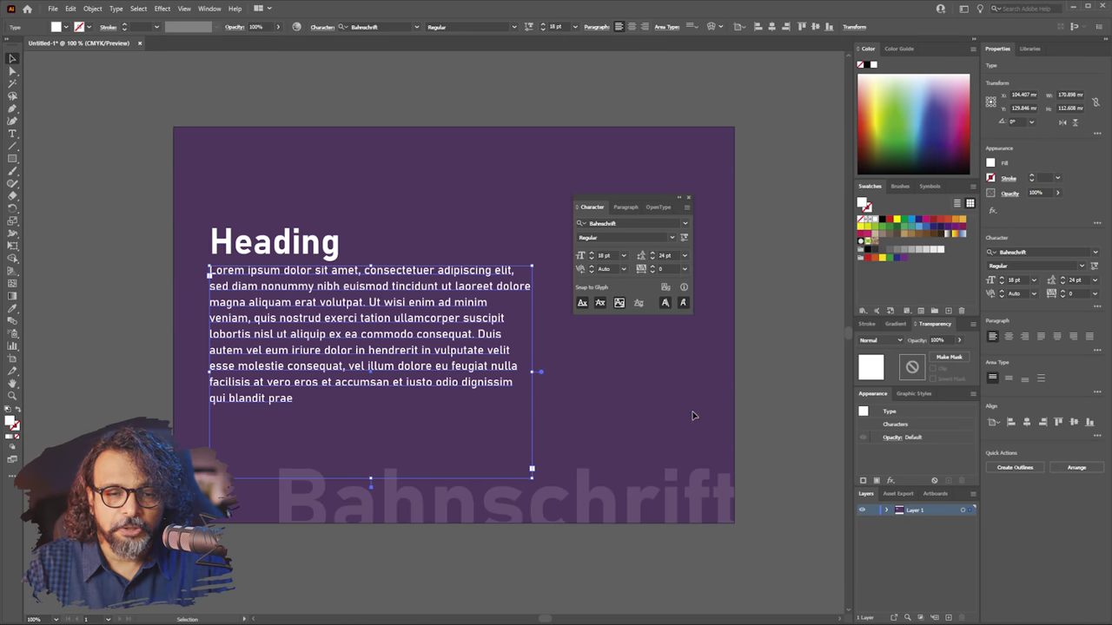
{"action": "key", "text": "ctrl+z"}
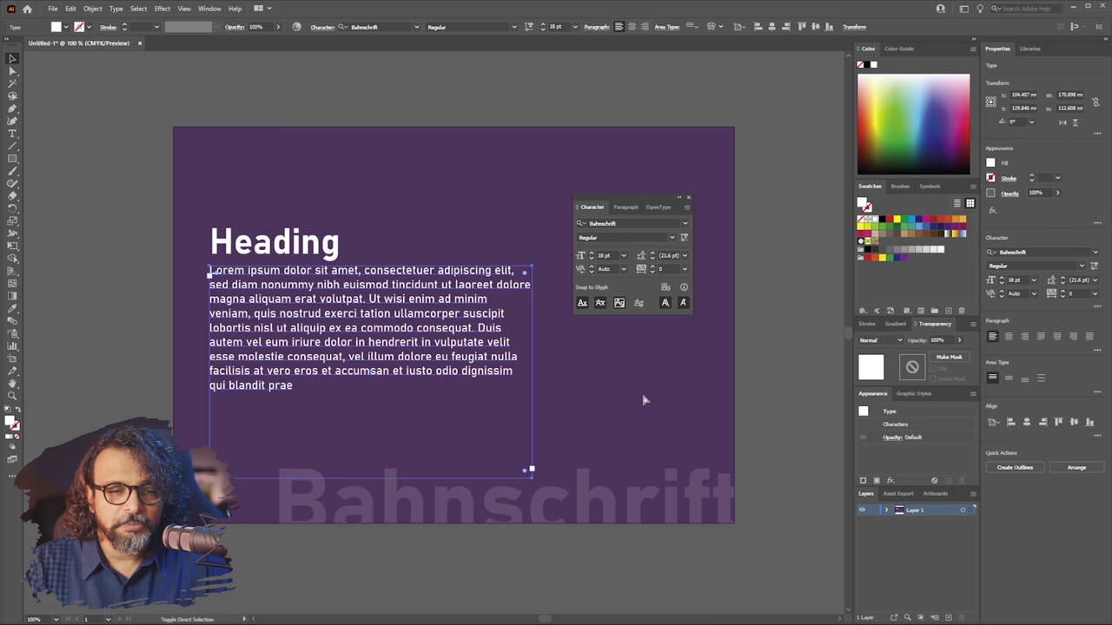
{"action": "key", "text": "ctrl+shift+z"}
{"action": "left_click", "coordinate": [647, 396]}
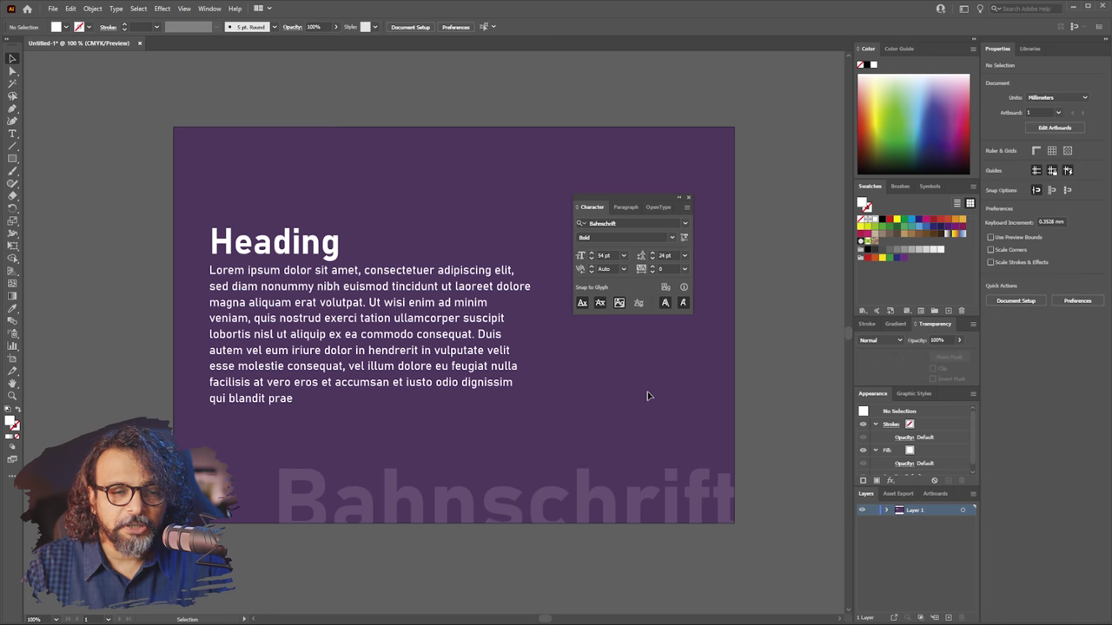
Raise the heading slightly to widen its gap to the paragraph, and shift both text blocks down together a little.
{"action": "left_click_drag", "start_coordinate": [289, 257], "coordinate": [291, 248]}
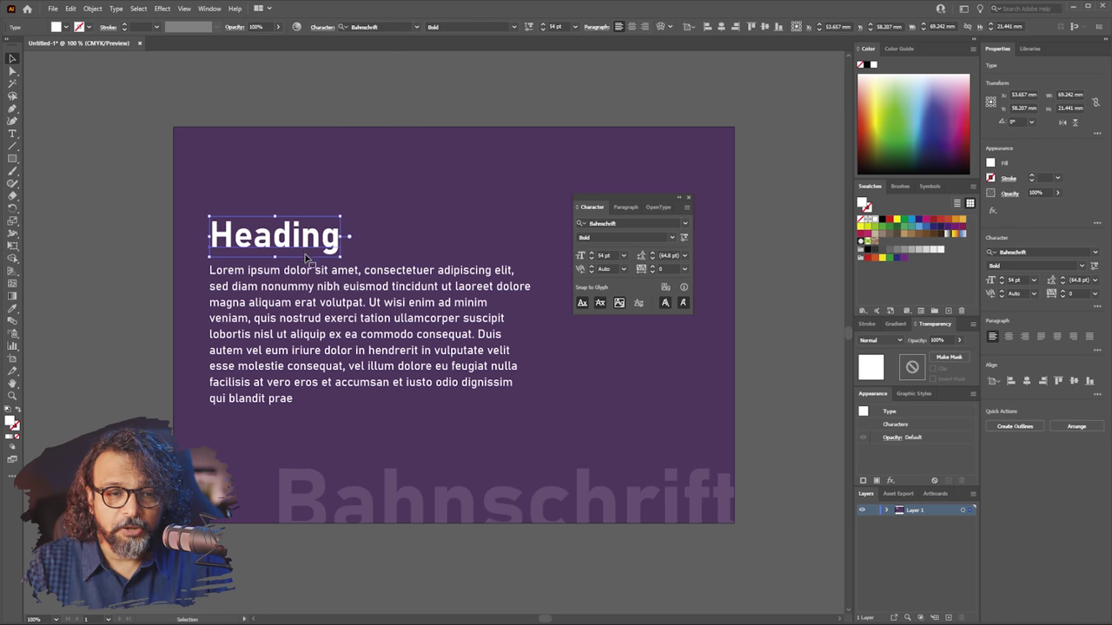
{"action": "left_click", "coordinate": [658, 416]}
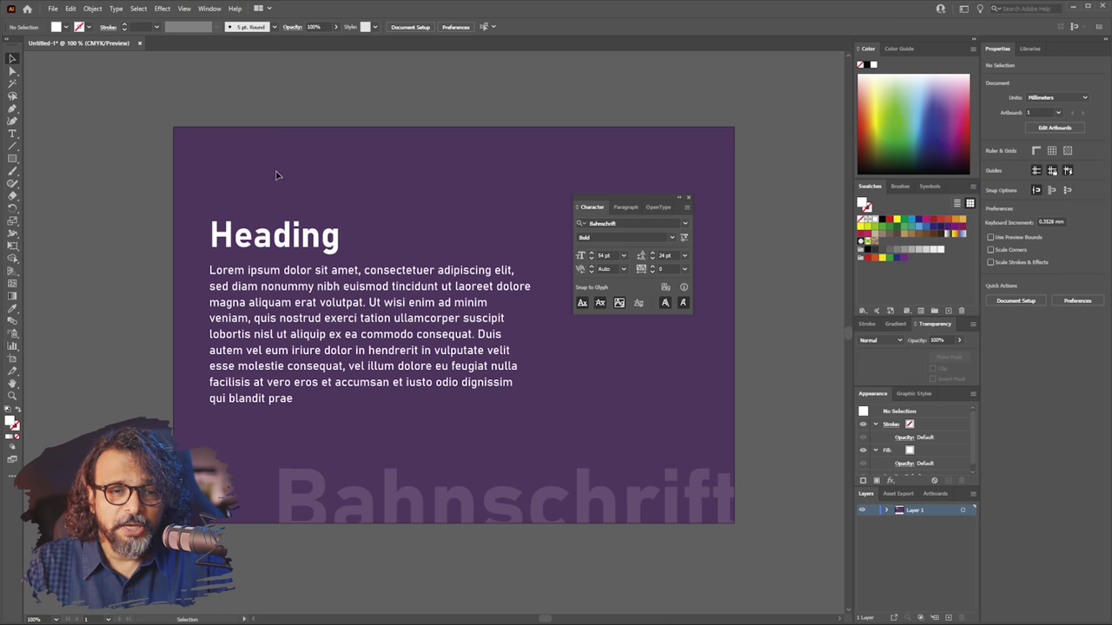
{"action": "left_click_drag", "start_coordinate": [598, 200], "coordinate": [772, 210]}
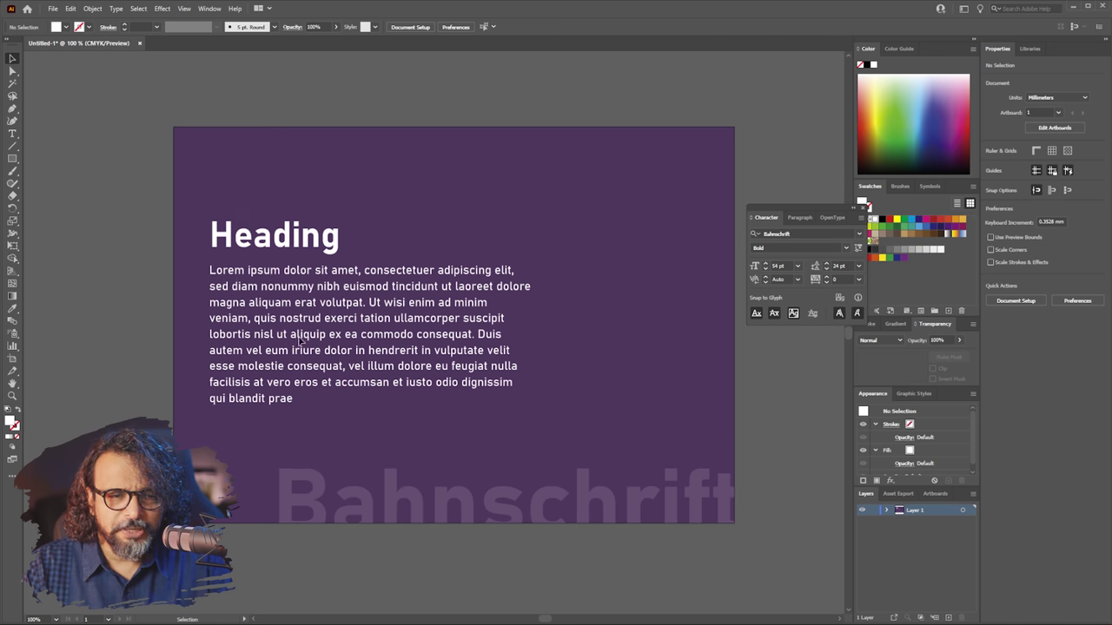
{"action": "left_click", "coordinate": [308, 369]}
{"action": "left_click_drag", "start_coordinate": [313, 240], "coordinate": [314, 248]}
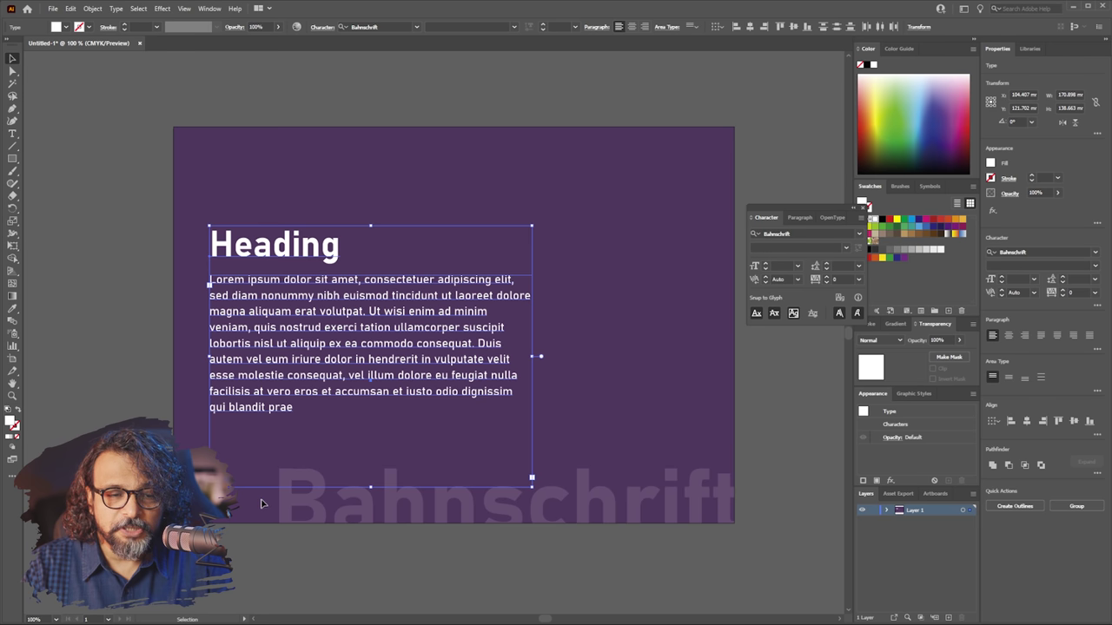
Try to shorten the paragraph's text frame to about 76 mm high, ending just below its last line.
{"action": "left_click_drag", "start_coordinate": [371, 488], "coordinate": [372, 439]}
{"action": "key", "text": "ctrl+z"}
{"action": "left_click", "coordinate": [356, 443]}
{"action": "left_click_drag", "start_coordinate": [371, 487], "coordinate": [371, 420]}
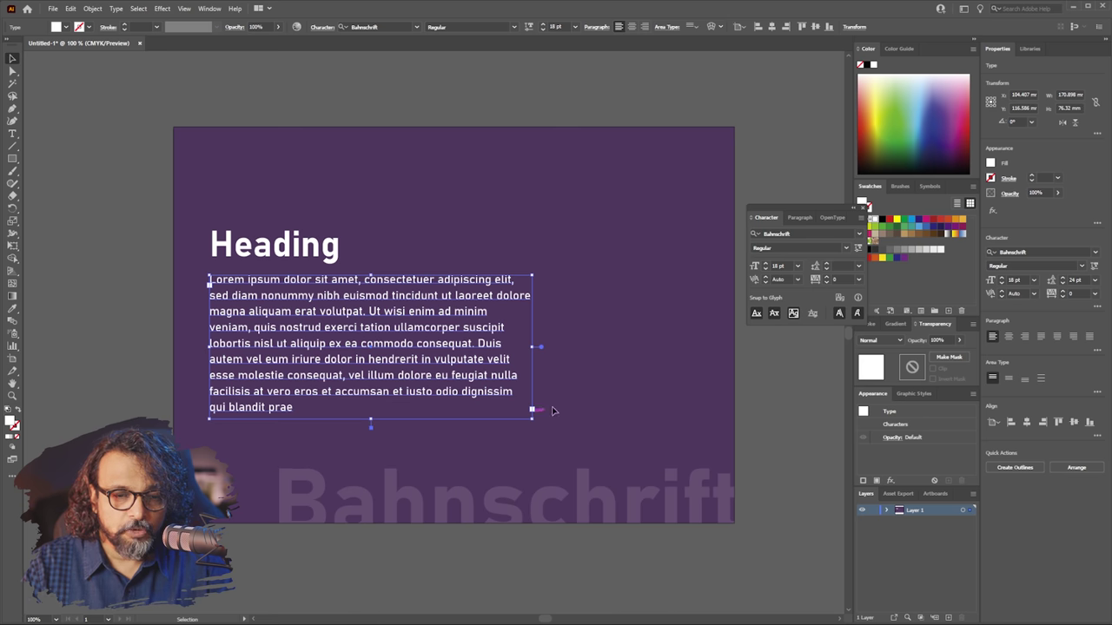
{"action": "left_click", "coordinate": [578, 377]}
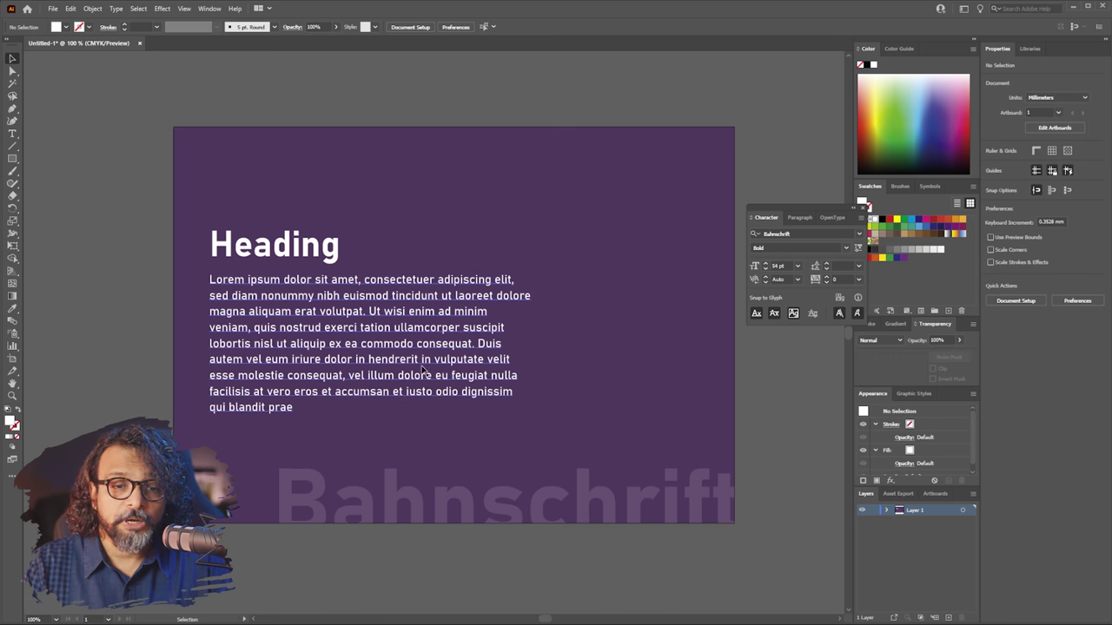
{"action": "left_click", "coordinate": [350, 353]}
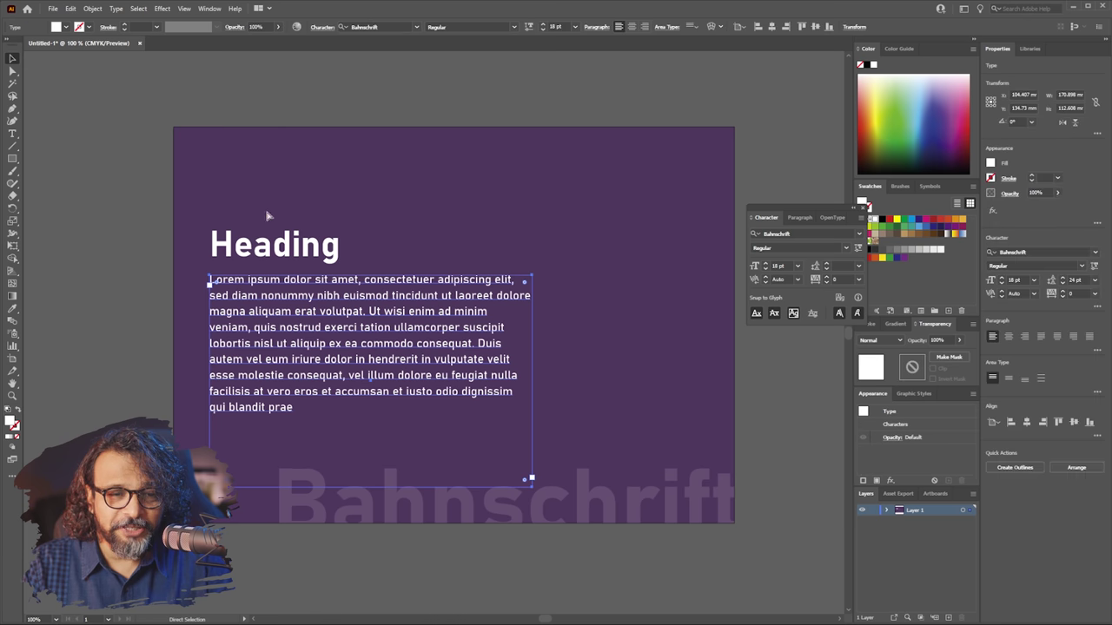
{"action": "left_click", "coordinate": [295, 249]}
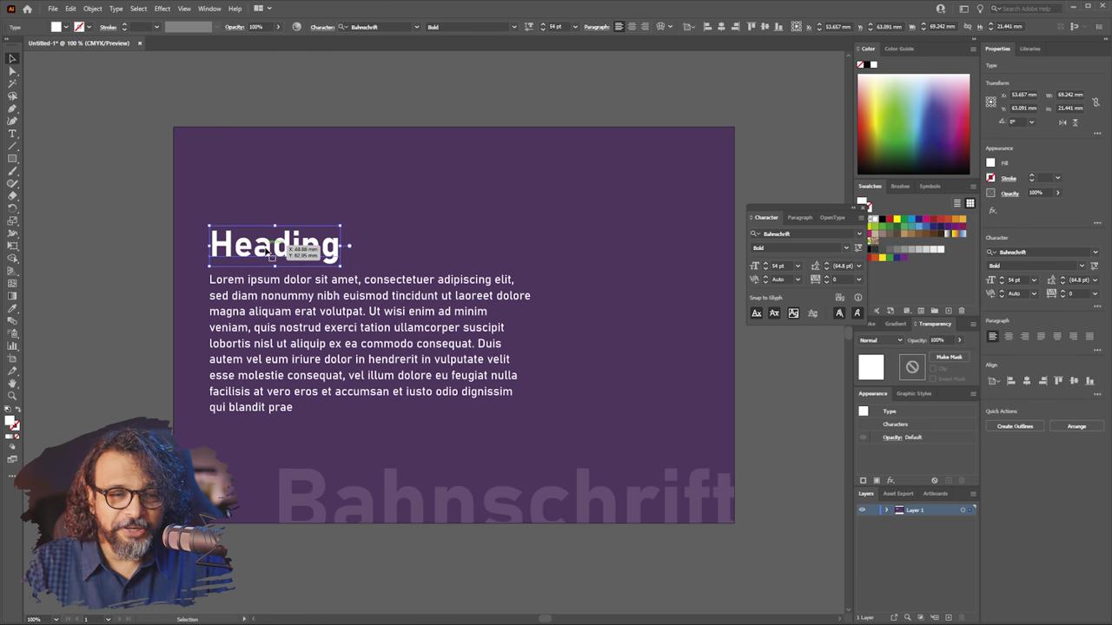
{"action": "left_click", "coordinate": [275, 319]}
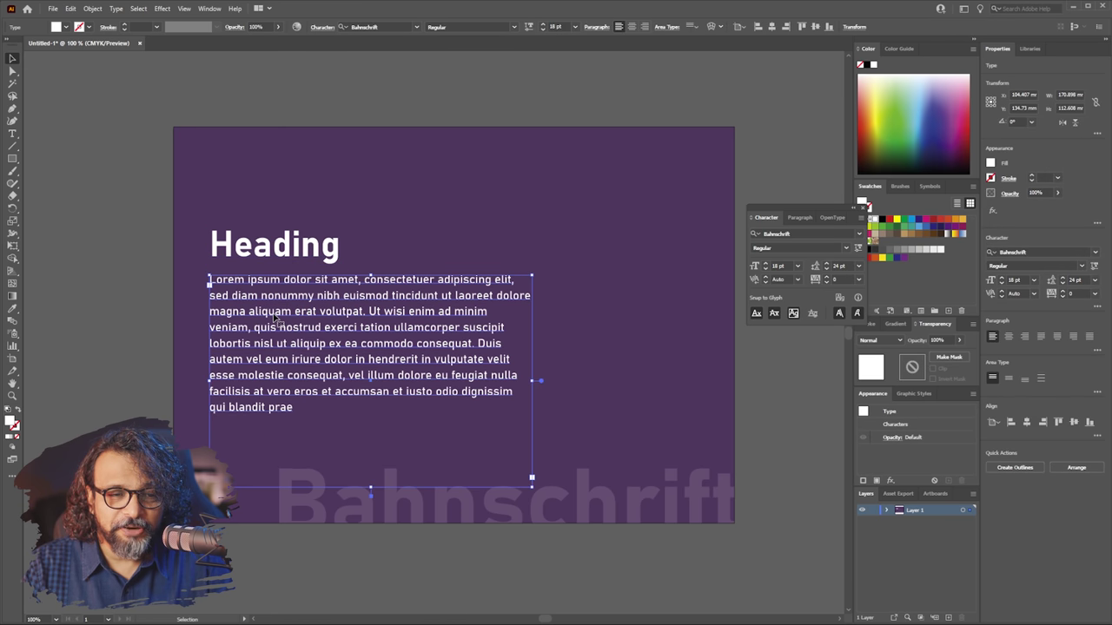
{"action": "left_click", "coordinate": [291, 252], "text": "shift"}
{"action": "left_click", "coordinate": [379, 508], "text": "shift"}
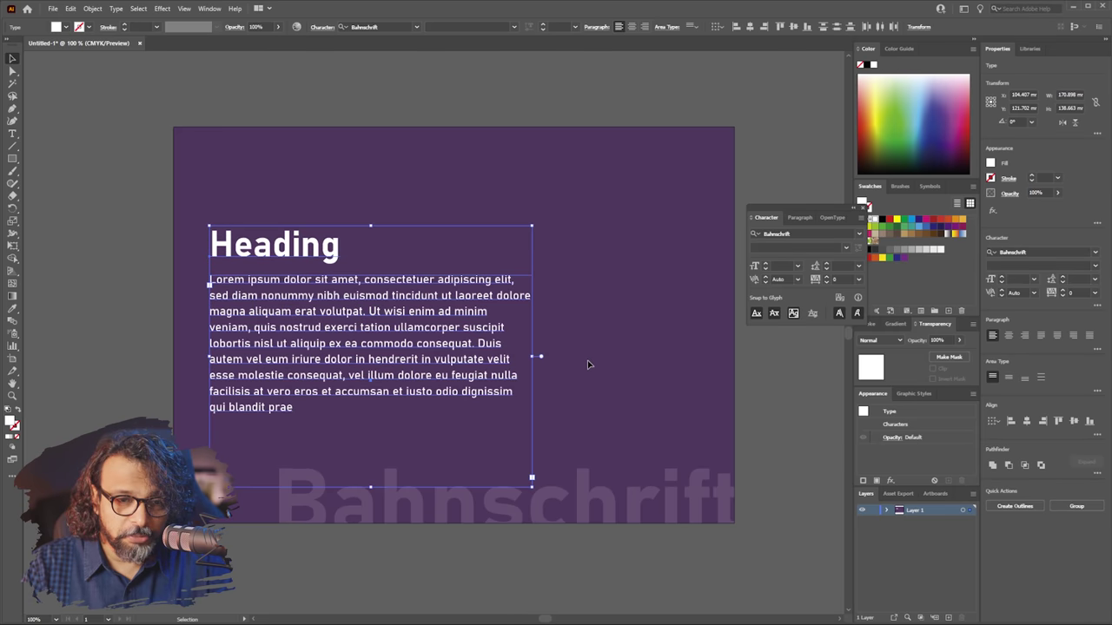
{"action": "left_click", "coordinate": [578, 358]}
Shorten the paragraph's text frame from below so that it ends just under the last line of text.
{"action": "left_click", "coordinate": [323, 330]}
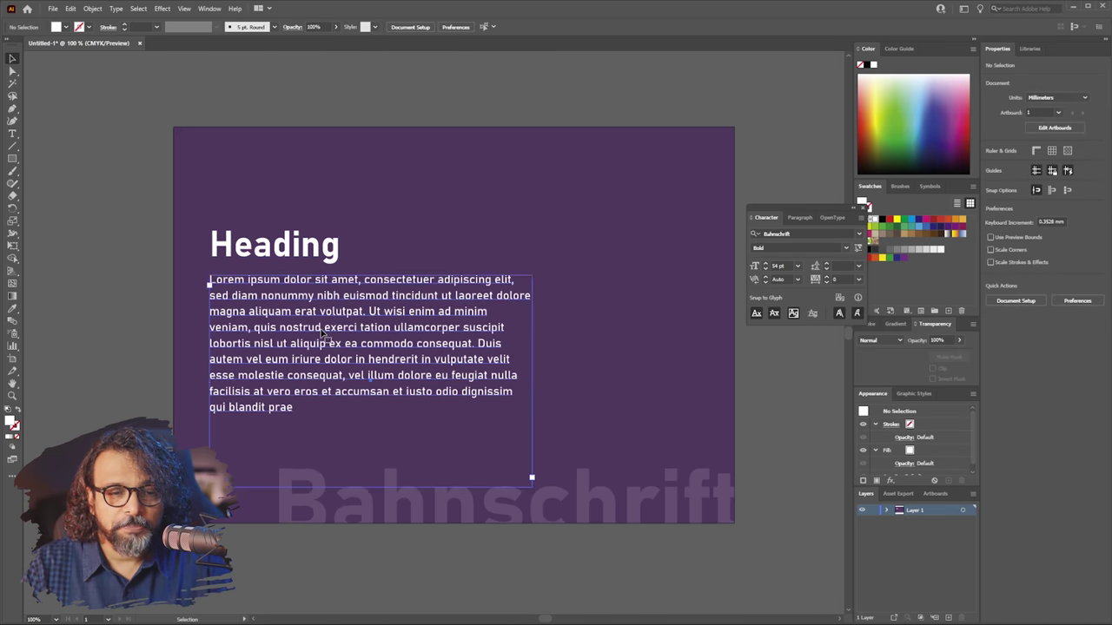
{"action": "left_click_drag", "start_coordinate": [371, 488], "coordinate": [371, 420]}
{"action": "left_click", "coordinate": [613, 376]}
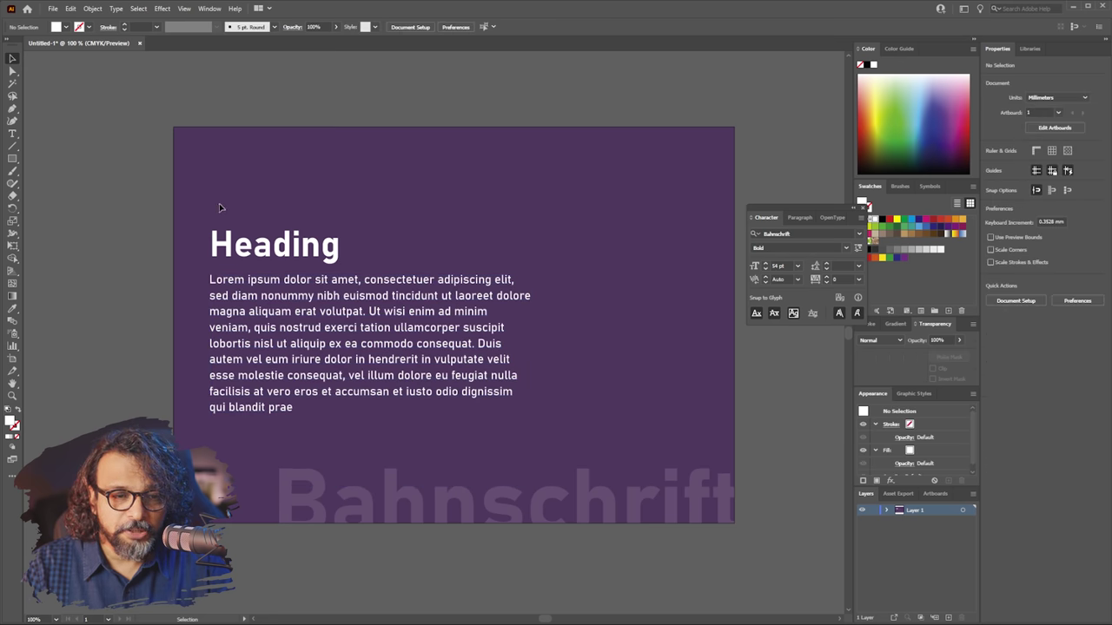
Group the heading with the paragraph and centre the group vertically on the artboard.
{"action": "left_click", "coordinate": [262, 348]}
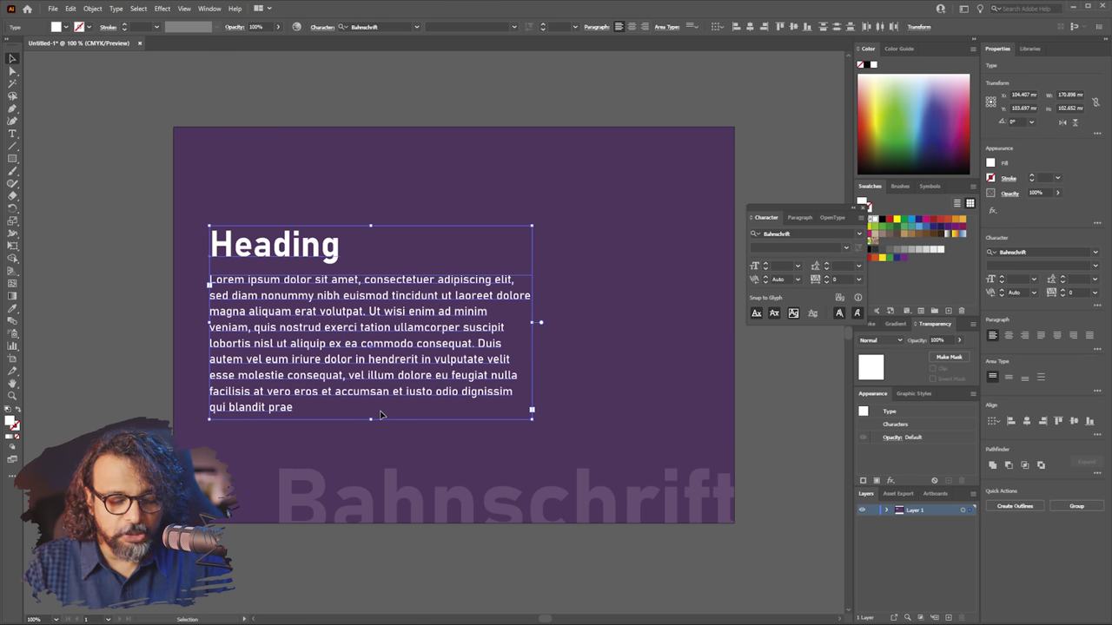
{"action": "key", "text": "ctrl+g"}
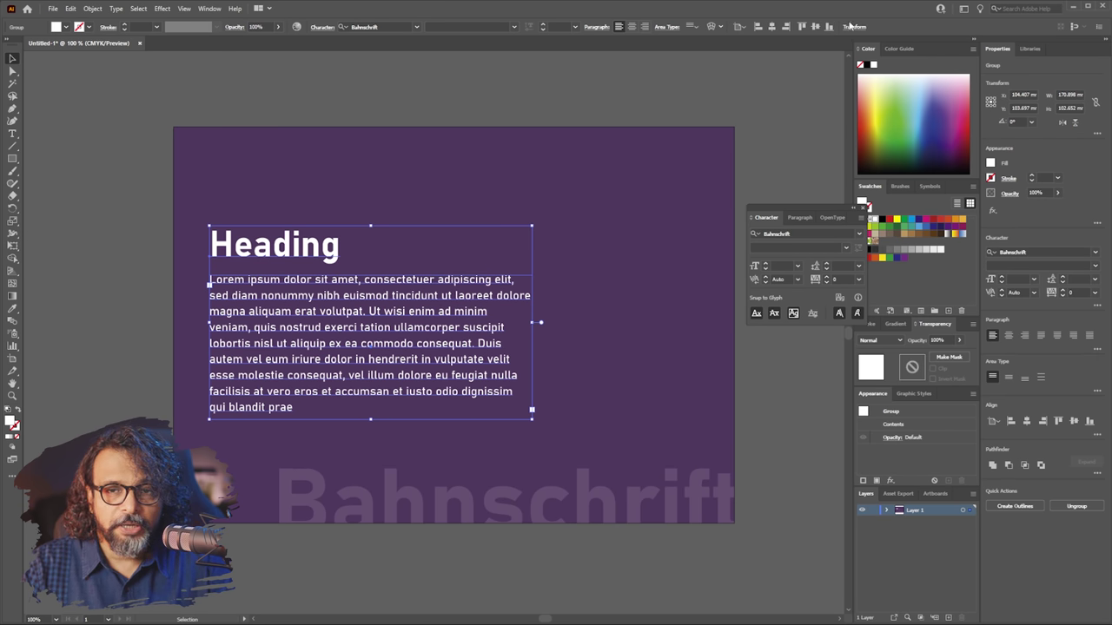
{"action": "left_click", "coordinate": [209, 9]}
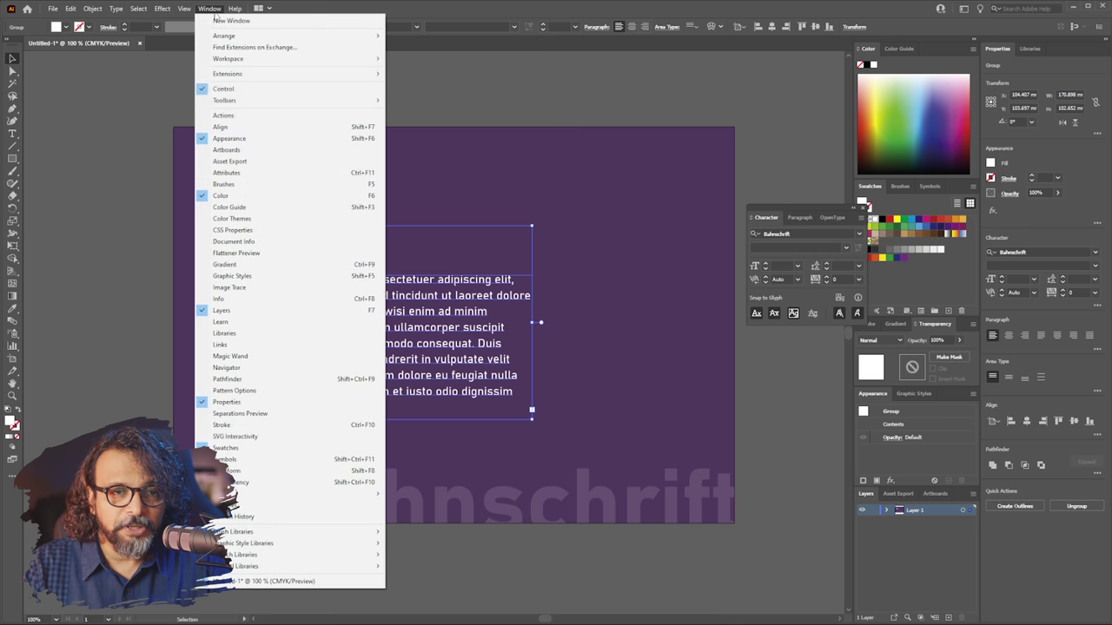
{"action": "left_click", "coordinate": [250, 132]}
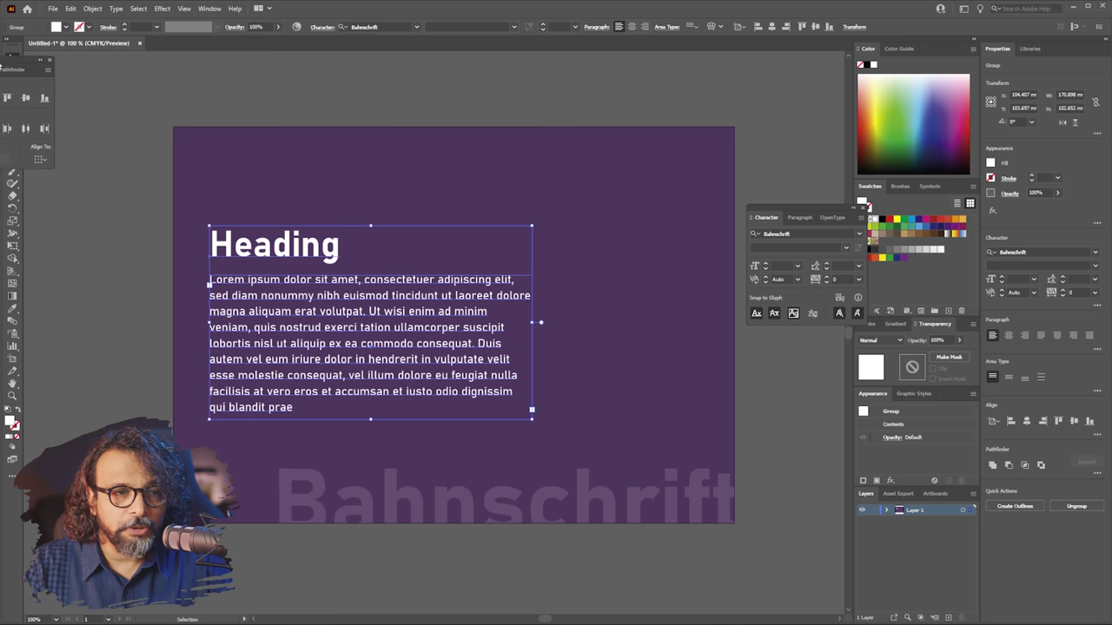
{"action": "left_click_drag", "start_coordinate": [133, 112], "coordinate": [533, 106]}
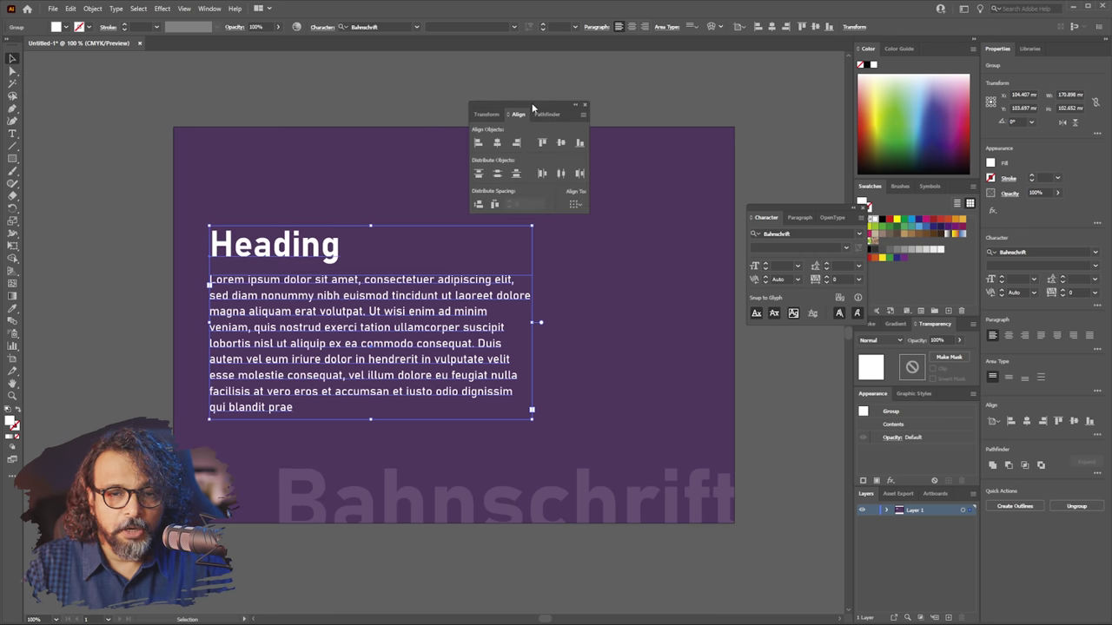
{"action": "left_click", "coordinate": [575, 204]}
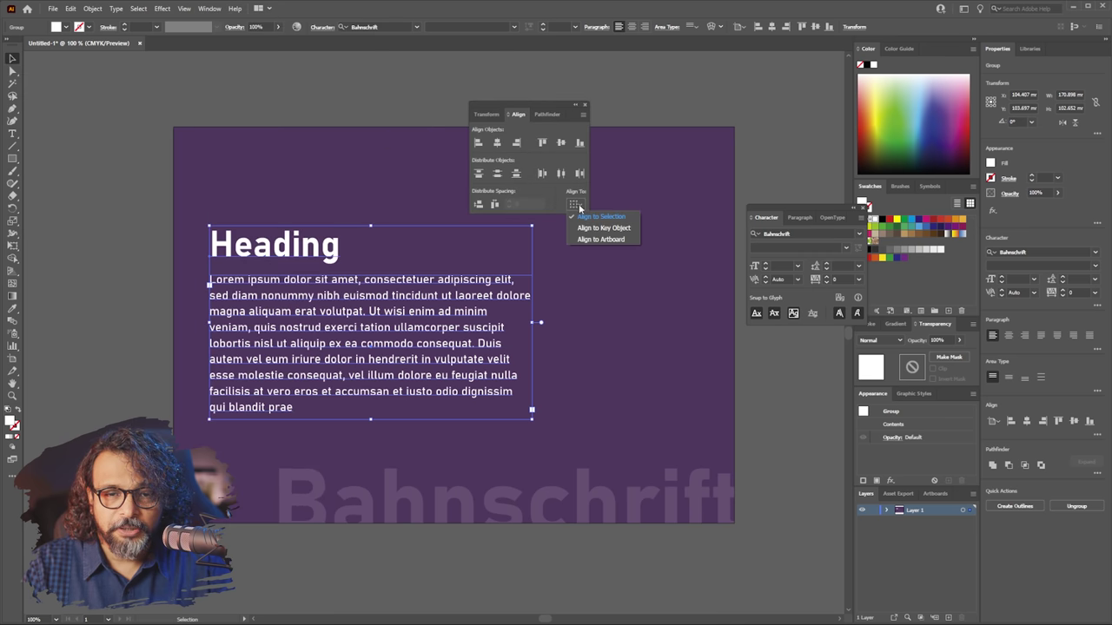
{"action": "left_click", "coordinate": [594, 242]}
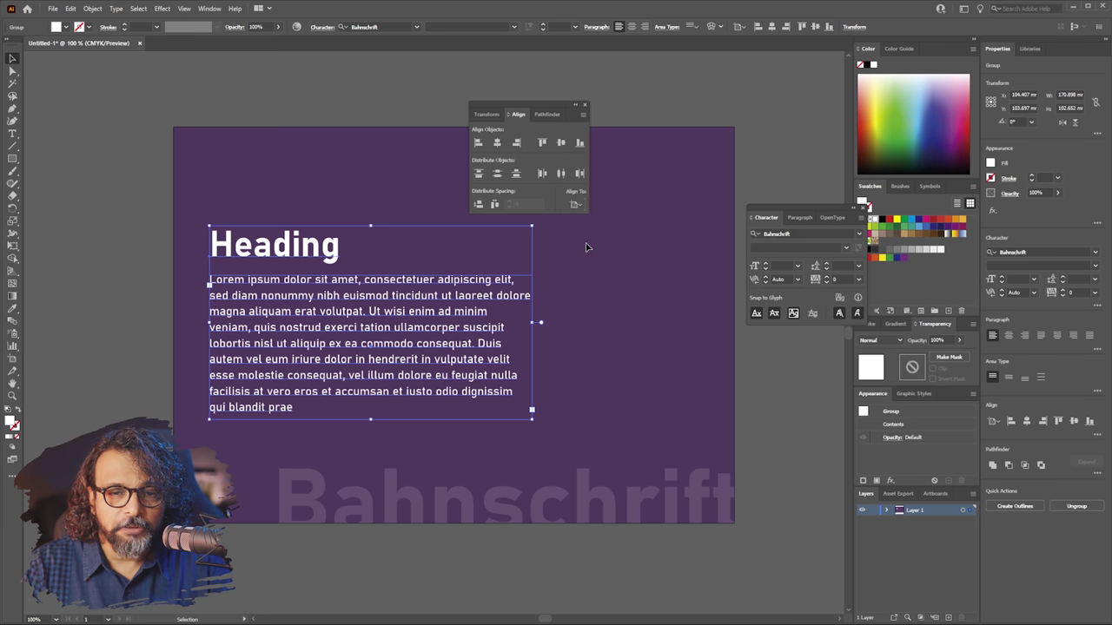
{"action": "left_click", "coordinate": [560, 145]}
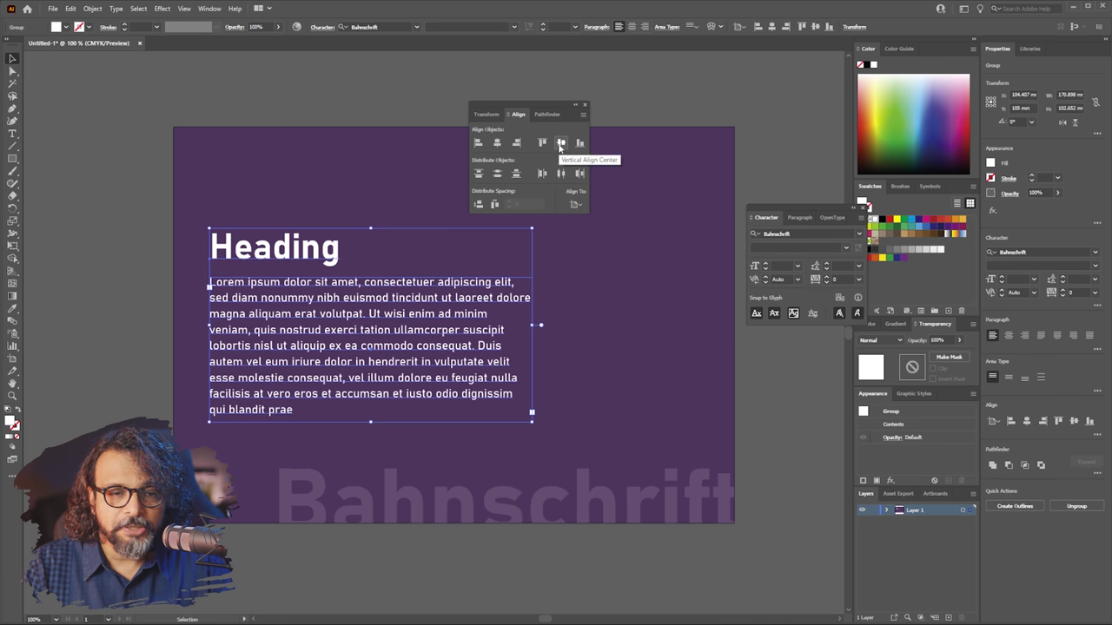
{"action": "left_click", "coordinate": [636, 235]}
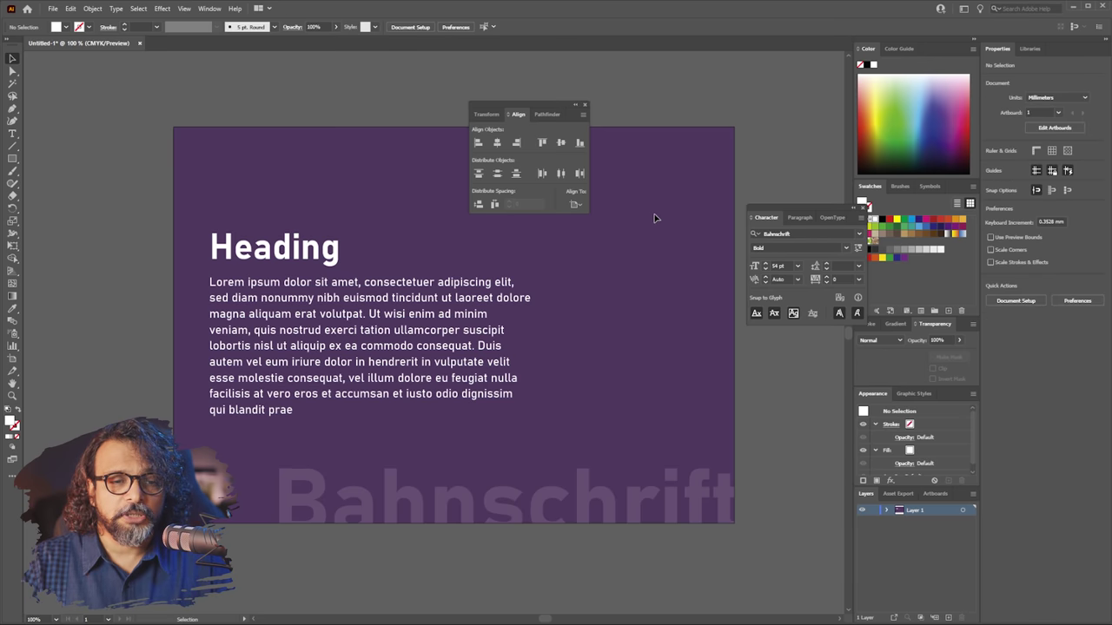
Hide the interface panels, move the grouped text horizontally towards the artboard's centre, and deselect it.
{"action": "left_click", "coordinate": [257, 385]}
{"action": "key", "text": "Tab"}
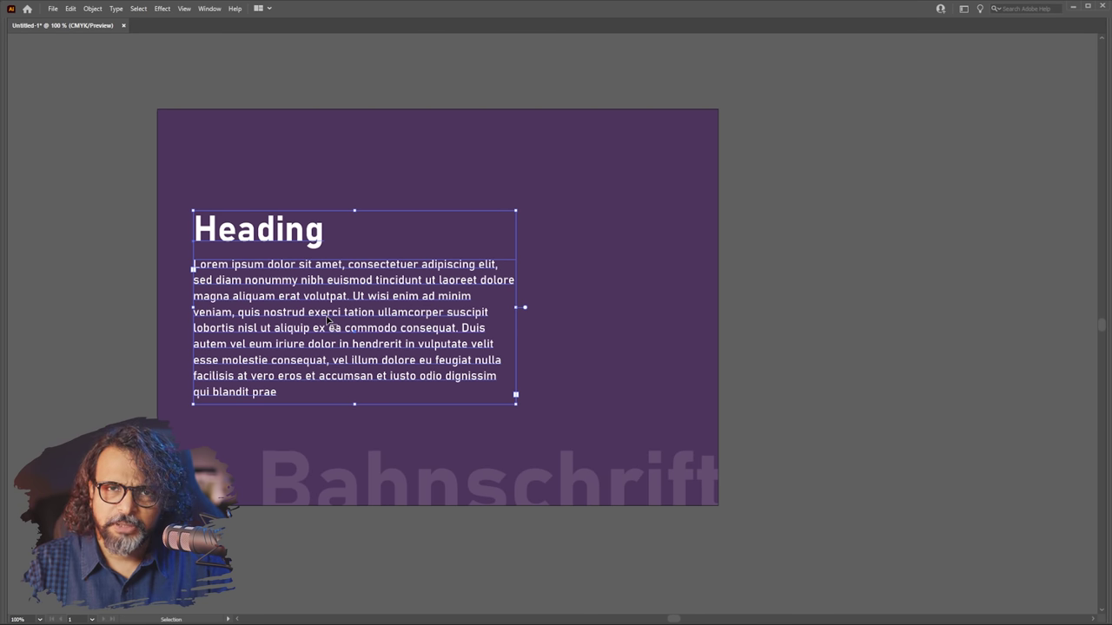
{"action": "left_click_drag", "start_coordinate": [311, 315], "coordinate": [359, 316]}
{"action": "left_click", "coordinate": [664, 313]}
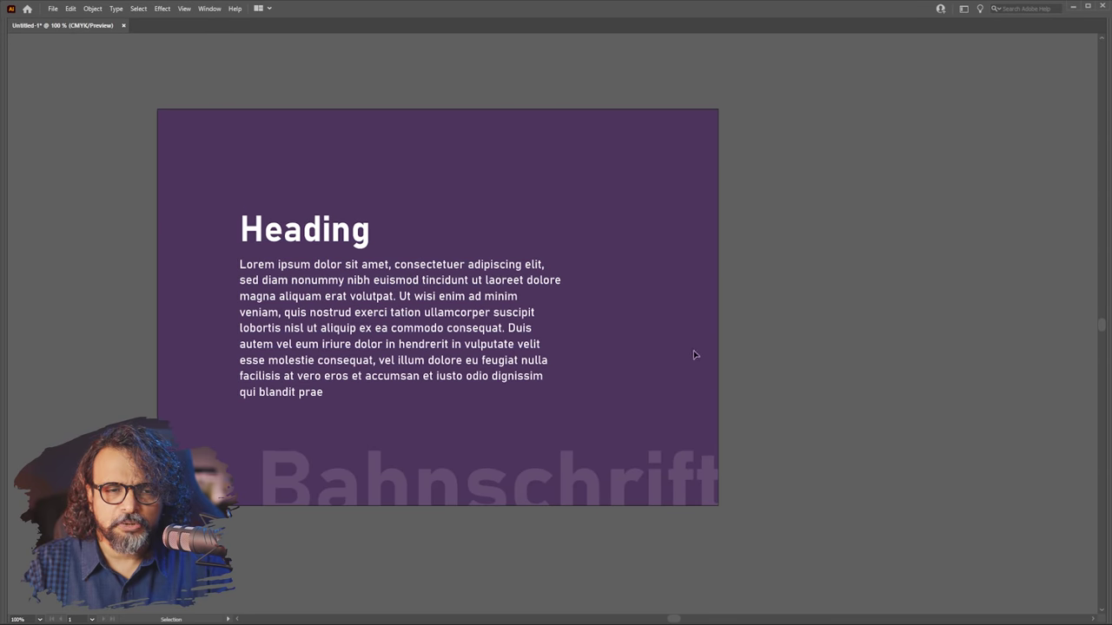
Undo the last horizontal move of the grouped heading and paragraph, and leave the group deselected.
{"action": "key", "text": "a"}
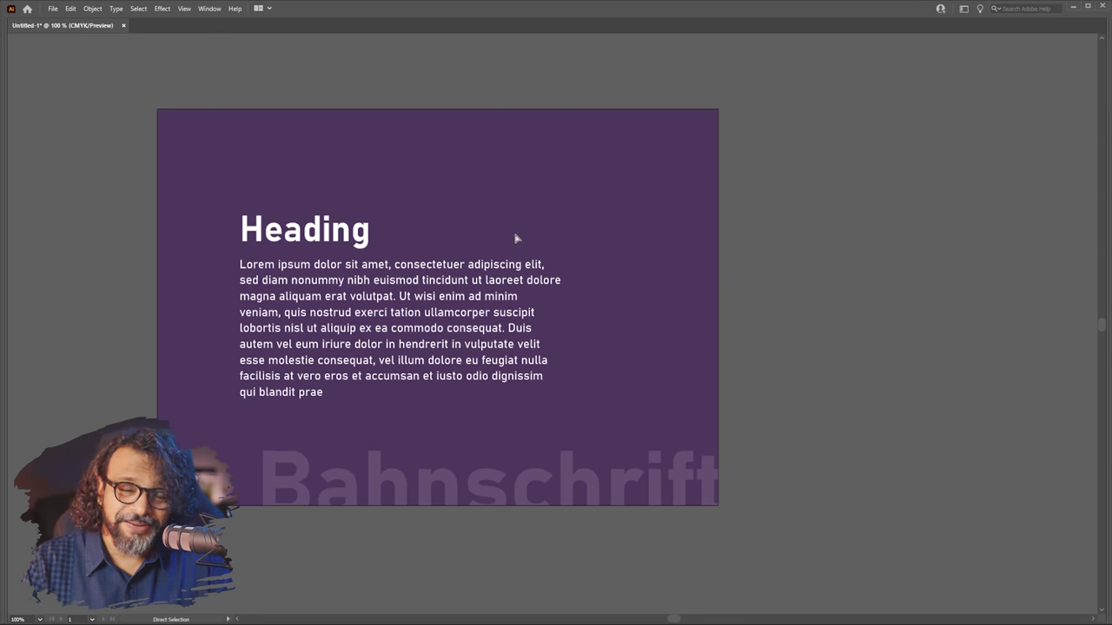
{"action": "key", "text": "ctrl+z"}
{"action": "key", "text": "v"}
{"action": "left_click", "coordinate": [629, 322]}
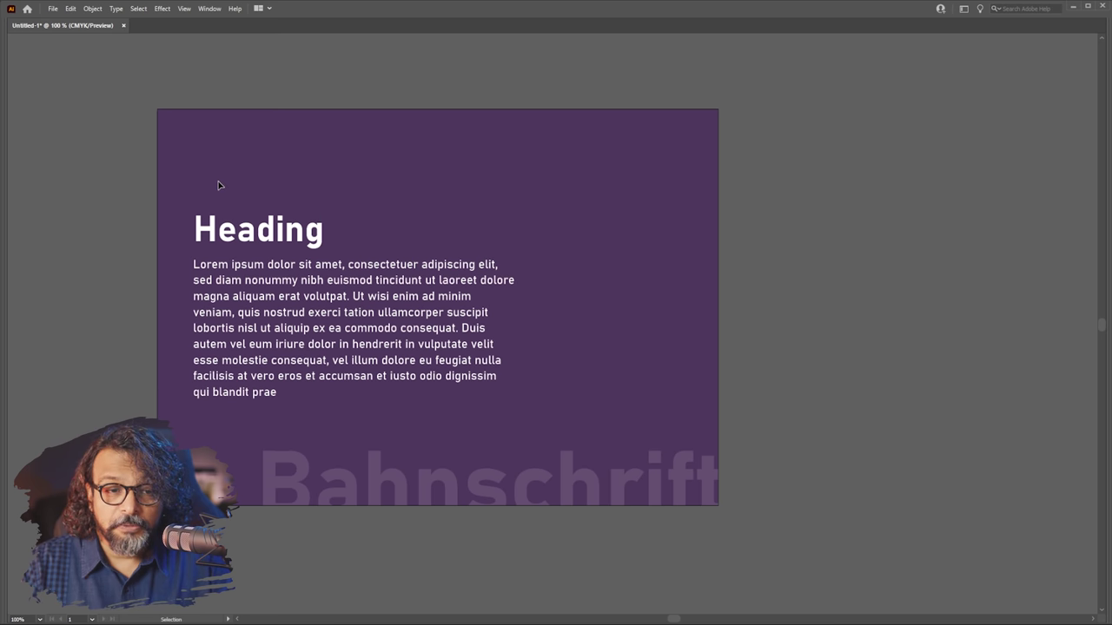
Move the grouped text horizontally to the right side of the artboard and ungroup the heading from the paragraph.
{"action": "left_click", "coordinate": [269, 329]}
{"action": "left_click_drag", "start_coordinate": [264, 313], "coordinate": [454, 312]}
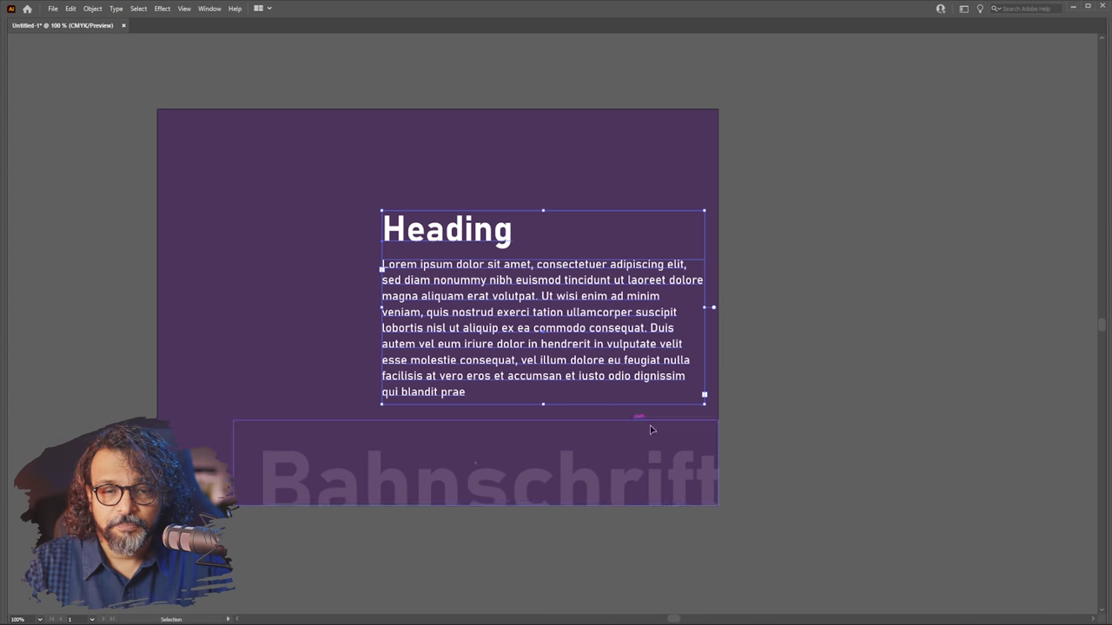
{"action": "left_click", "coordinate": [831, 369]}
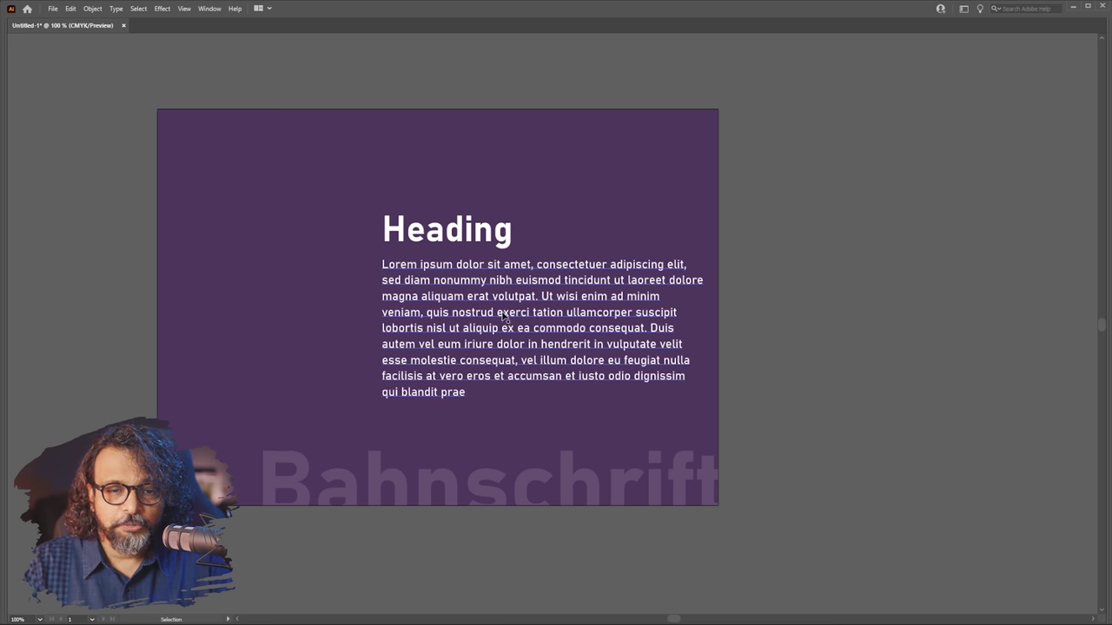
{"action": "left_click", "coordinate": [549, 318]}
{"action": "right_click", "coordinate": [549, 318]}
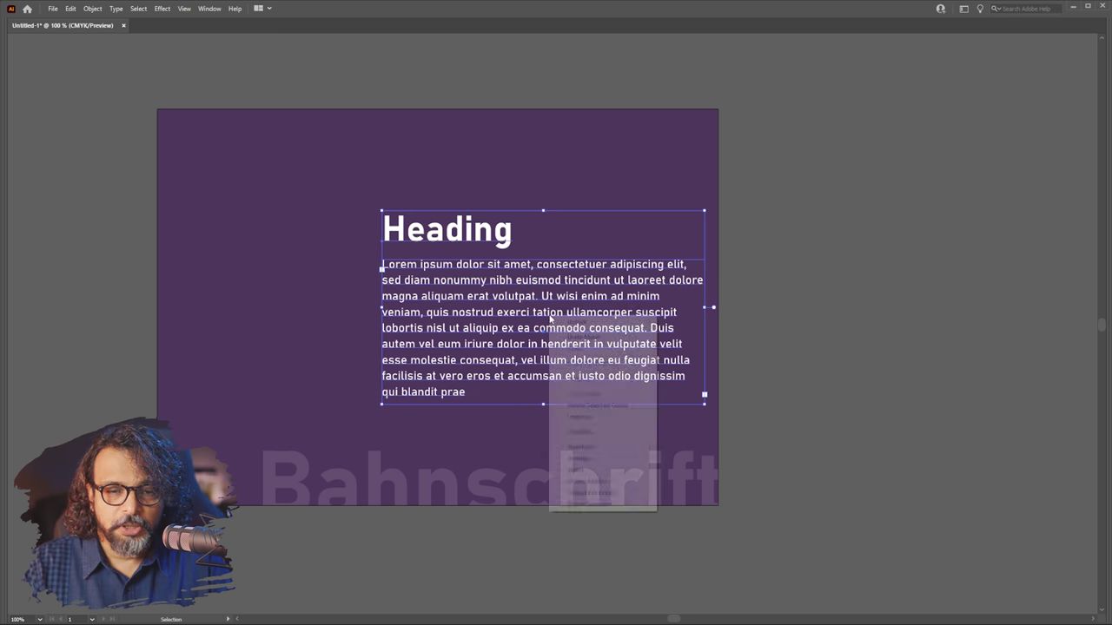
{"action": "left_click", "coordinate": [806, 360]}
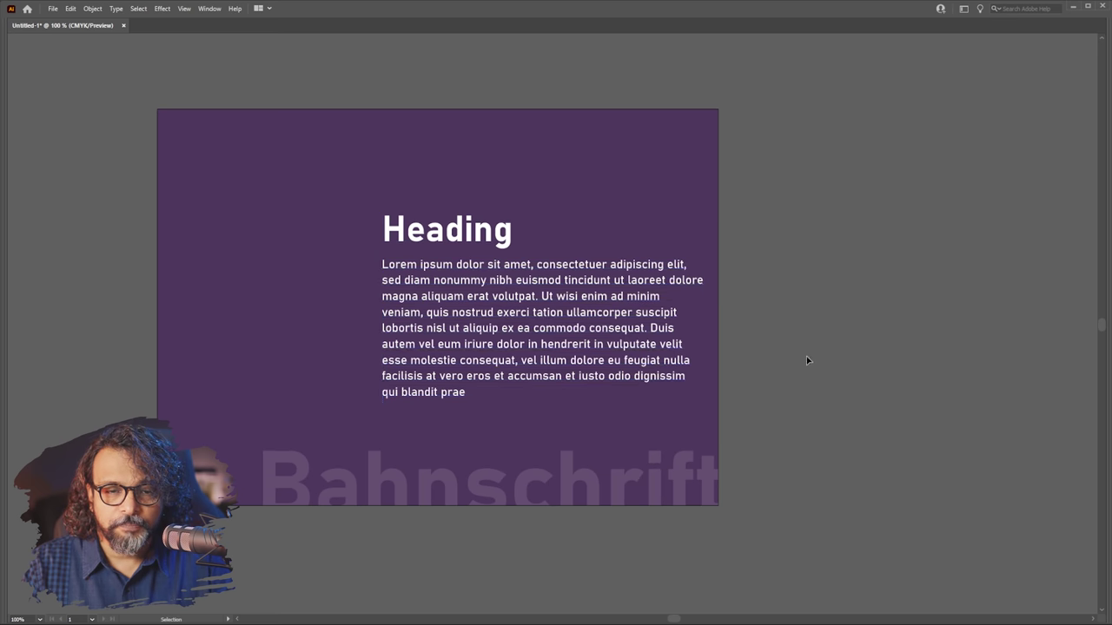
Set the paragraph's font size to 14 pt with 18 pt leading, and deselect it.
{"action": "left_click", "coordinate": [540, 300]}
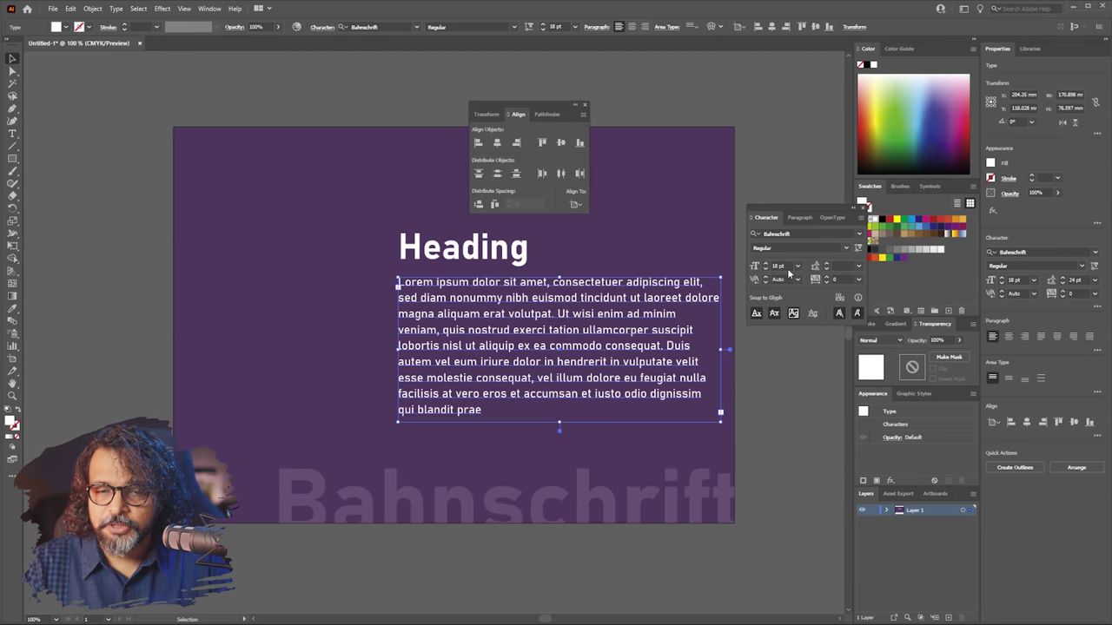
{"action": "left_click", "coordinate": [798, 266]}
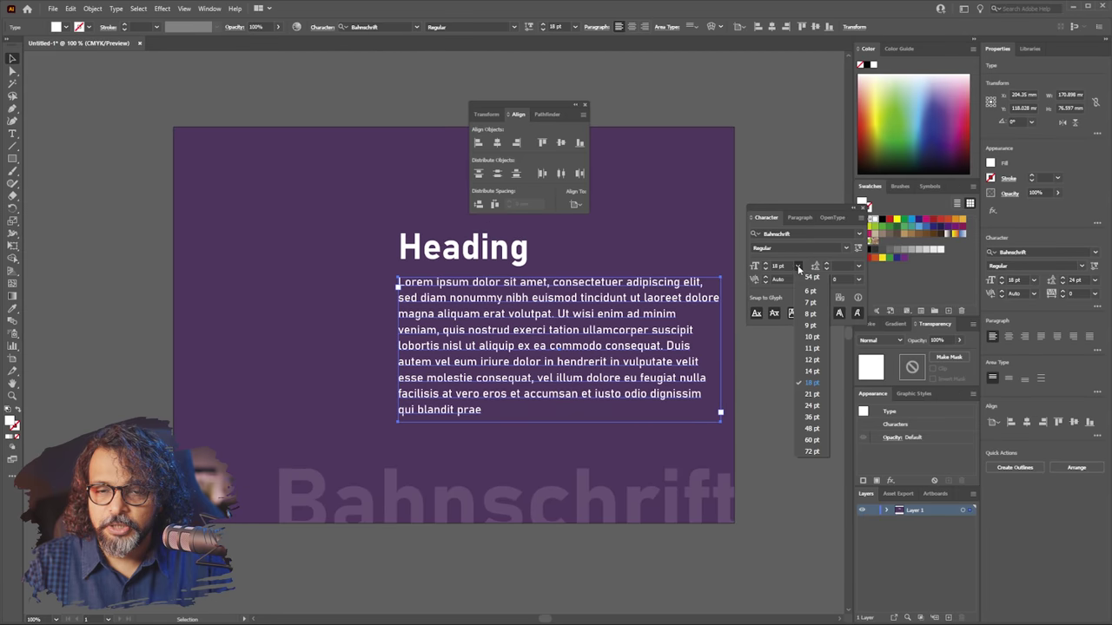
{"action": "left_click", "coordinate": [815, 371]}
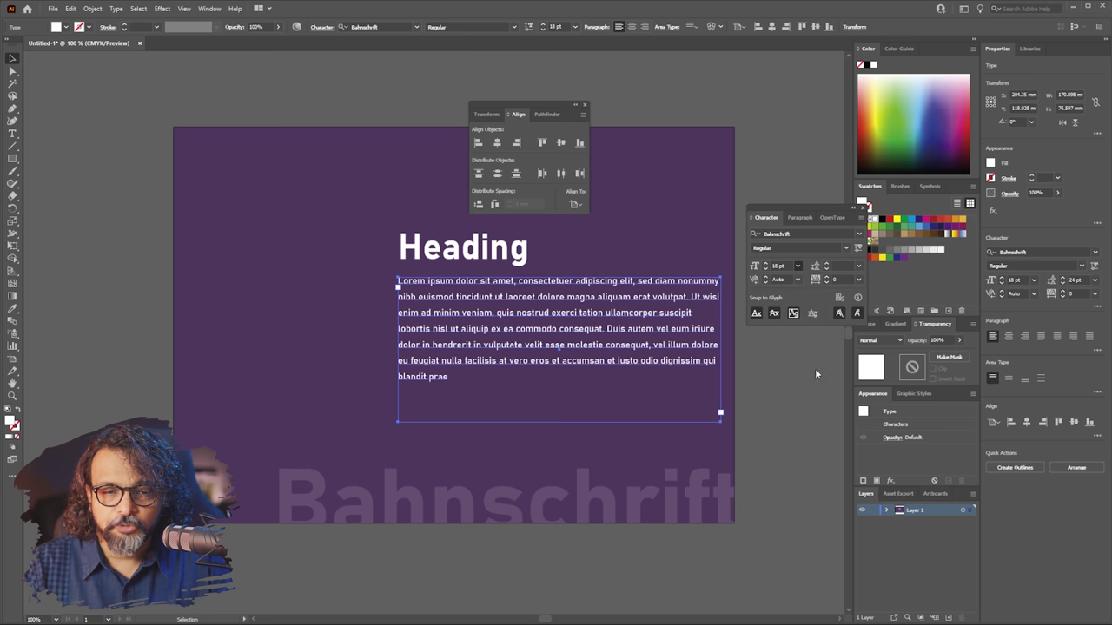
{"action": "left_click", "coordinate": [861, 268]}
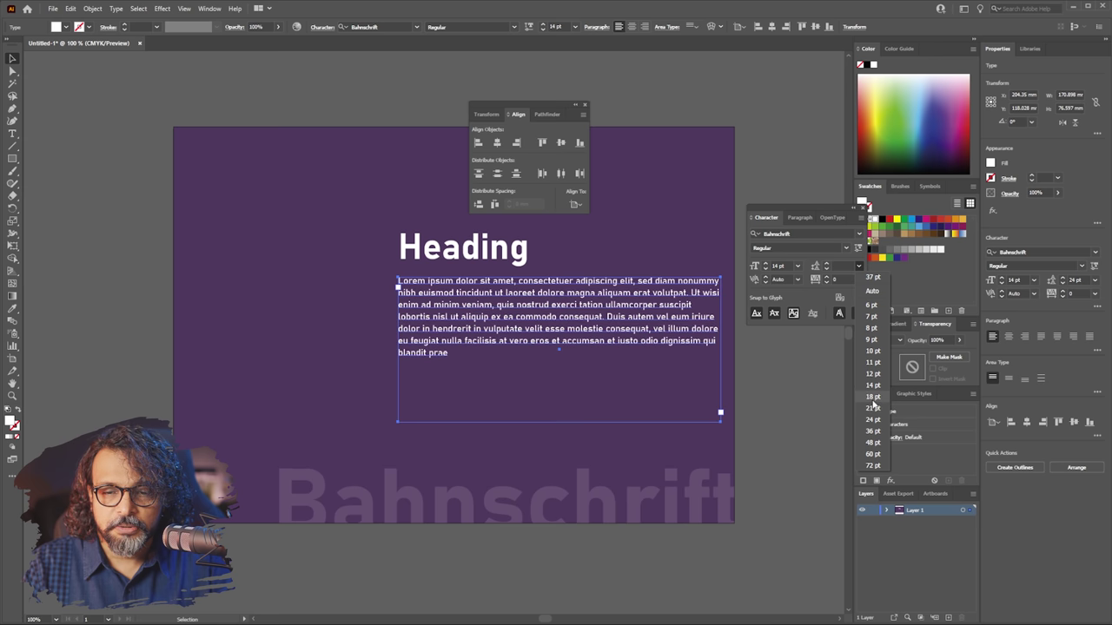
{"action": "left_click", "coordinate": [873, 397]}
{"action": "left_click", "coordinate": [775, 369]}
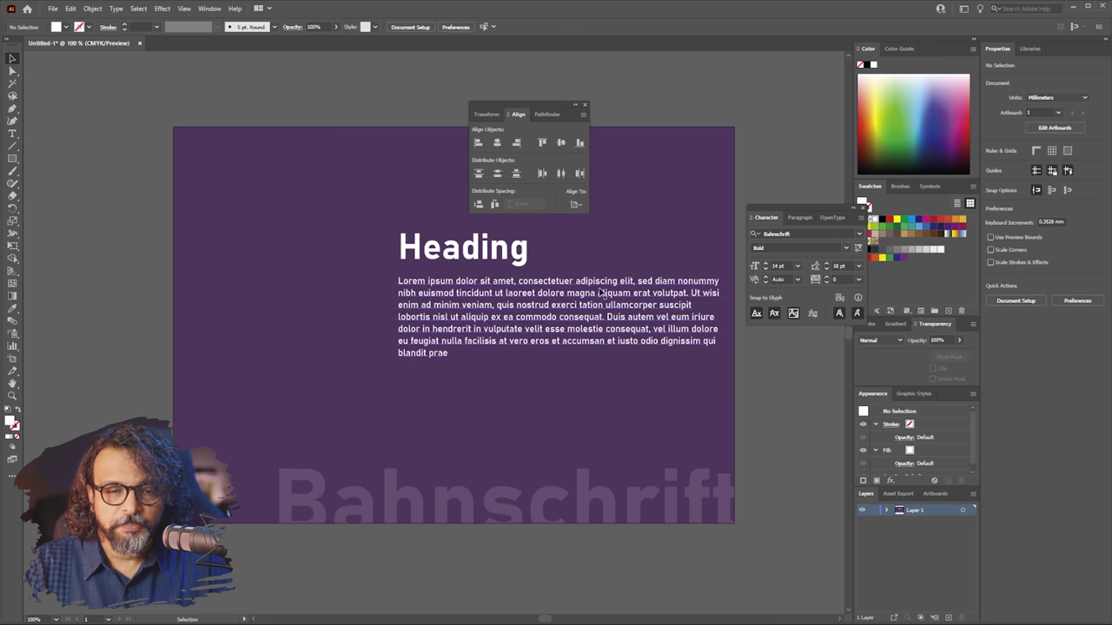
Set the heading's font size to 28 pt, twice the body text size, and deselect it.
{"action": "left_click", "coordinate": [458, 252]}
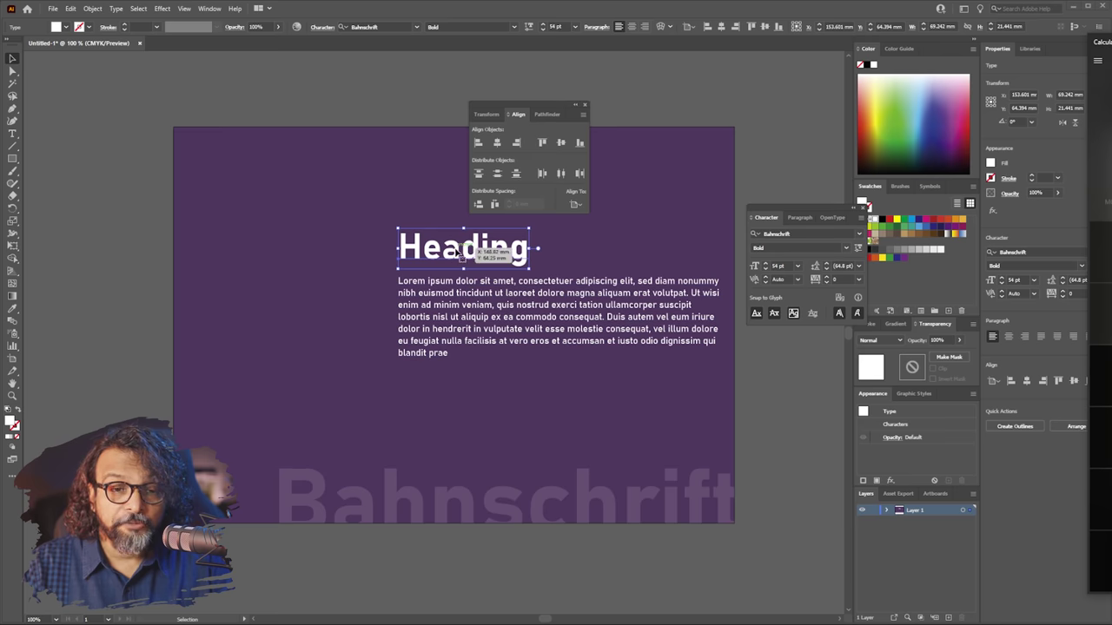
{"action": "left_click", "coordinate": [779, 266]}
{"action": "type", "text": "28"}
{"action": "key", "text": "Return"}
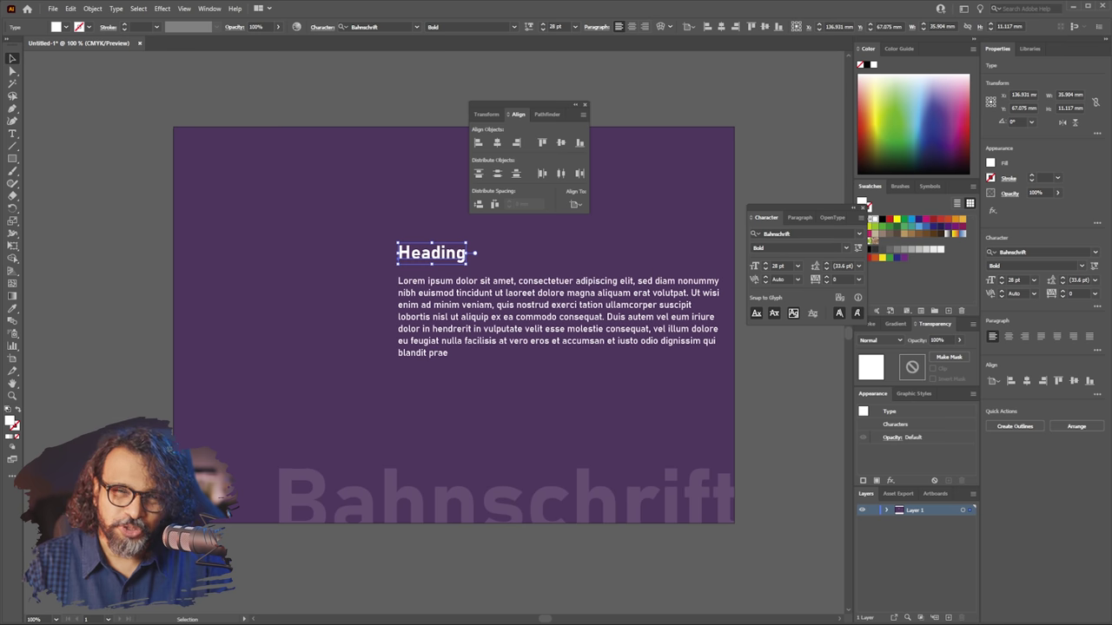
{"action": "left_click", "coordinate": [638, 200]}
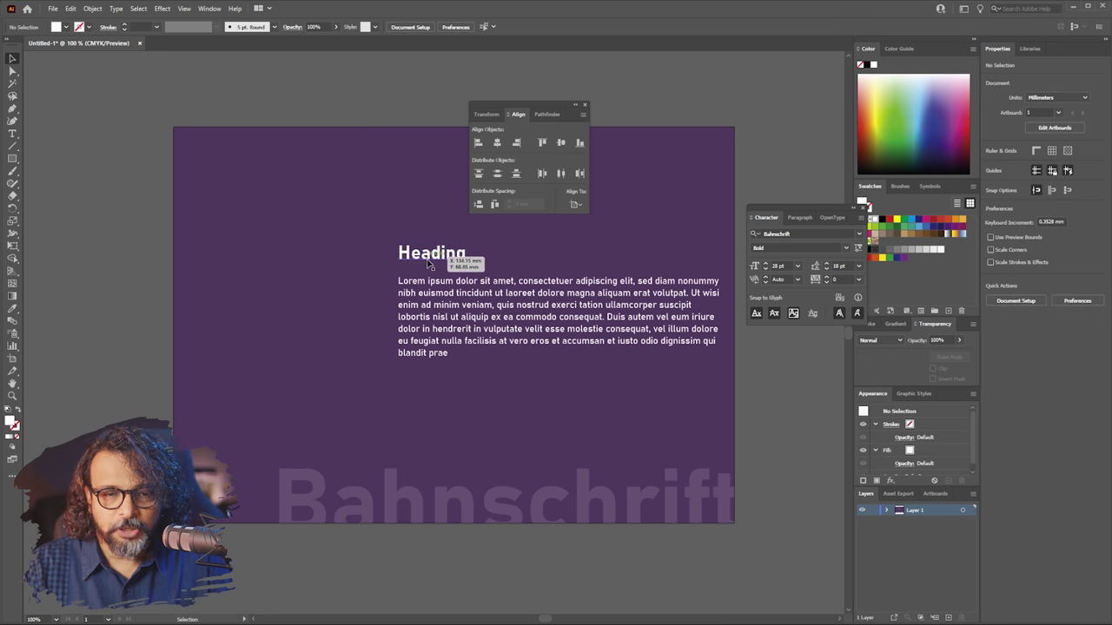
Move the heading closer to the paragraph, then shift both together down the artboard.
{"action": "left_click_drag", "start_coordinate": [426, 258], "coordinate": [428, 258]}
{"action": "left_click", "coordinate": [466, 271]}
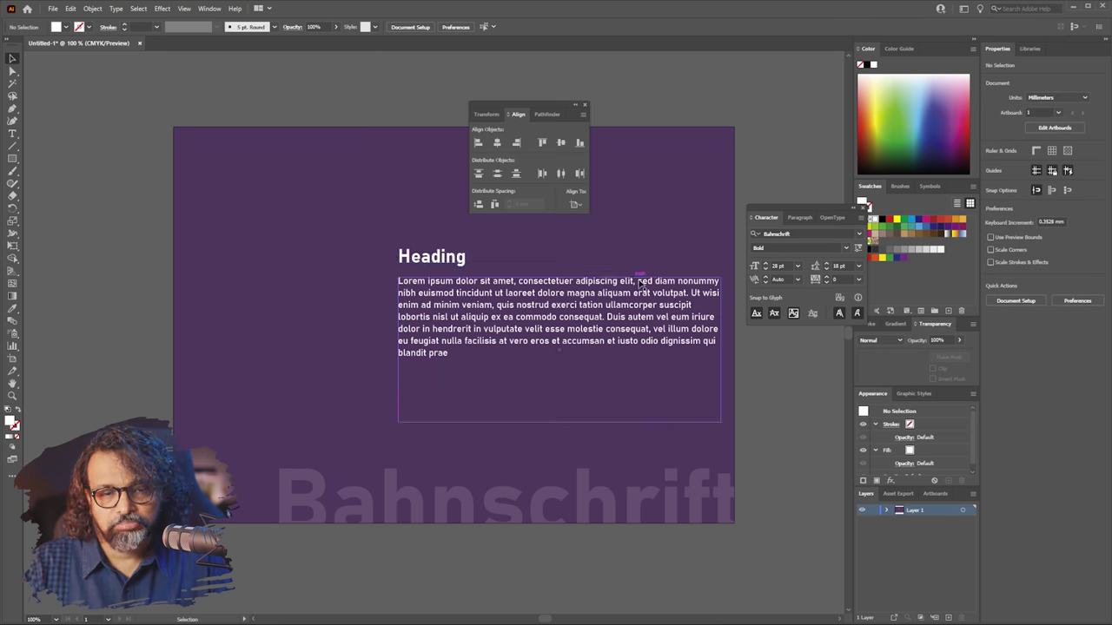
{"action": "left_click", "coordinate": [460, 329]}
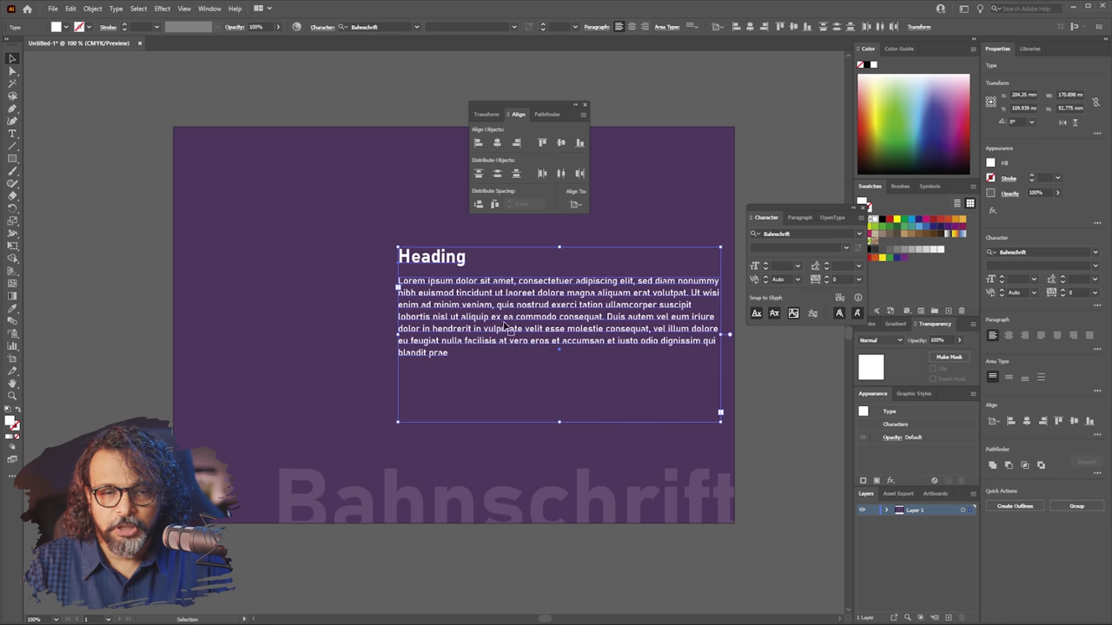
{"action": "left_click_drag", "start_coordinate": [506, 317], "coordinate": [497, 403]}
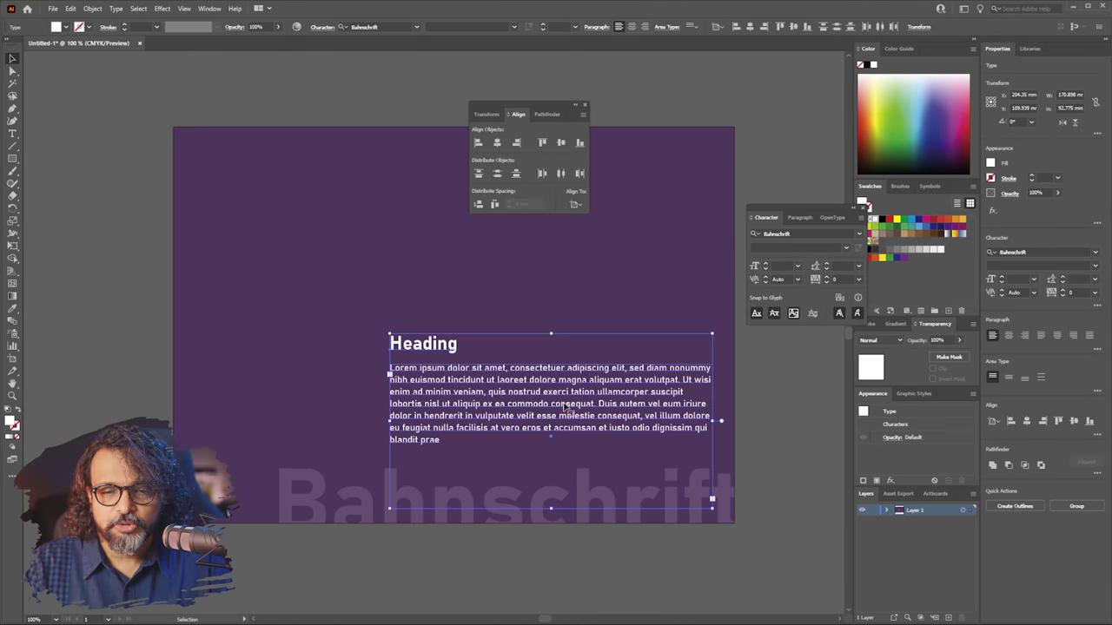
{"action": "left_click", "coordinate": [761, 414]}
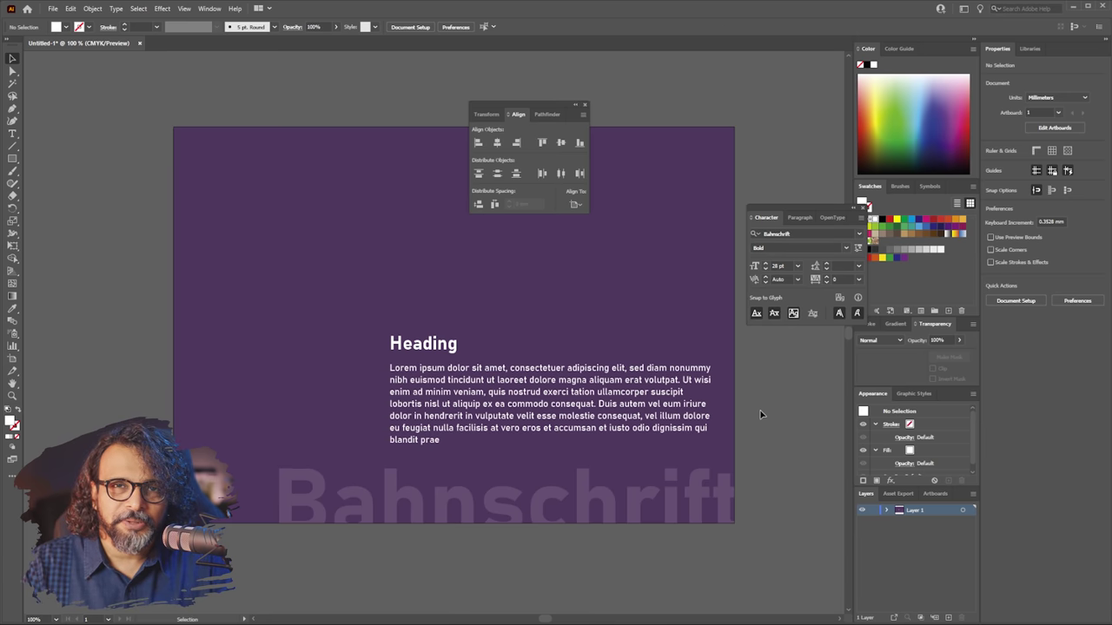
Undo the size, leading, ungrouping and position changes to restore the large heading and paragraph group near the artboard's left edge.
{"action": "key", "text": "a"}
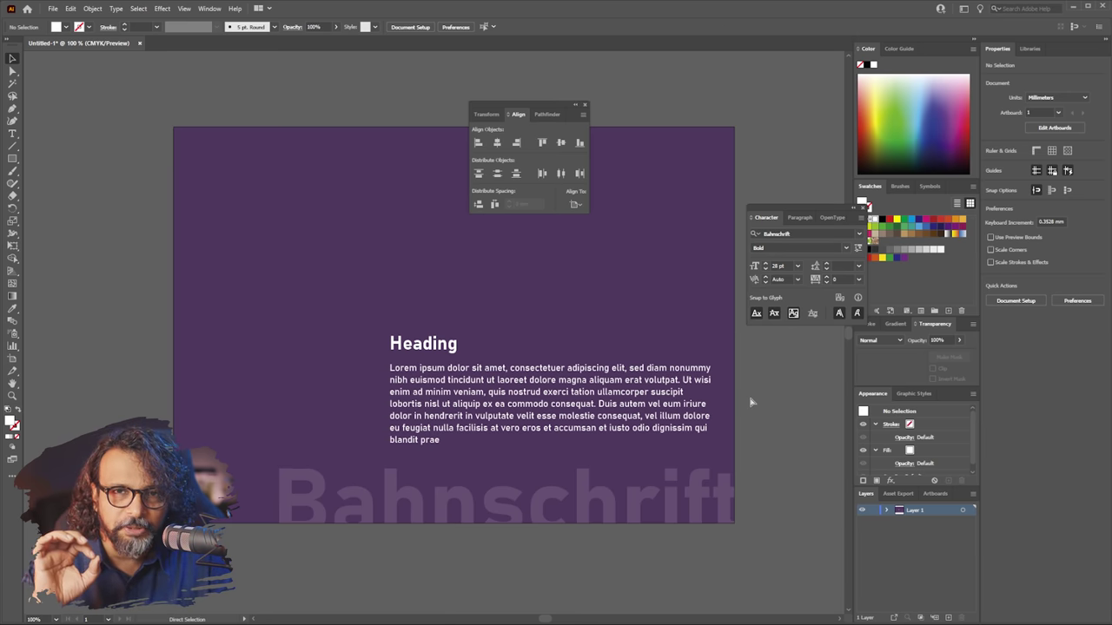
{"action": "key", "text": "ctrl+a"}
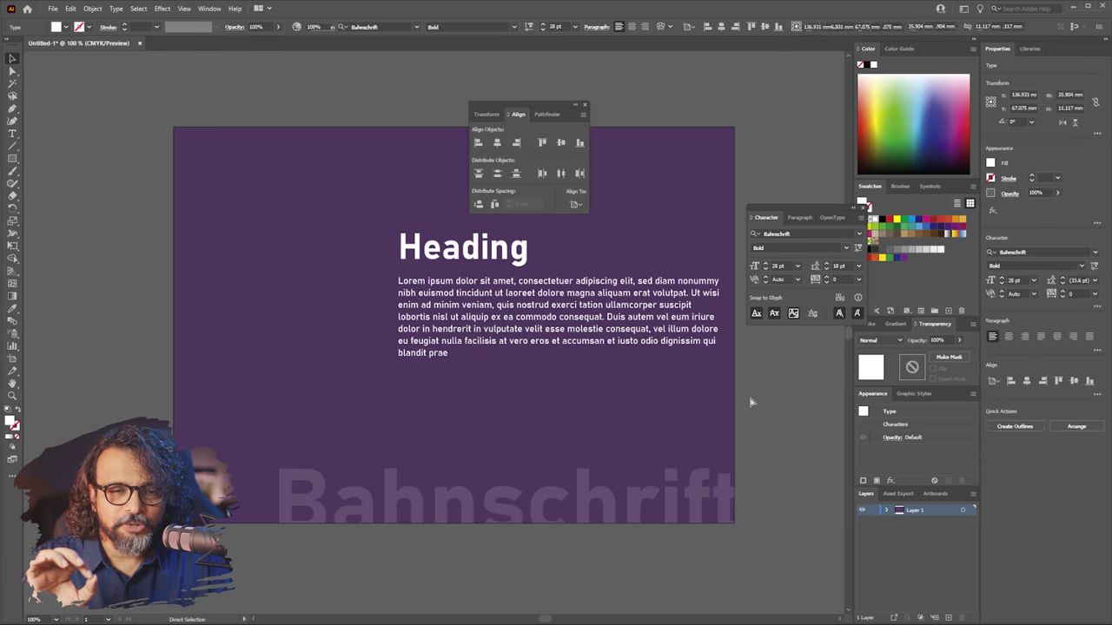
{"action": "key", "text": "ctrl+alt+bracketright"}
{"action": "key", "text": "ctrl+shift+period"}
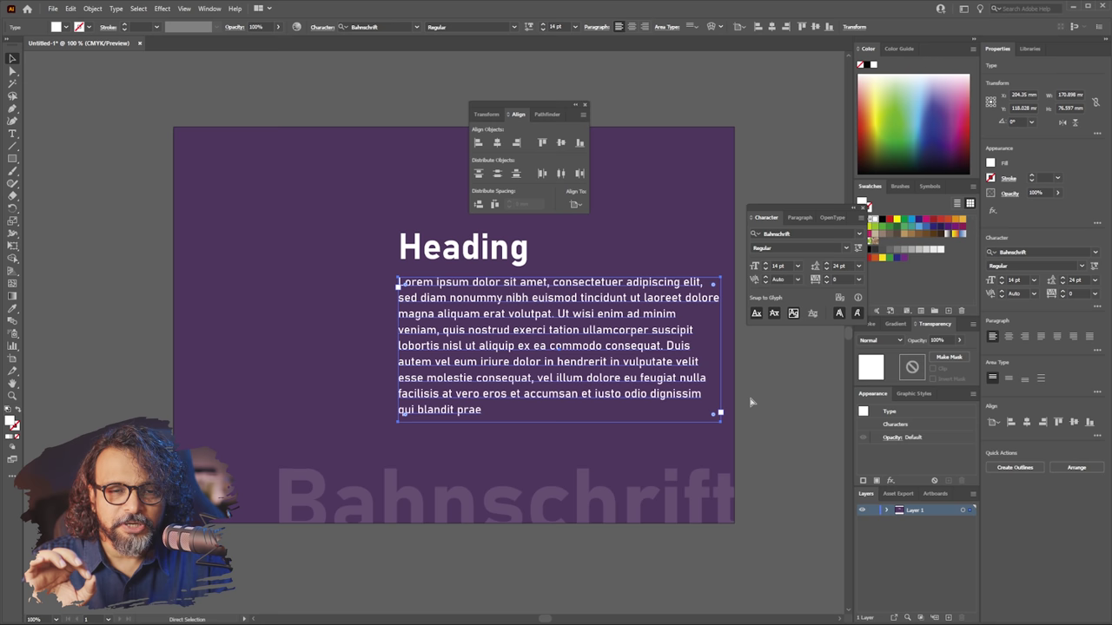
{"action": "key", "text": "ctrl+a"}
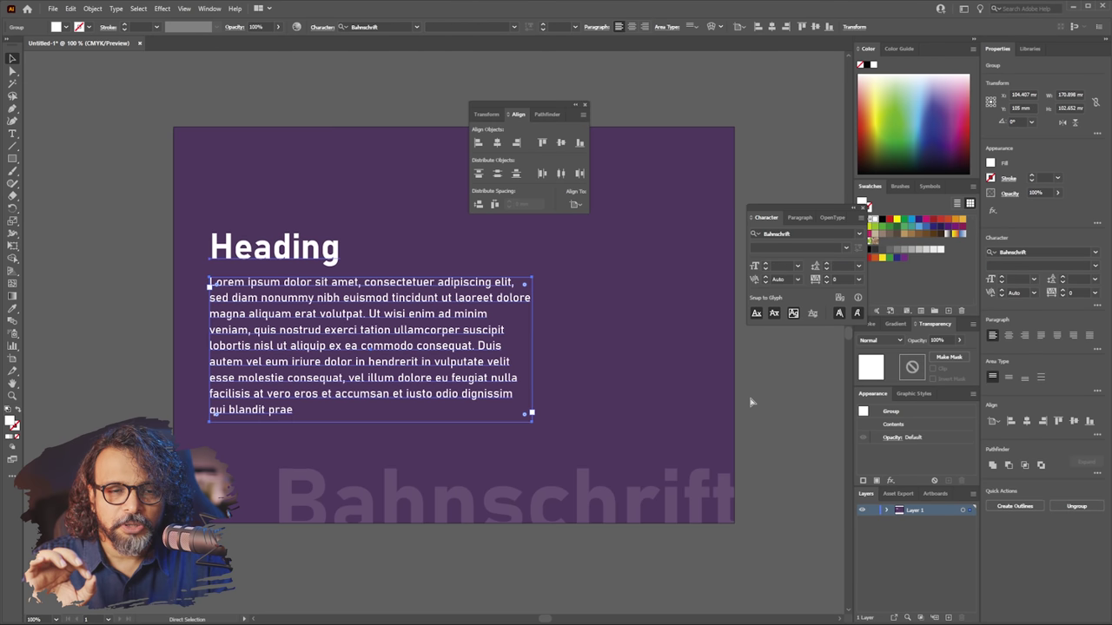
{"action": "key", "text": "ctrl+g"}
{"action": "left_click", "coordinate": [688, 371]}
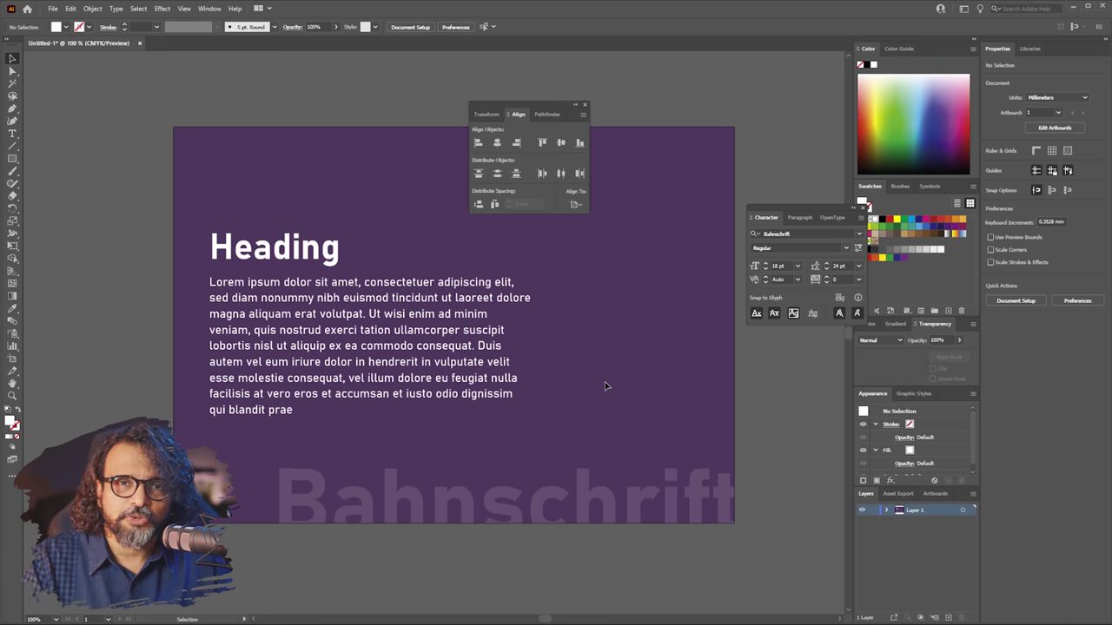
Move the floating Align panel away from the artboard's text area to sit above the Character panel.
{"action": "left_click_drag", "start_coordinate": [533, 106], "coordinate": [797, 78]}
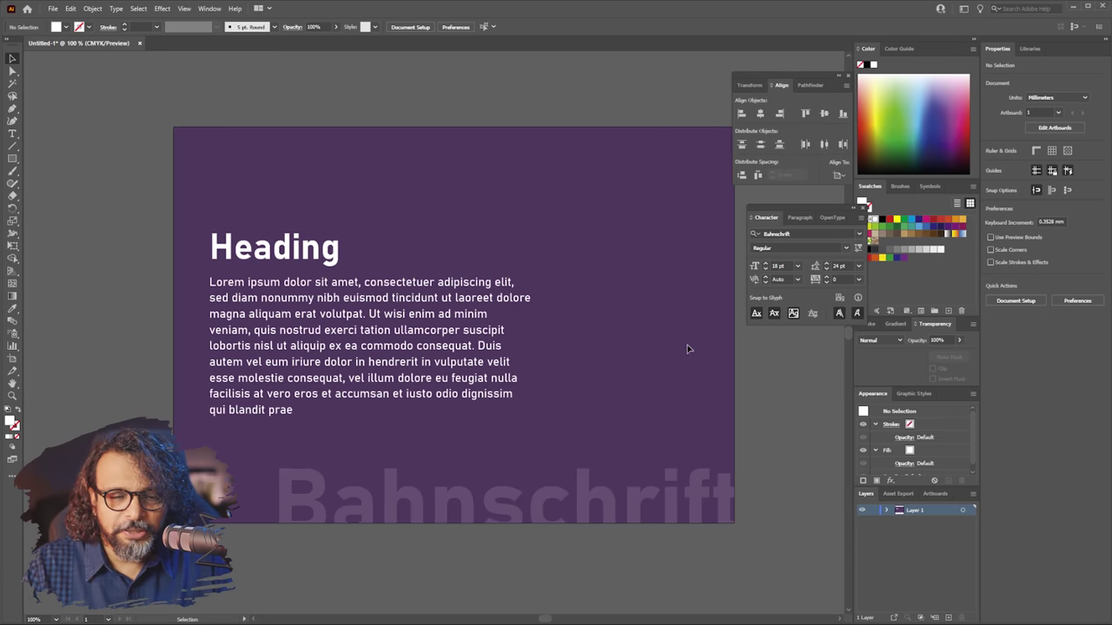
{"action": "left_click_drag", "start_coordinate": [663, 353], "coordinate": [607, 263]}
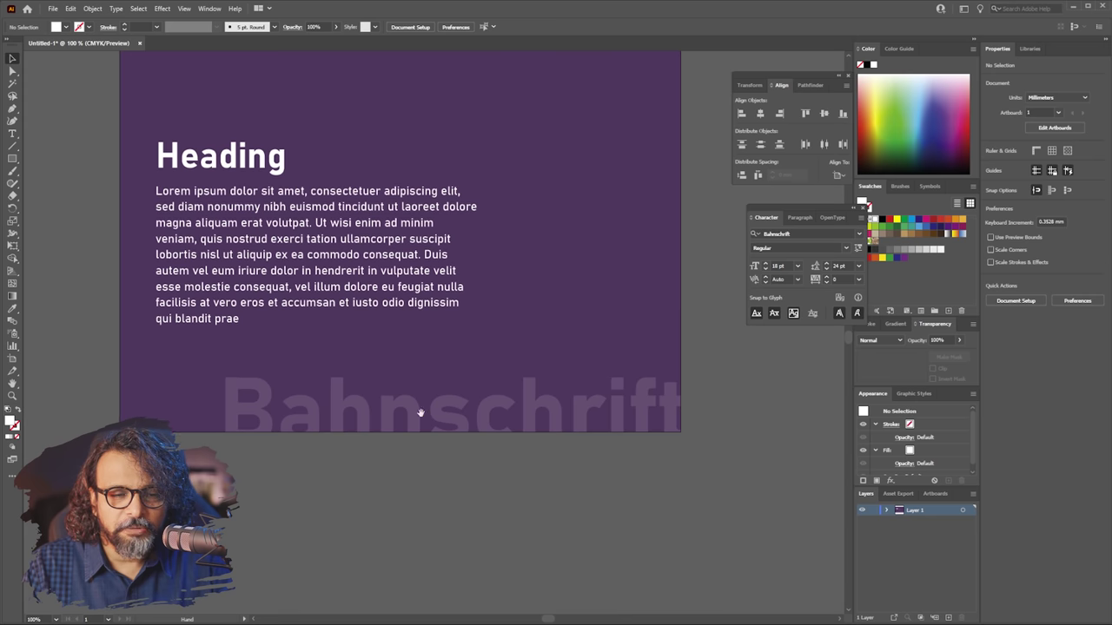
{"action": "key", "text": "ctrl+space"}
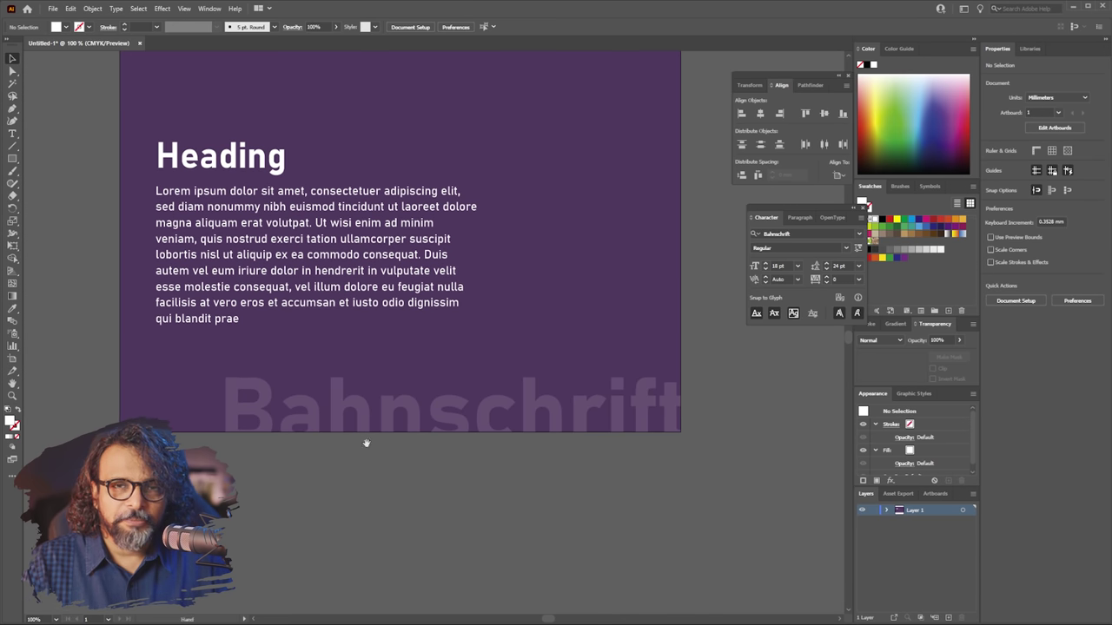
{"action": "key", "text": "ctrl+1"}
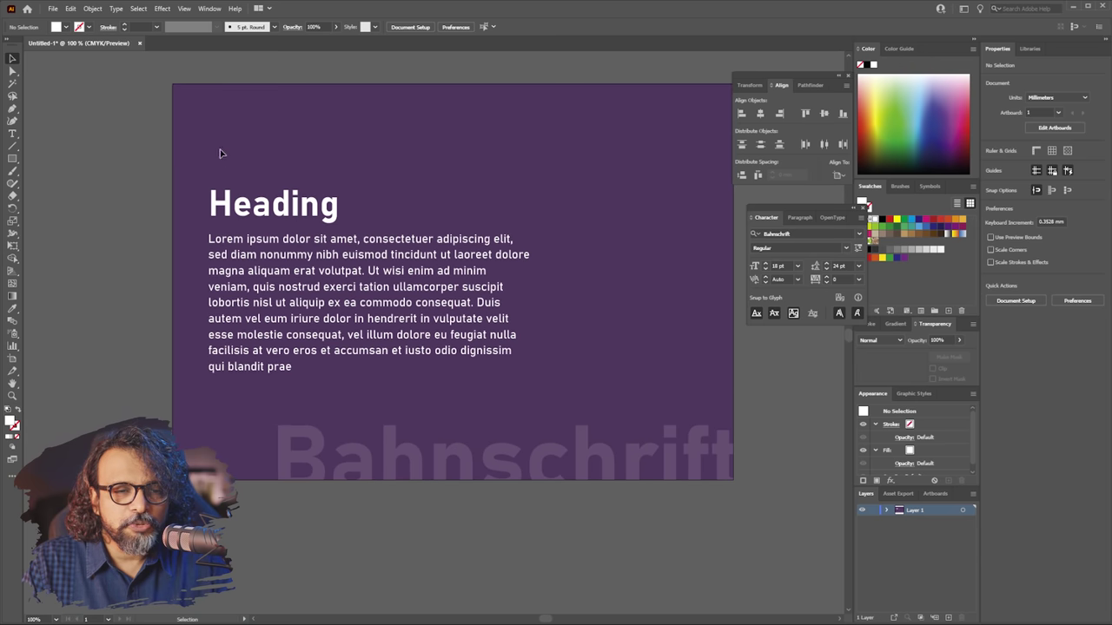
Try moving the grouped text right up to the artboard's left edge, then undo the move.
{"action": "left_click", "coordinate": [291, 208]}
{"action": "left_click_drag", "start_coordinate": [265, 215], "coordinate": [231, 208]}
{"action": "left_click", "coordinate": [303, 144]}
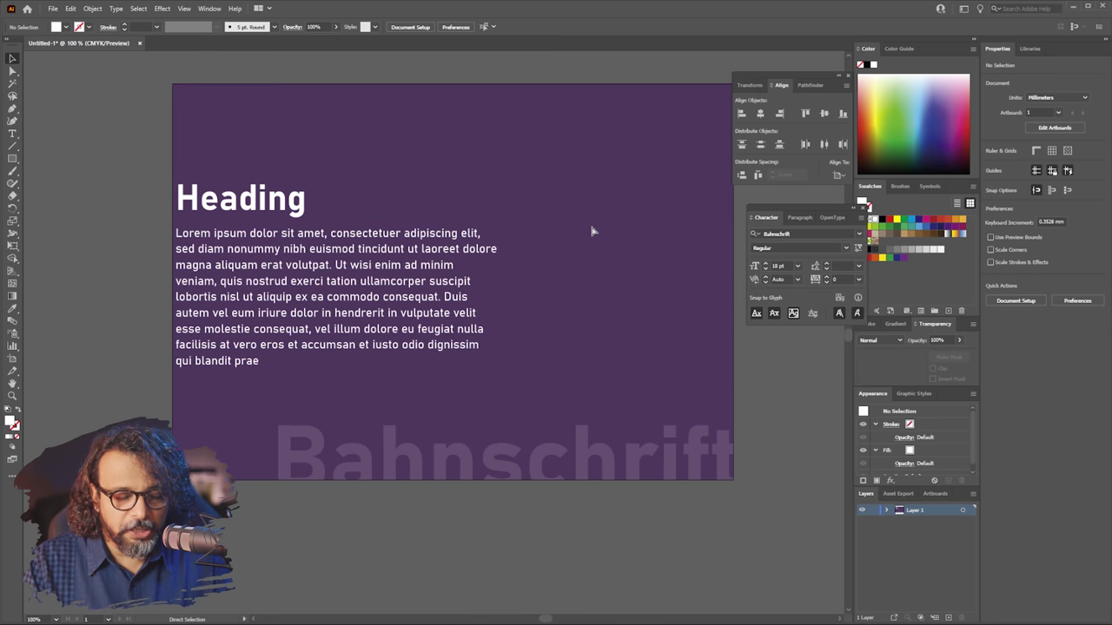
{"action": "key", "text": "ctrl+z"}
{"action": "left_click", "coordinate": [531, 144]}
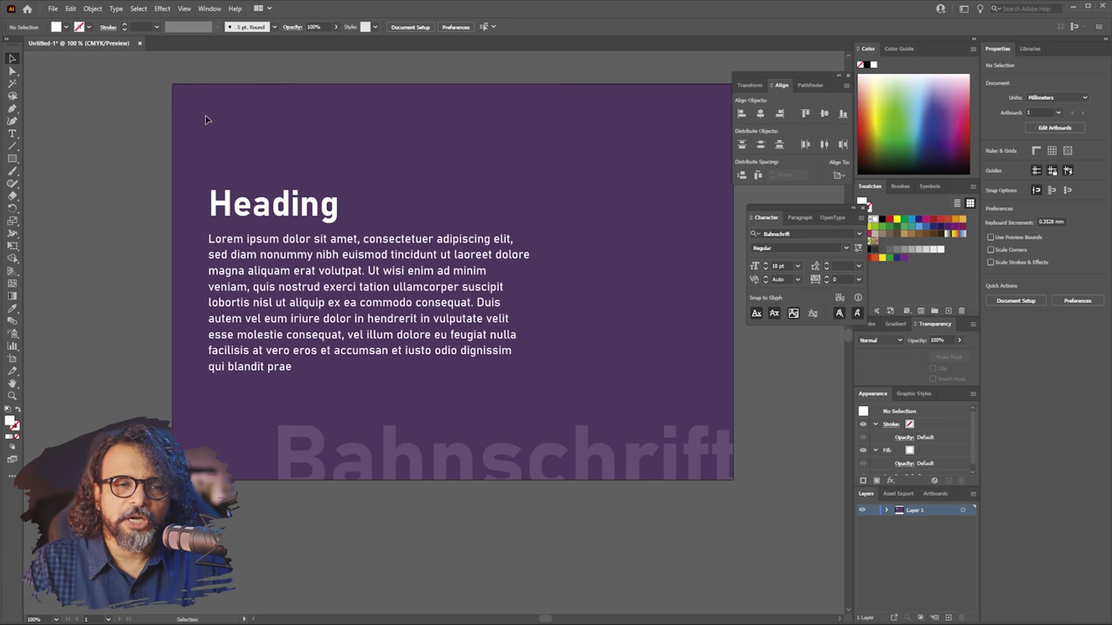
Draw a white square about 15.6 mm wide in the artboard's upper-left corner as a margin gauge.
{"action": "left_click", "coordinate": [13, 159]}
{"action": "left_click_drag", "start_coordinate": [173, 83], "coordinate": [202, 113]}
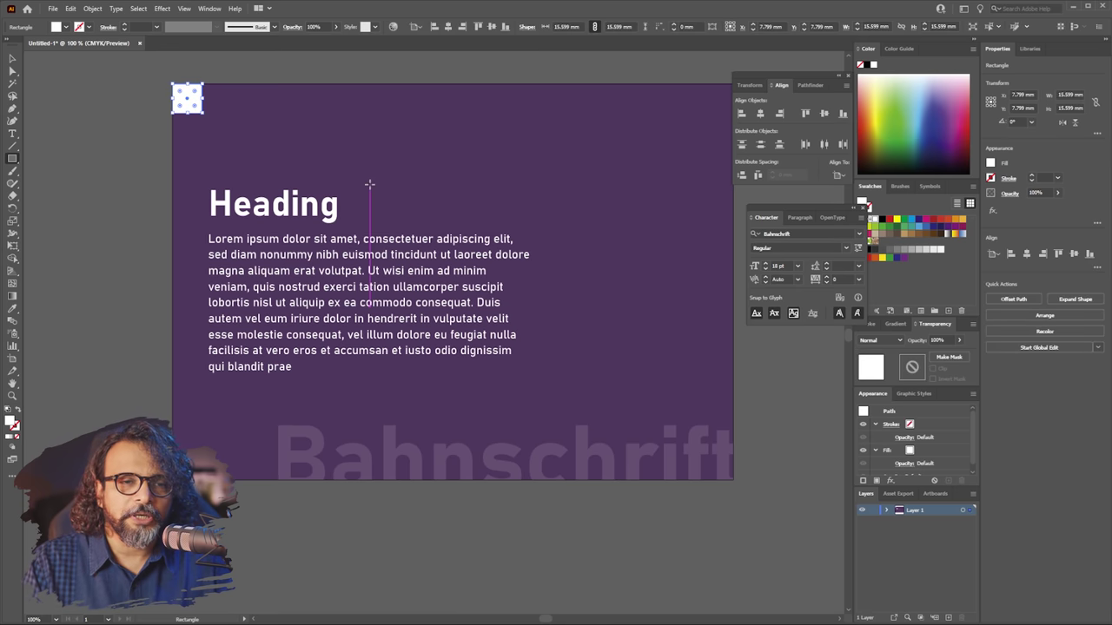
{"action": "key", "text": "v"}
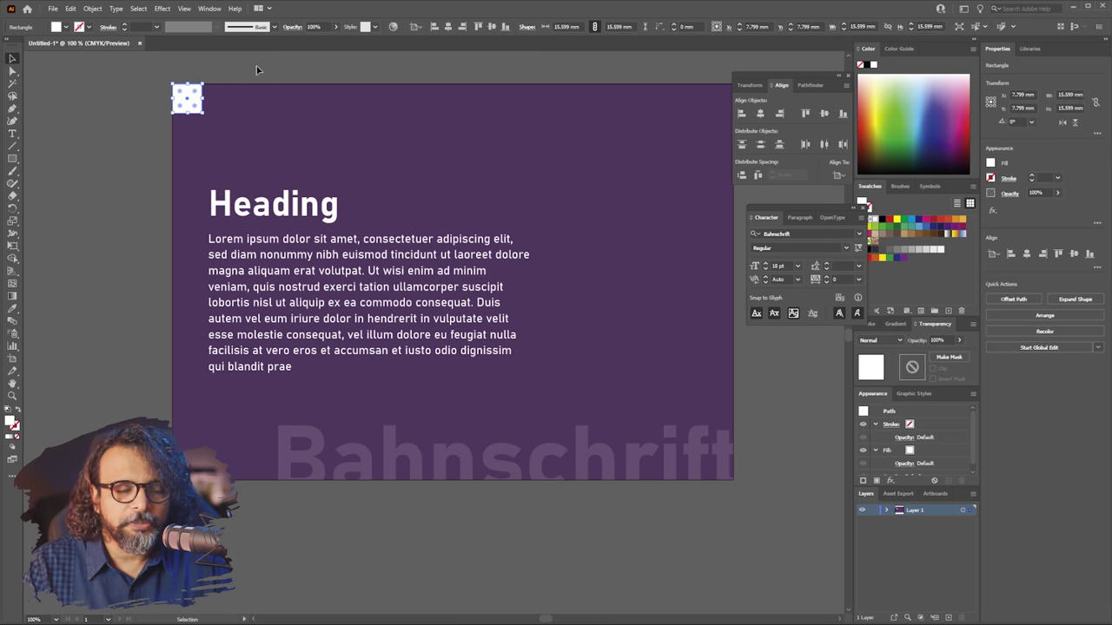
Show the rulers and place a horizontal and a vertical guide along the square's lower and right edges.
{"action": "key", "text": "ctrl+r"}
{"action": "left_click_drag", "start_coordinate": [214, 59], "coordinate": [202, 114]}
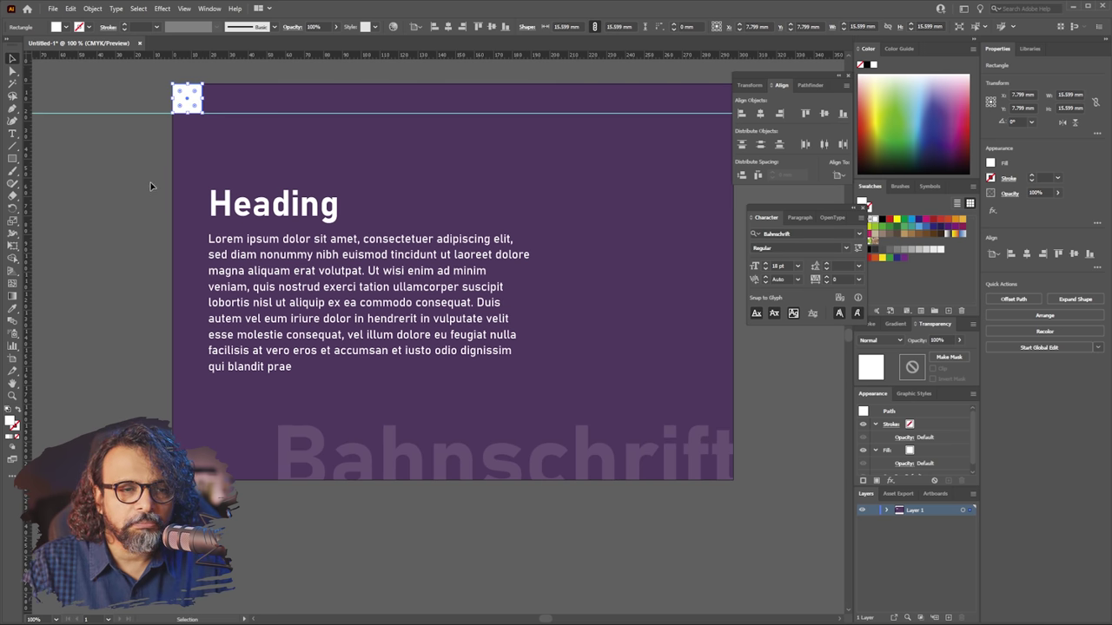
{"action": "left_click_drag", "start_coordinate": [33, 153], "coordinate": [202, 104]}
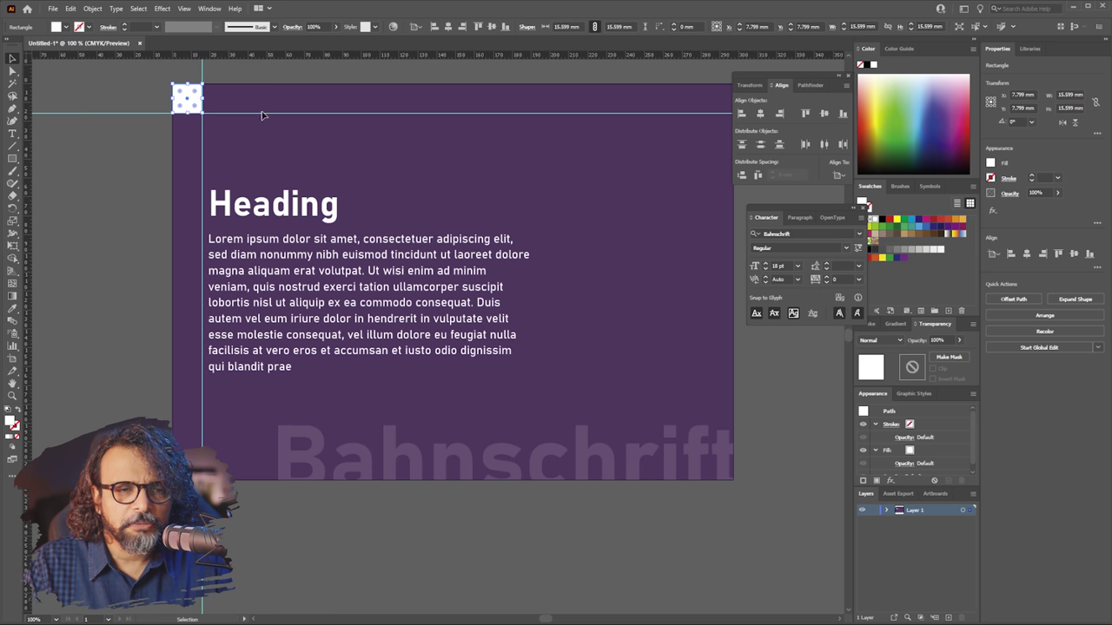
{"action": "left_click", "coordinate": [256, 164]}
Move the square into the artboard's lower-right corner and place a horizontal guide along its upper edge.
{"action": "left_click_drag", "start_coordinate": [191, 102], "coordinate": [723, 469]}
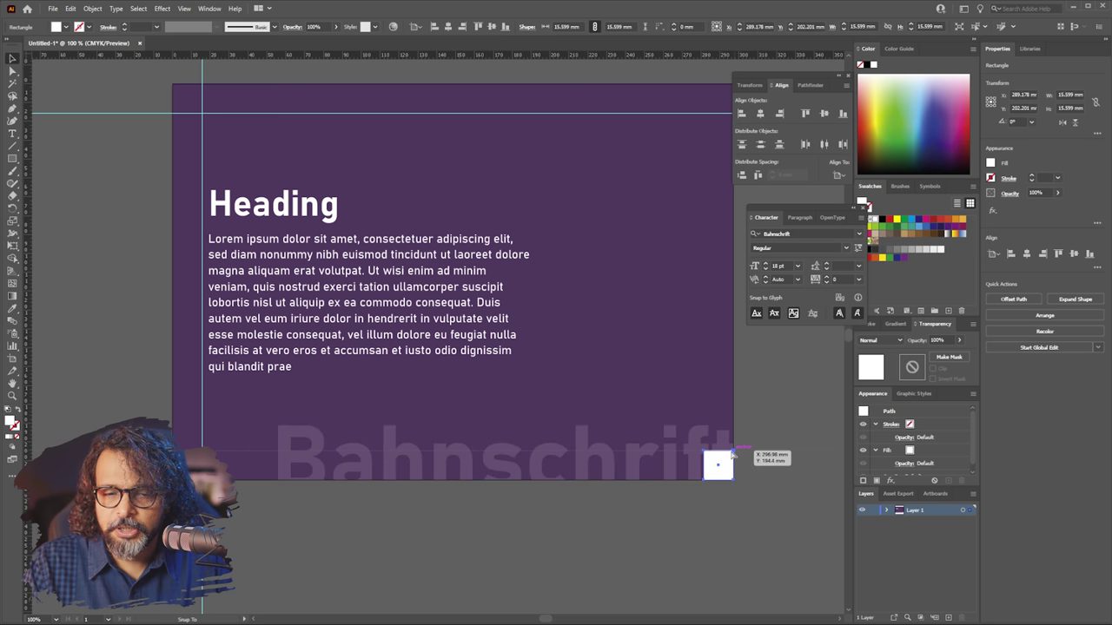
{"action": "left_click_drag", "start_coordinate": [732, 450], "coordinate": [732, 451]}
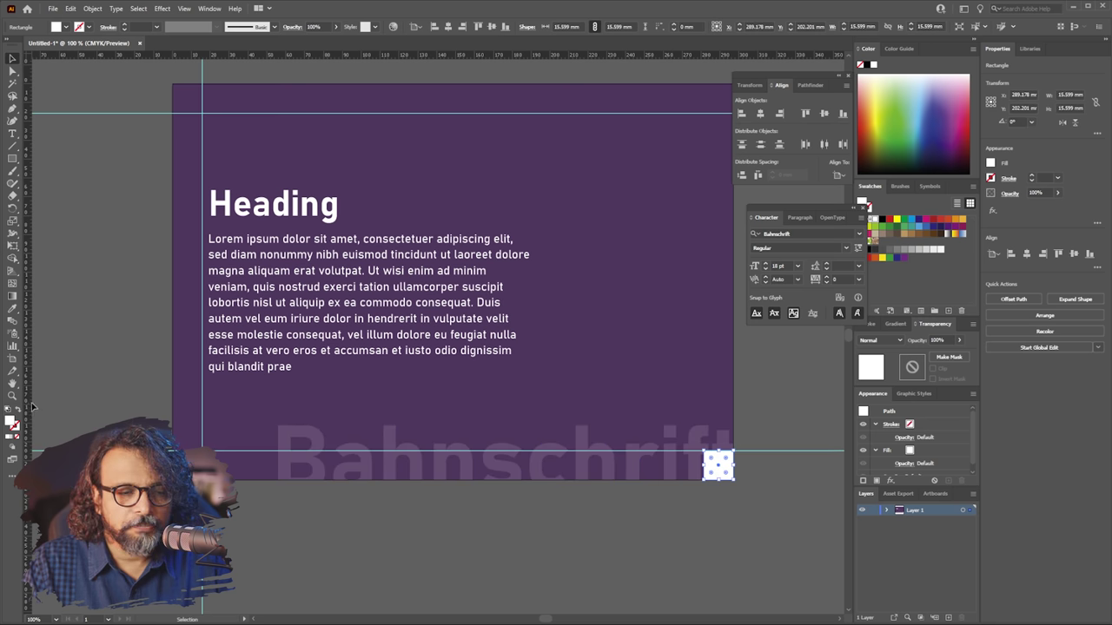
Place a vertical guide along the white square's left edge, then remove the square from the document.
{"action": "left_click_drag", "start_coordinate": [712, 461], "coordinate": [782, 507]}
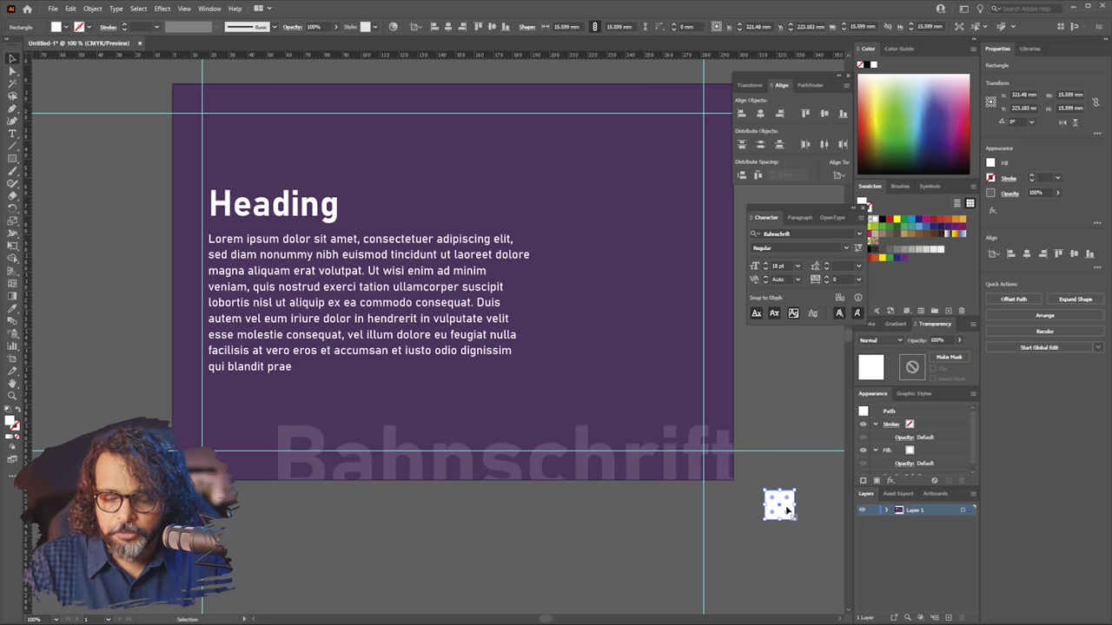
{"action": "key", "text": "Delete"}
Move the grouped heading and body text so its left edge snaps to the left margin guide.
{"action": "scroll", "coordinate": [443, 217], "scroll_direction": "up", "scroll_amount": 1}
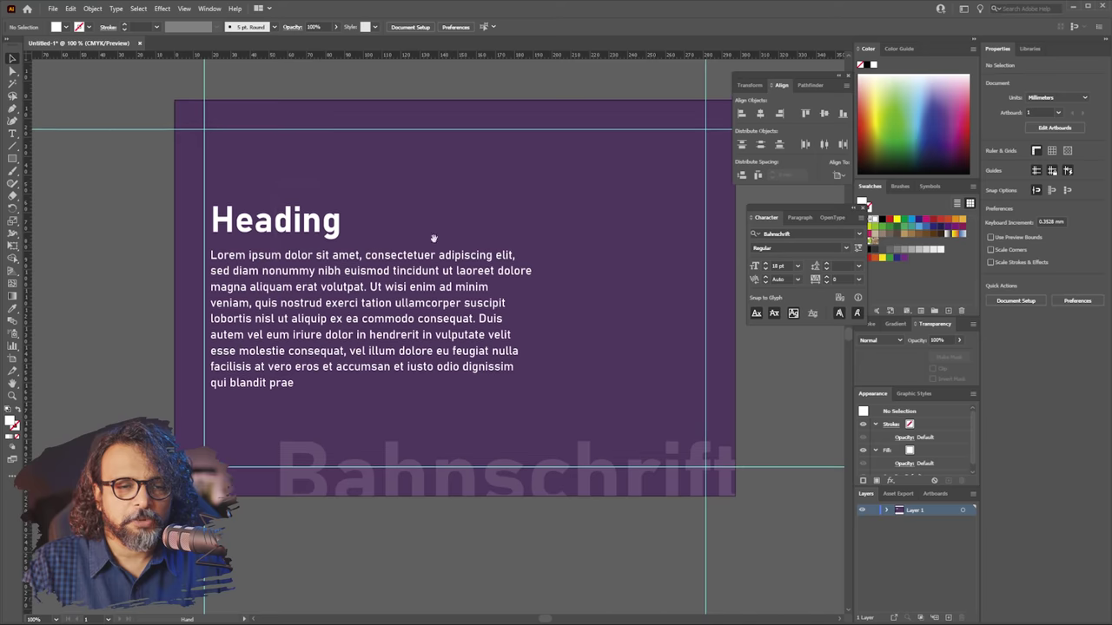
{"action": "left_click_drag", "start_coordinate": [276, 186], "coordinate": [217, 228]}
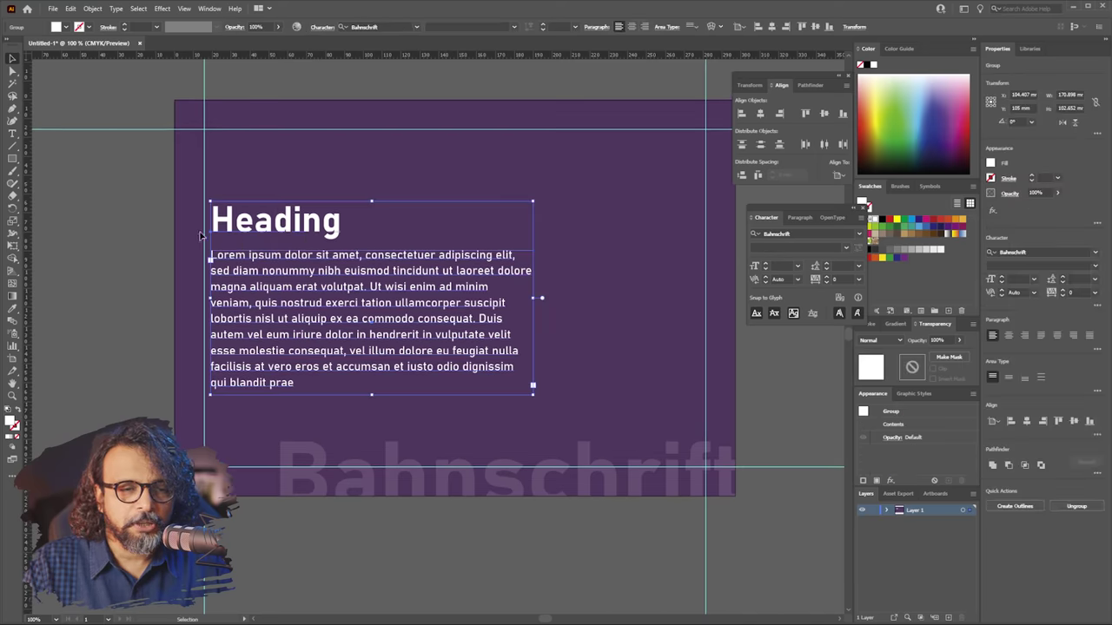
{"action": "scroll", "coordinate": [199, 235], "scroll_direction": "up", "scroll_amount": 4}
{"action": "left_click_drag", "start_coordinate": [272, 209], "coordinate": [245, 206]}
{"action": "scroll", "coordinate": [178, 239], "scroll_direction": "down", "scroll_amount": 5}
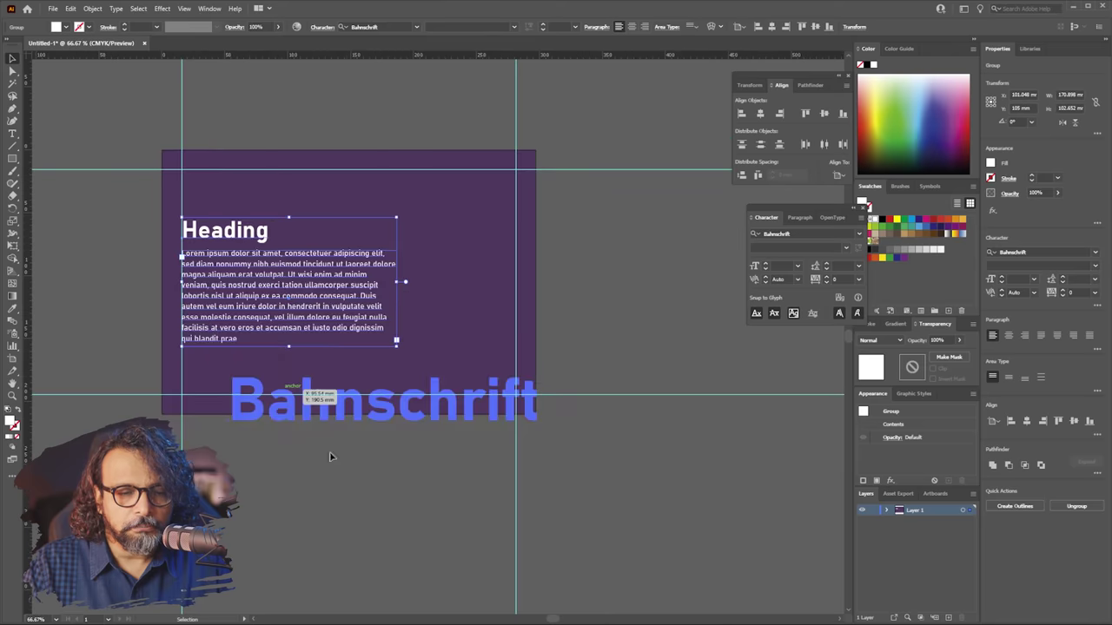
Deselect the text, hide the guides to judge the clean layout, and show them again.
{"action": "left_click", "coordinate": [346, 484]}
{"action": "key", "text": "ctrl+semicolon"}
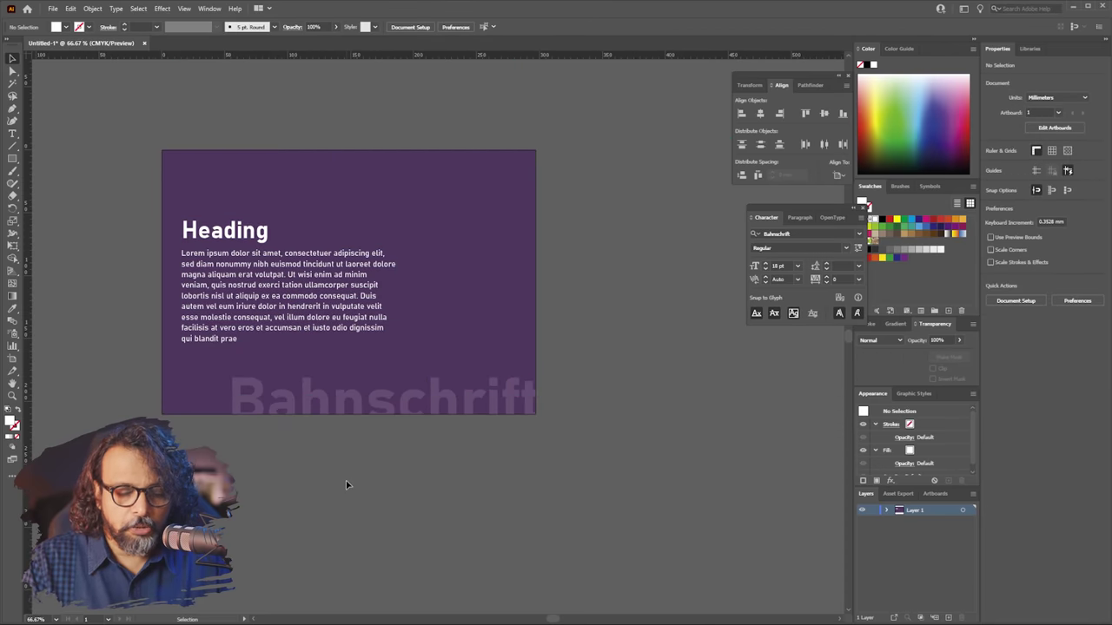
{"action": "key", "text": "ctrl+semicolon"}
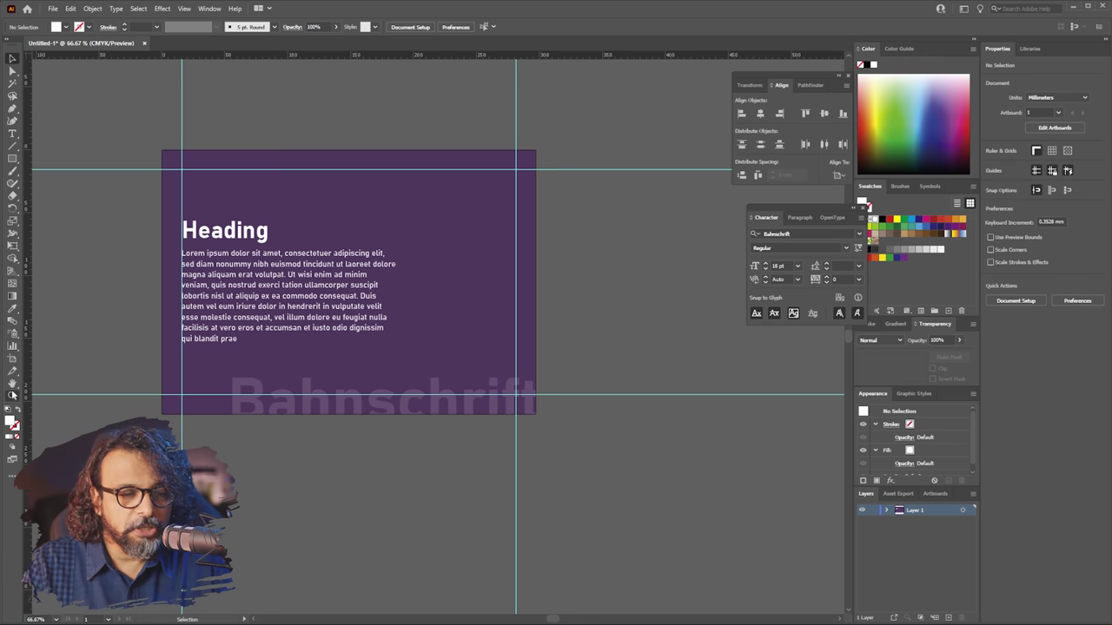
{"action": "left_click", "coordinate": [13, 363]}
{"action": "left_click_drag", "start_coordinate": [229, 306], "coordinate": [652, 301]}
{"action": "key", "text": "Return"}
{"action": "left_click_drag", "start_coordinate": [601, 218], "coordinate": [815, 346]}
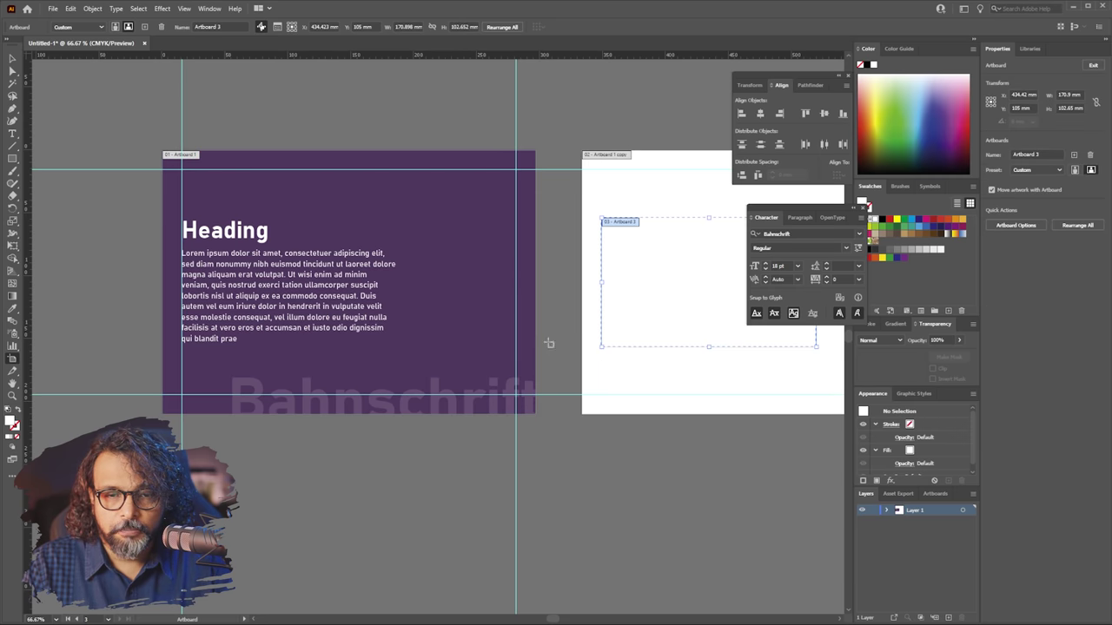
{"action": "key", "text": "Delete"}
{"action": "key", "text": "Delete"}
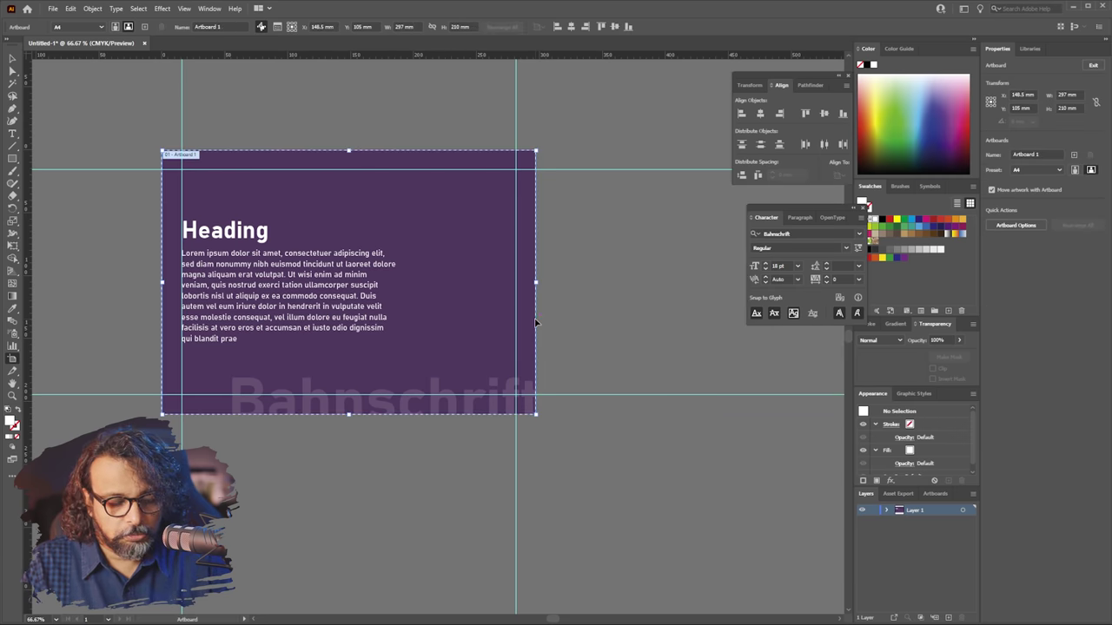
Unlock the purple background and duplicate the A4 artboard with its artwork, placing the copy to the right at X about 464 mm.
{"action": "left_click", "coordinate": [536, 322]}
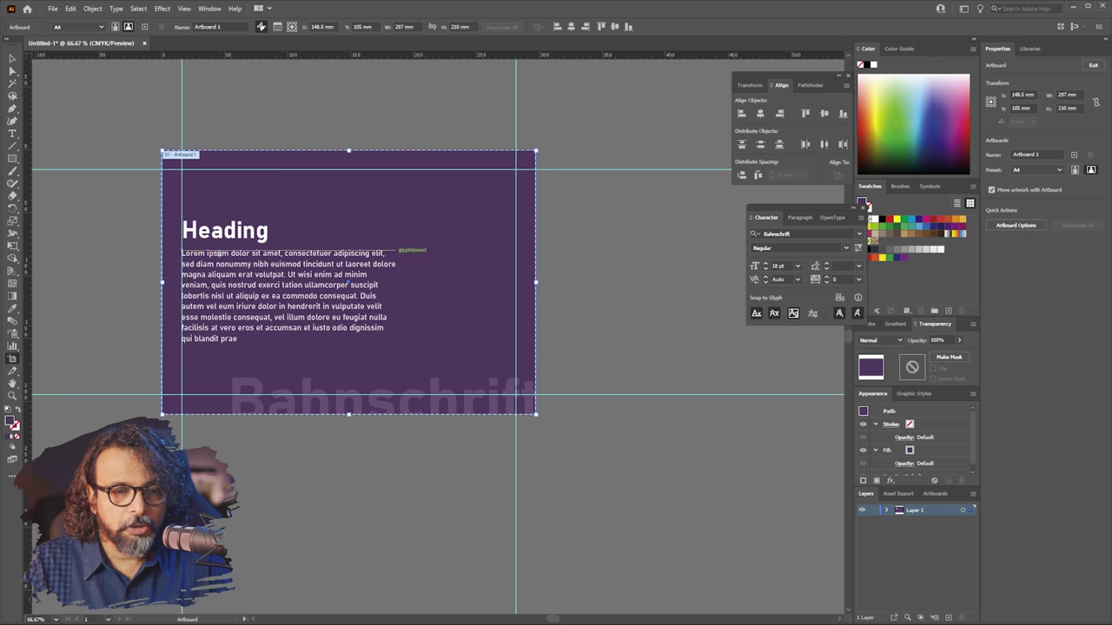
{"action": "left_click_drag", "start_coordinate": [218, 254], "coordinate": [618, 256]}
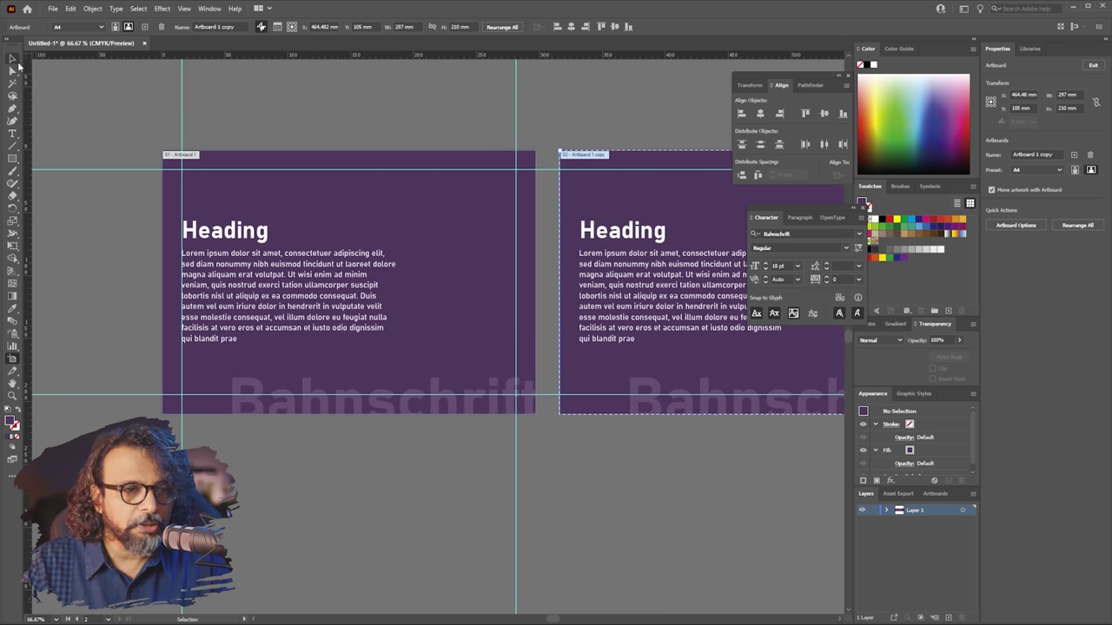
{"action": "left_click", "coordinate": [13, 59]}
Lock the purple background rectangles of both artboards.
{"action": "left_click_drag", "start_coordinate": [575, 317], "coordinate": [429, 337]}
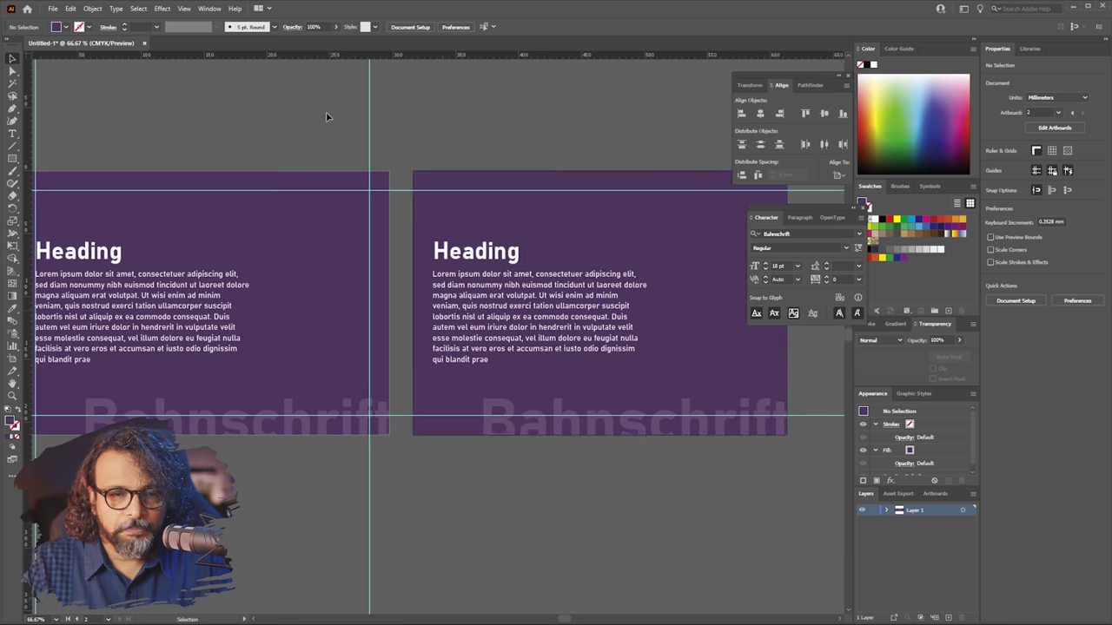
{"action": "left_click", "coordinate": [516, 187]}
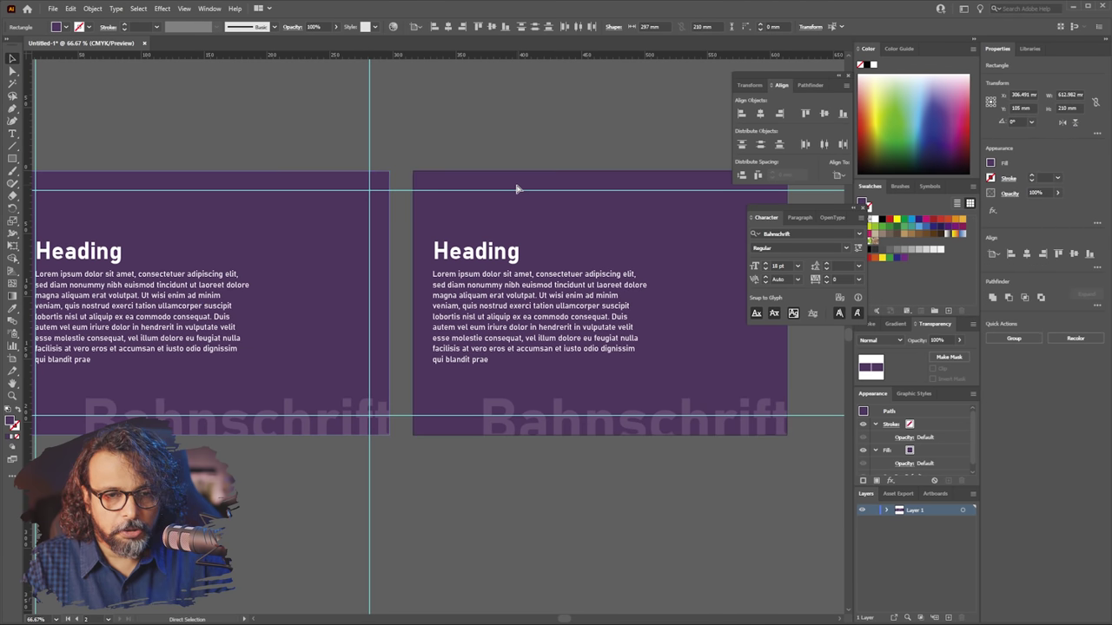
{"action": "key", "text": "ctrl+shift+a"}
Shorten the second artboard's body text by deleting everything after "magna aliquam erat volutpat.".
{"action": "left_click_drag", "start_coordinate": [599, 339], "coordinate": [395, 340]}
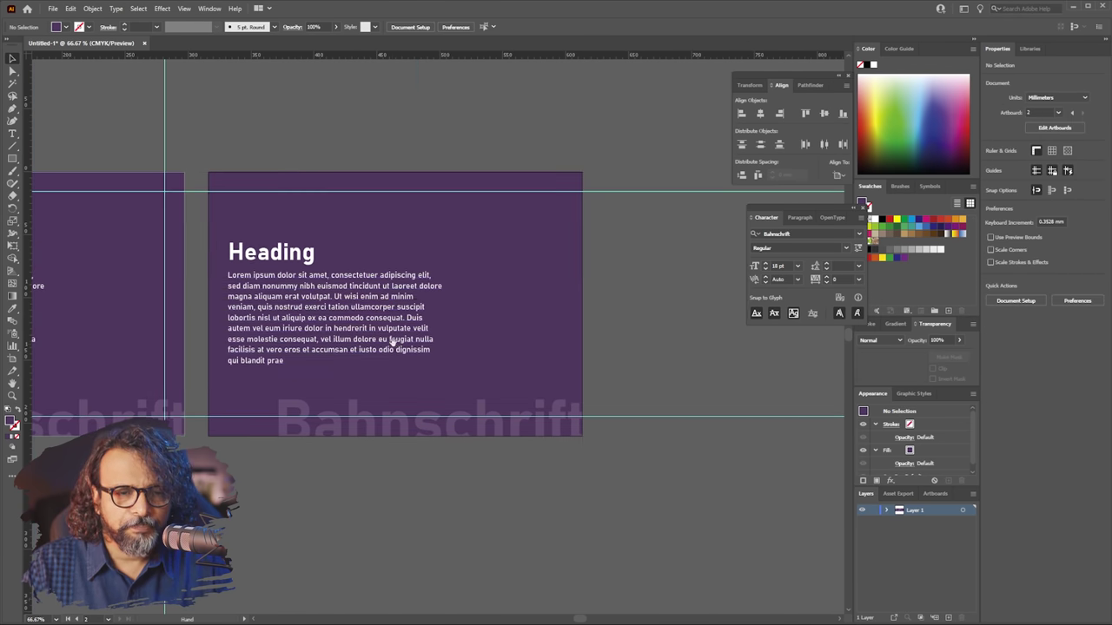
{"action": "scroll", "coordinate": [317, 318], "scroll_direction": "up", "scroll_amount": 2}
{"action": "scroll", "coordinate": [317, 318], "scroll_direction": "down", "scroll_amount": 1}
{"action": "double_click", "coordinate": [328, 290]}
{"action": "double_click", "coordinate": [339, 286]}
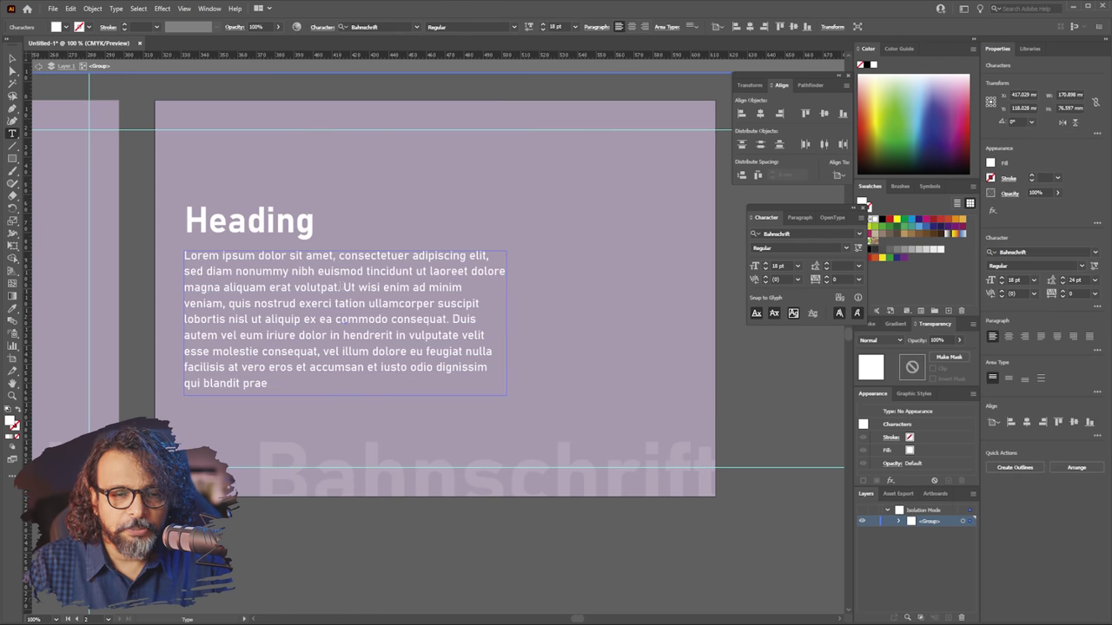
{"action": "left_click_drag", "start_coordinate": [343, 287], "coordinate": [467, 395]}
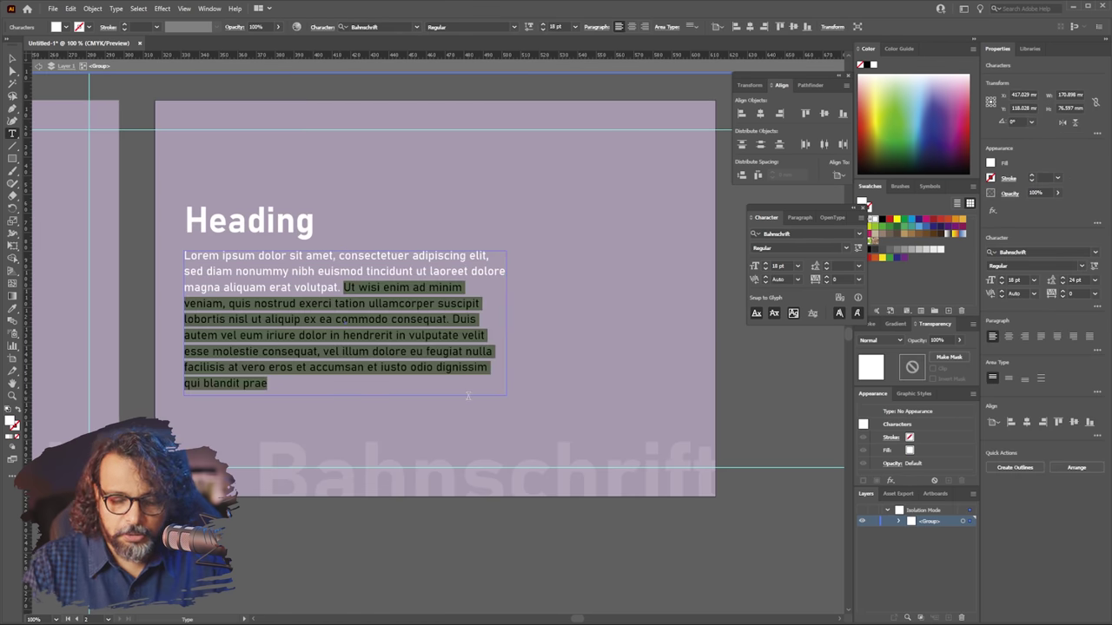
{"action": "key", "text": "Delete"}
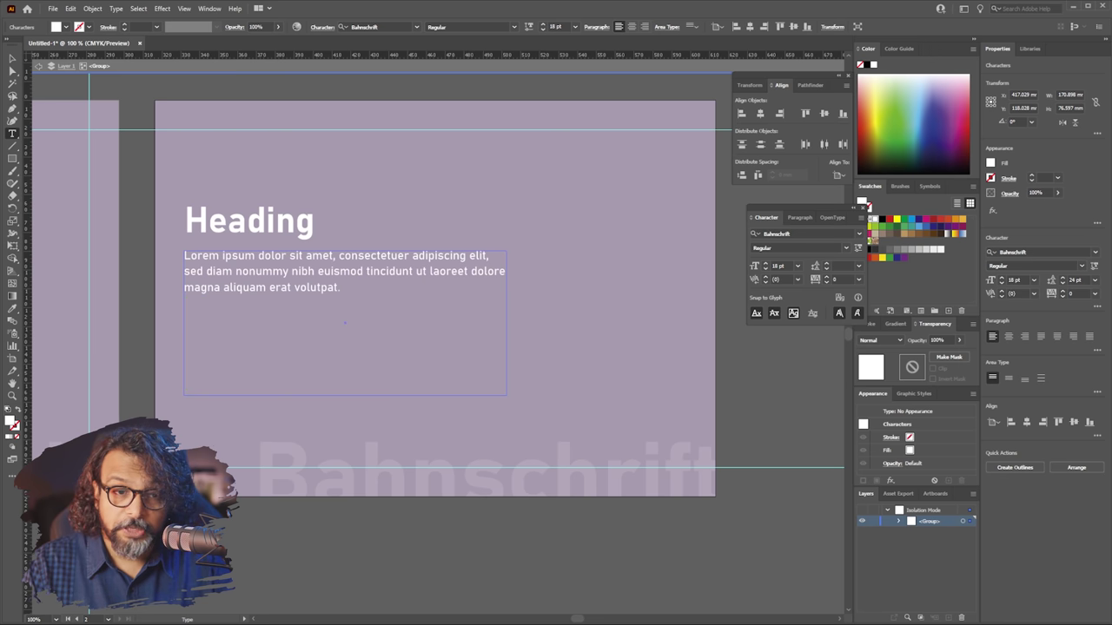
{"action": "key", "text": "Escape"}
{"action": "left_click", "coordinate": [146, 115]}
{"action": "double_click", "coordinate": [146, 115]}
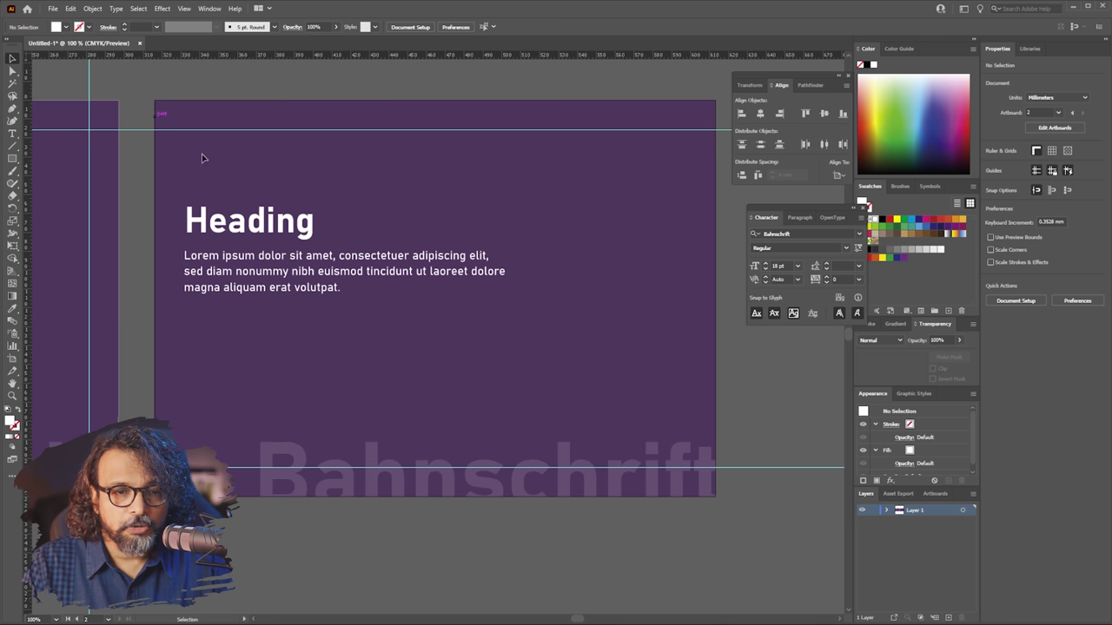
Ungroup the second artboard's heading and body text, and reduce the body text frame's height to about 30 mm.
{"action": "left_click", "coordinate": [308, 289]}
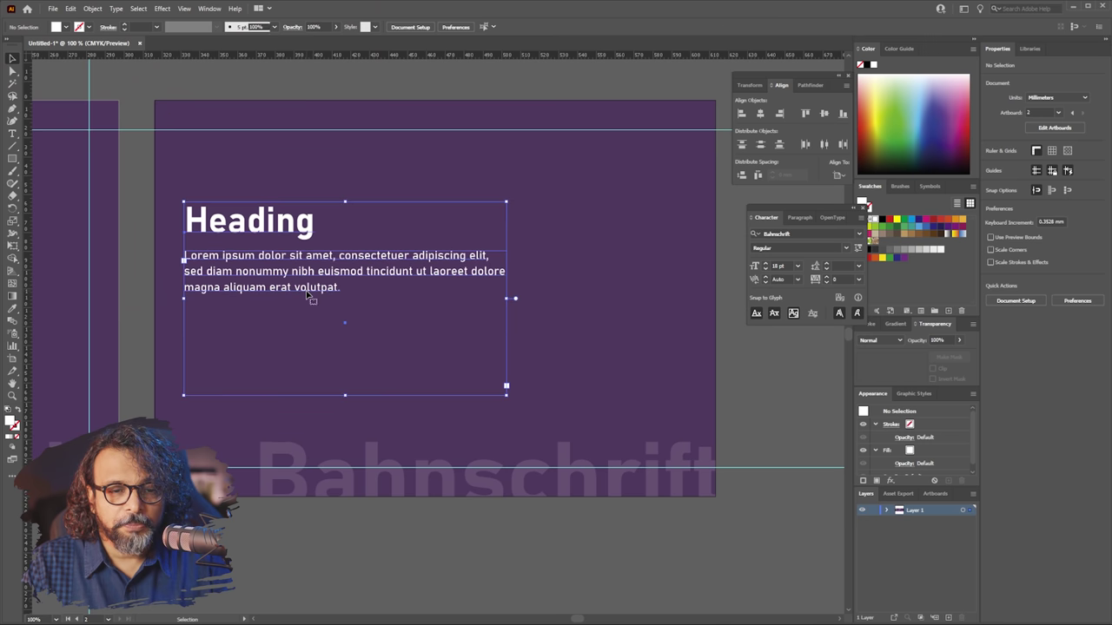
{"action": "right_click", "coordinate": [310, 276]}
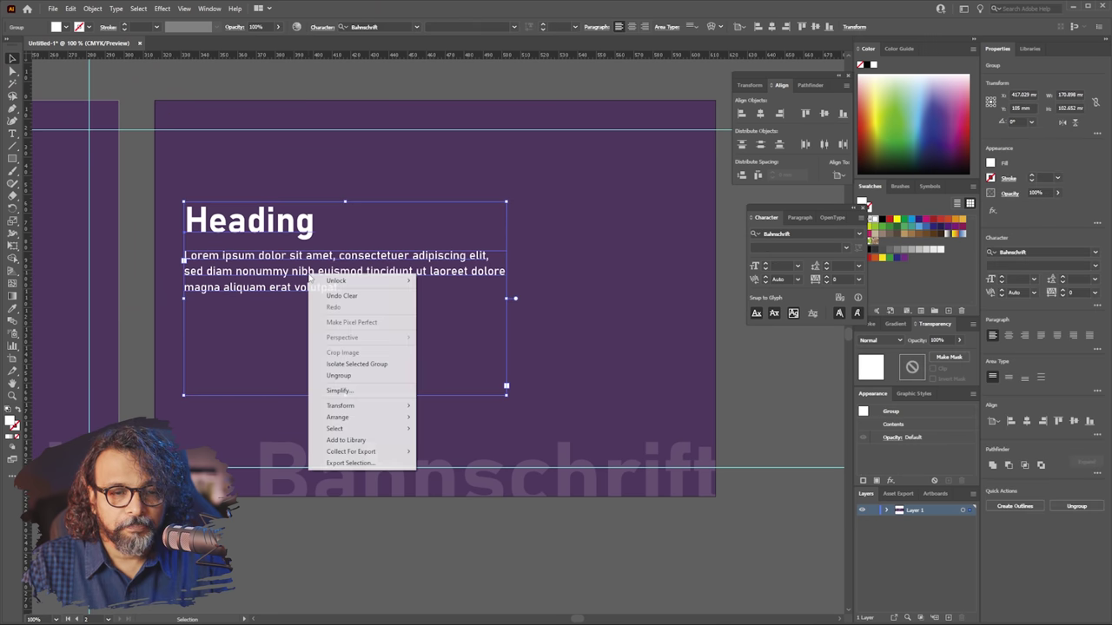
{"action": "left_click", "coordinate": [348, 375]}
{"action": "left_click", "coordinate": [321, 525]}
{"action": "left_click", "coordinate": [305, 259]}
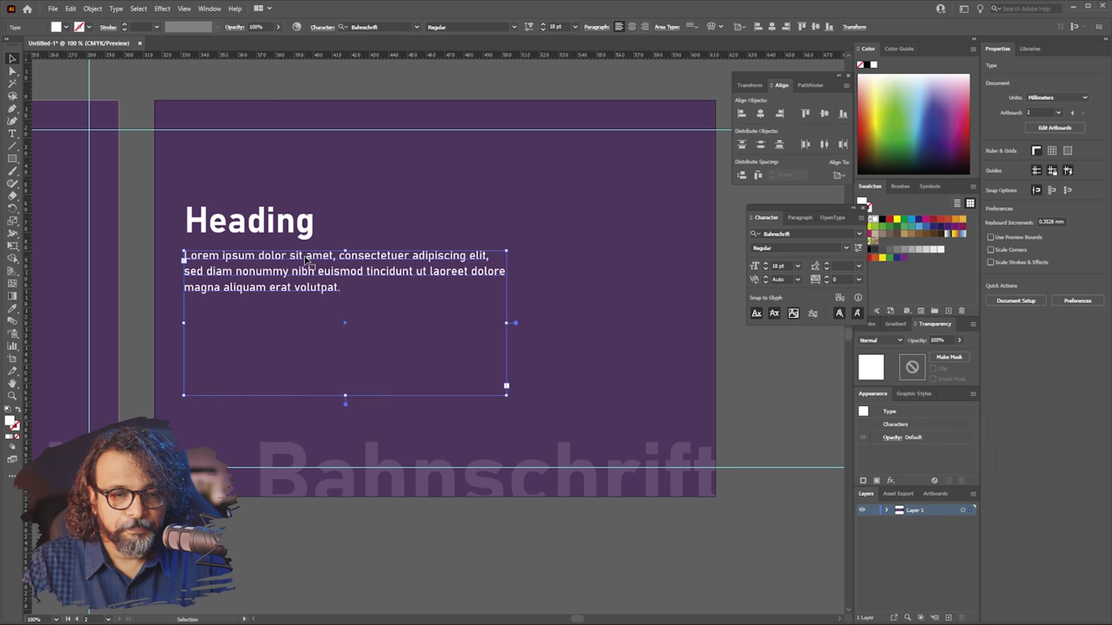
{"action": "left_click_drag", "start_coordinate": [344, 392], "coordinate": [345, 308]}
Move the heading and body text to the middle of the second artboard and align their horizontal centers.
{"action": "left_click_drag", "start_coordinate": [231, 186], "coordinate": [324, 329]}
{"action": "left_click_drag", "start_coordinate": [309, 275], "coordinate": [307, 316]}
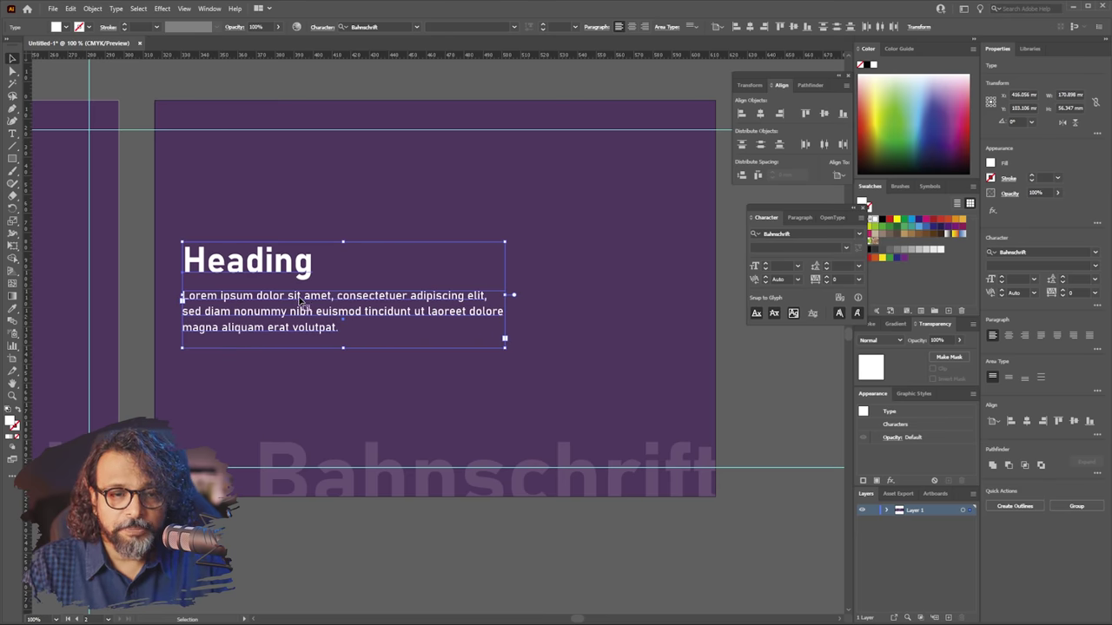
{"action": "left_click_drag", "start_coordinate": [299, 300], "coordinate": [390, 290]}
{"action": "left_click", "coordinate": [760, 113]}
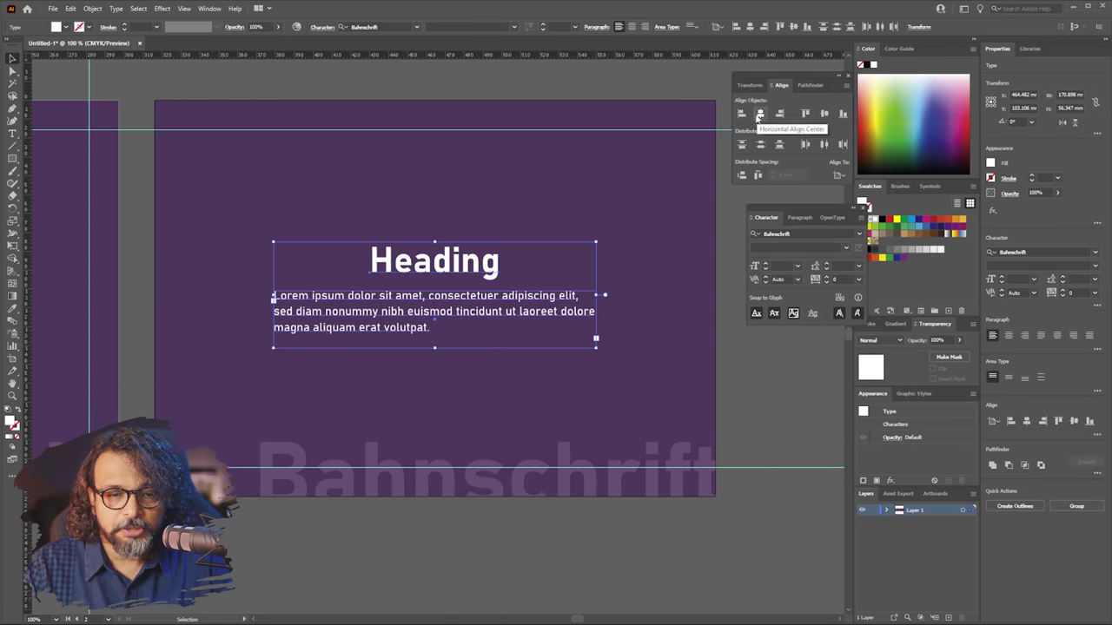
{"action": "left_click", "coordinate": [670, 301]}
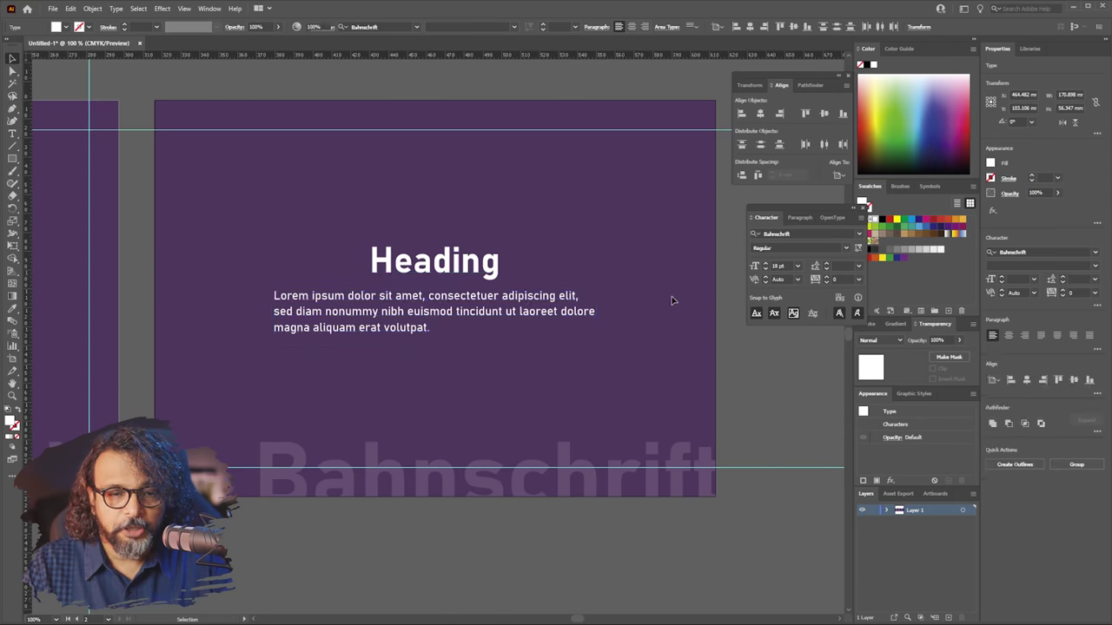
Set the second artboard's body paragraph to center alignment.
{"action": "left_click", "coordinate": [297, 311]}
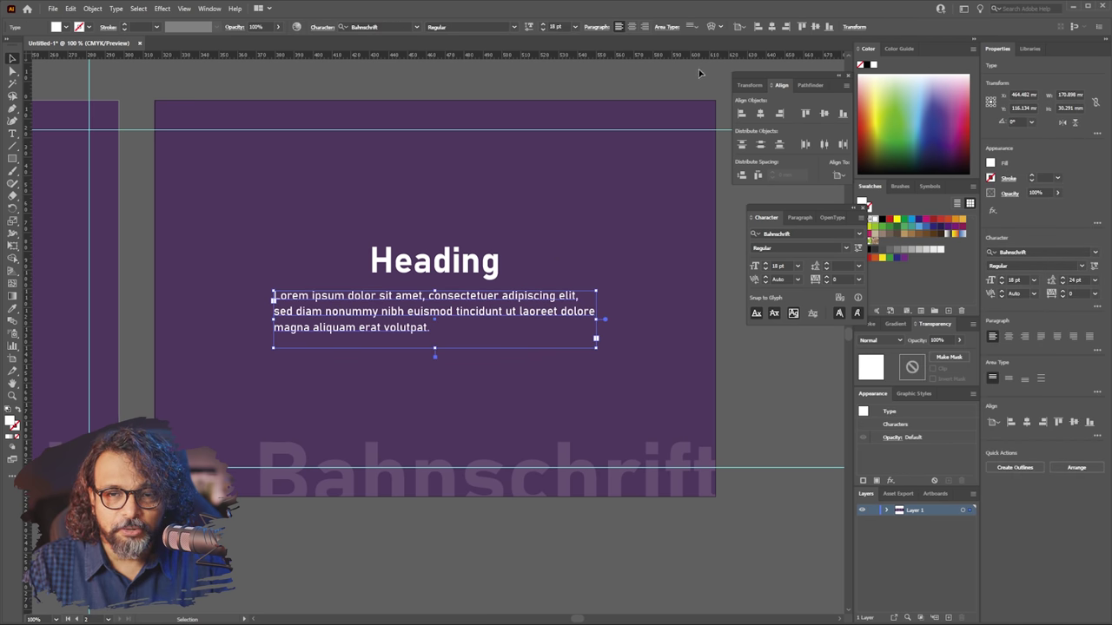
{"action": "left_click_drag", "start_coordinate": [812, 206], "coordinate": [641, 160]}
{"action": "left_click", "coordinate": [629, 168]}
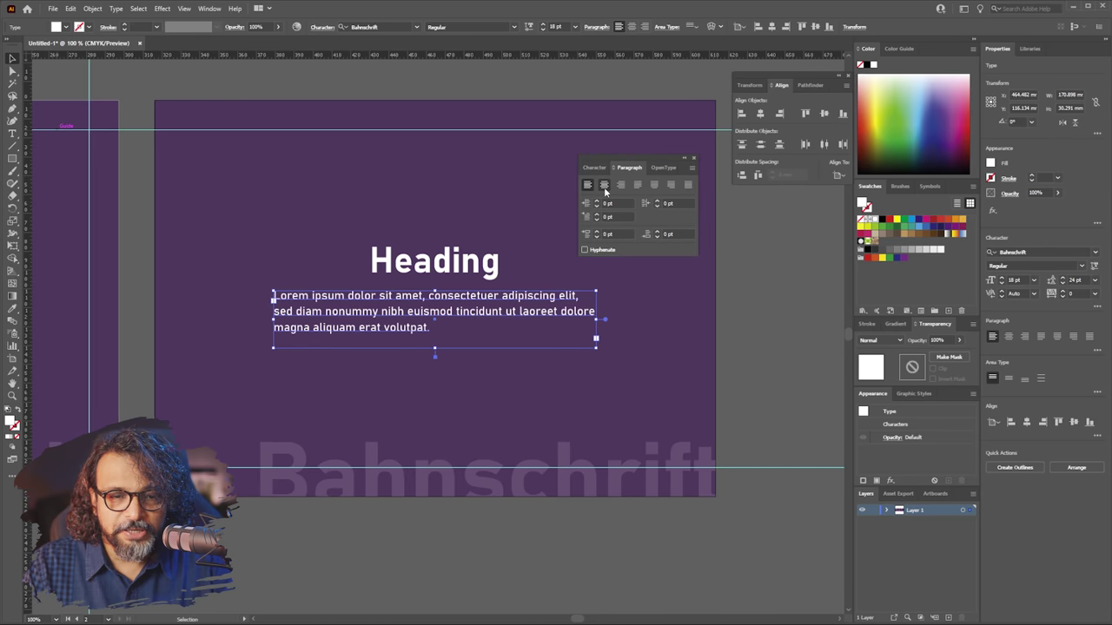
{"action": "left_click", "coordinate": [604, 184]}
{"action": "left_click", "coordinate": [697, 327]}
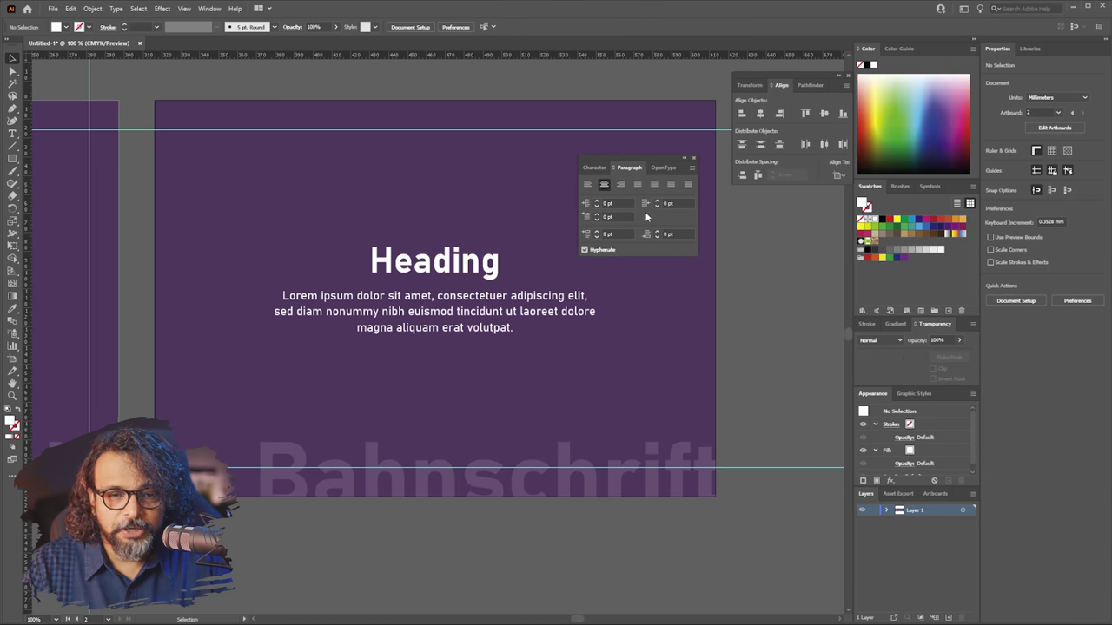
{"action": "left_click_drag", "start_coordinate": [635, 163], "coordinate": [788, 246]}
Delete the large faded "Bahnschrift" text from the second artboard.
{"action": "left_click_drag", "start_coordinate": [623, 477], "coordinate": [602, 596]}
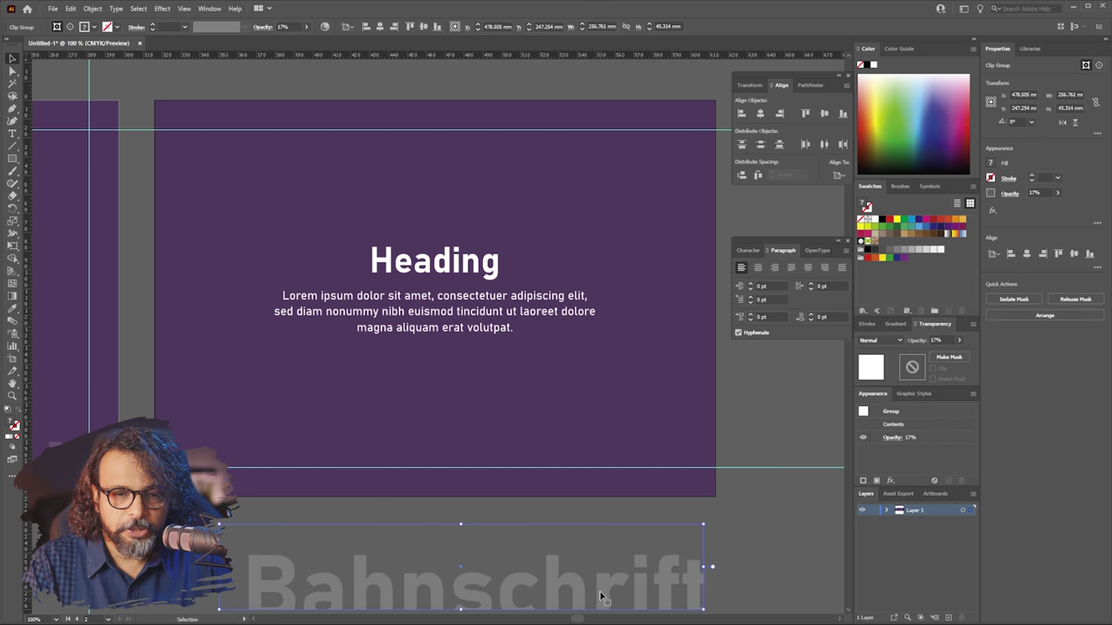
{"action": "key", "text": "Delete"}
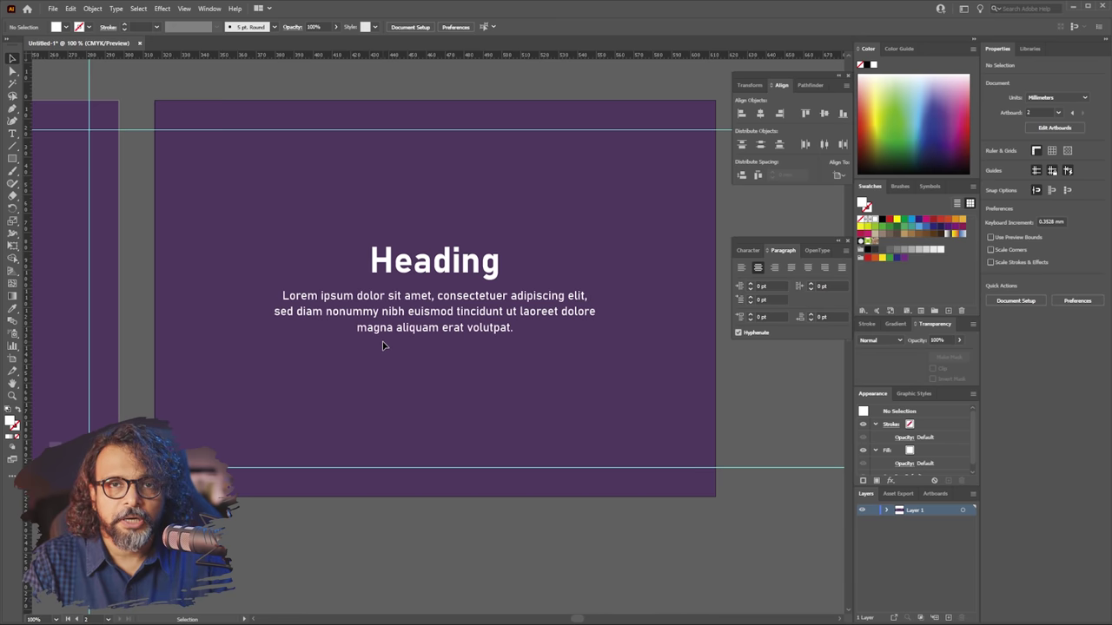
Duplicate the second artboard with its background and text, placing the copy to its right at X about 789 mm.
{"action": "key", "text": "ctrl+minus"}
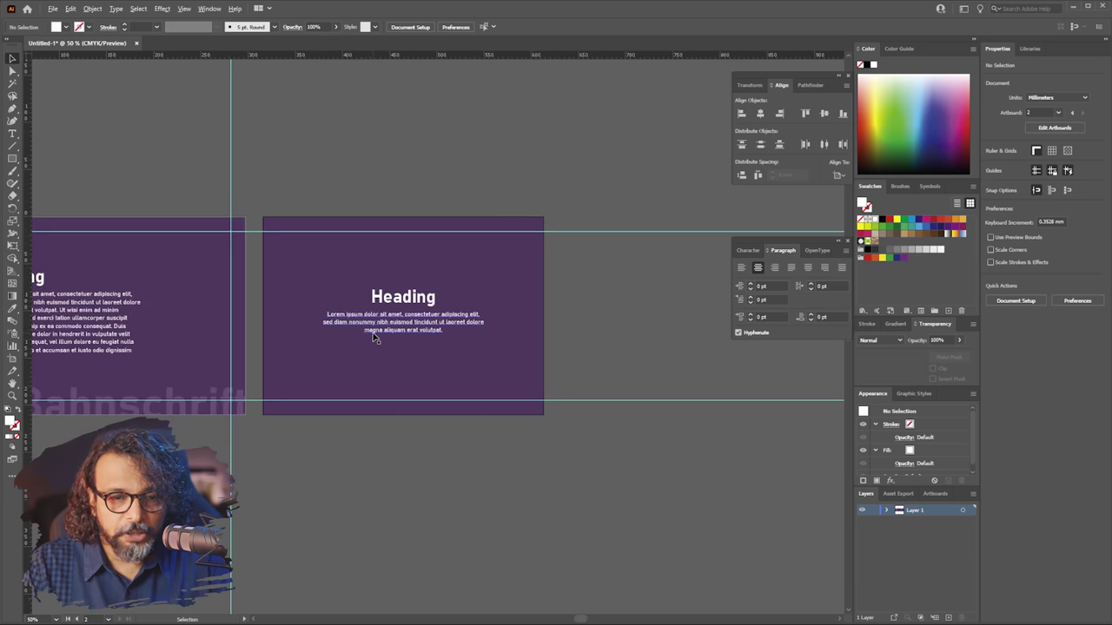
{"action": "key", "text": "ctrl+minus"}
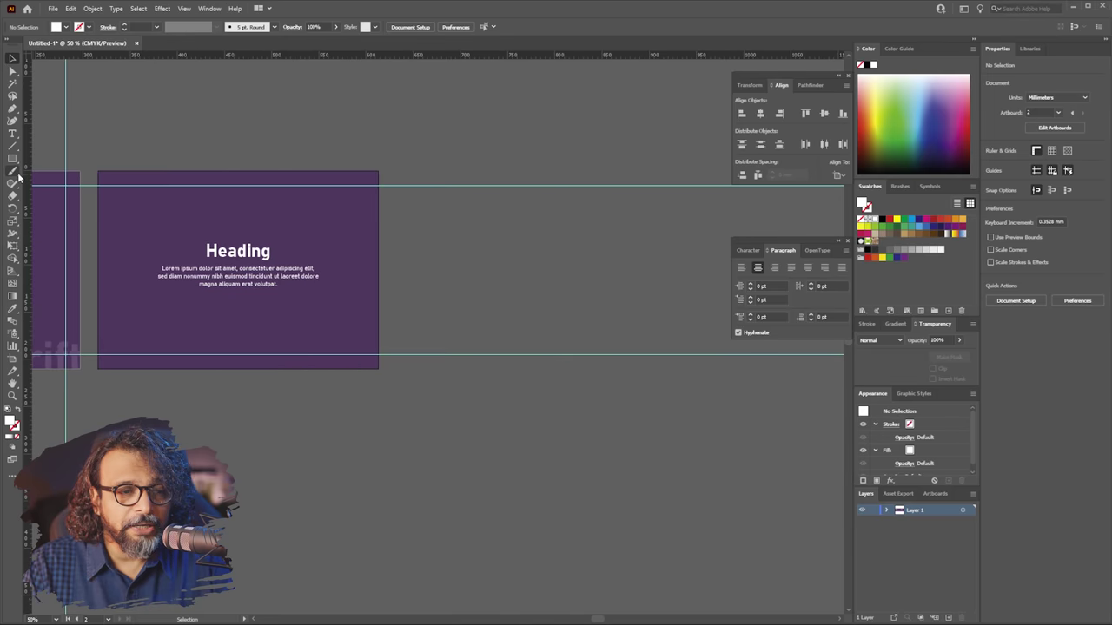
{"action": "left_click", "coordinate": [12, 358]}
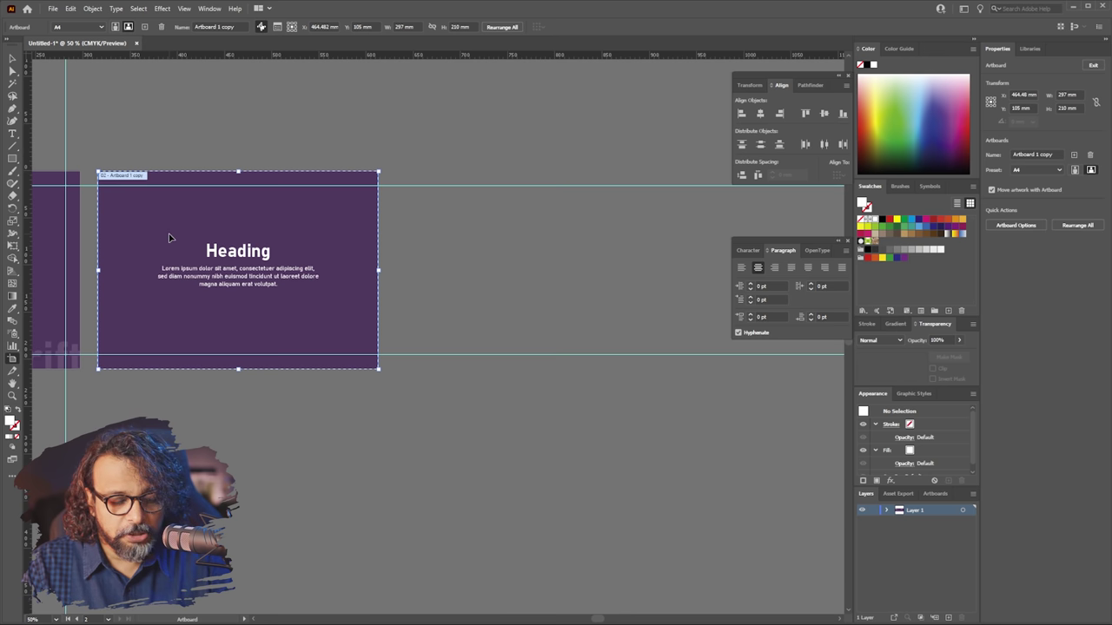
{"action": "left_click_drag", "start_coordinate": [160, 226], "coordinate": [452, 223]}
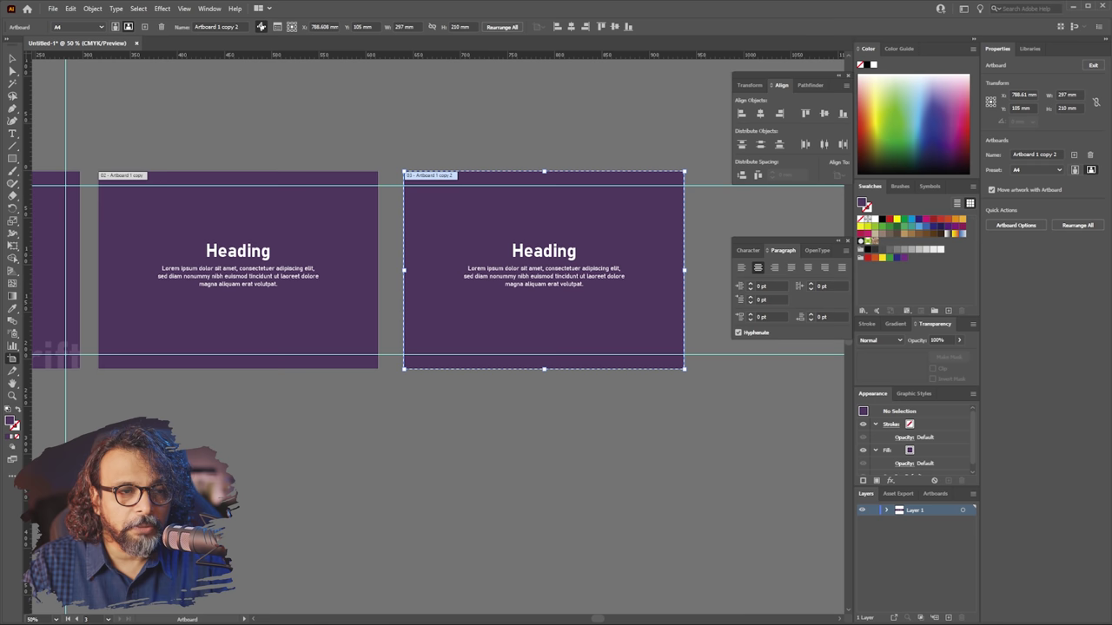
{"action": "left_click", "coordinate": [12, 59]}
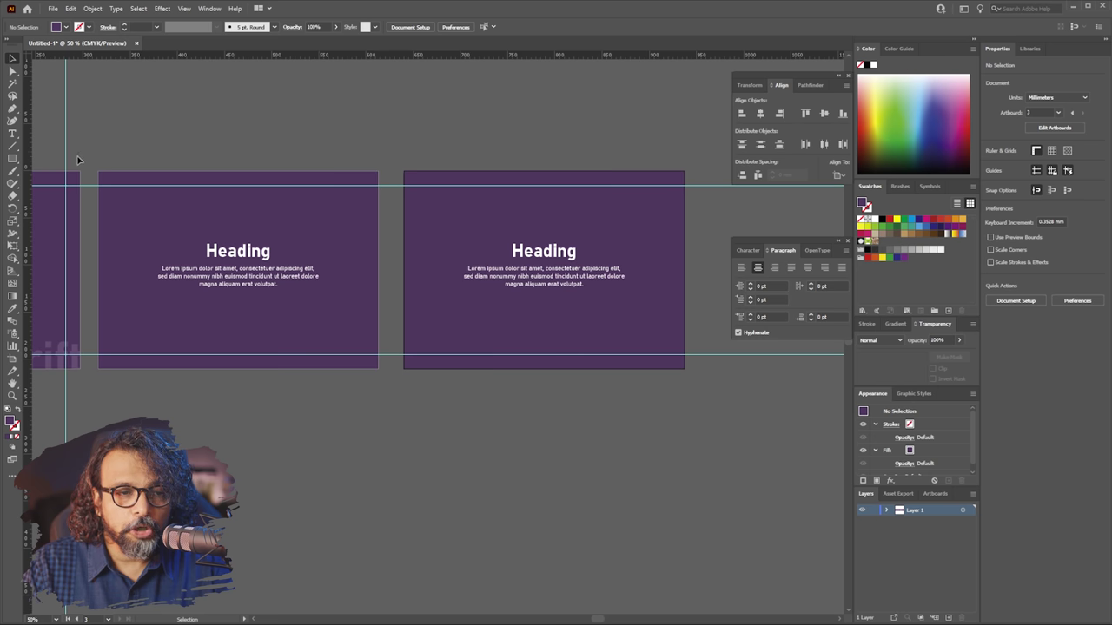
Lock the artboards' purple background rectangles again, including the one on the third artboard.
{"action": "left_click", "coordinate": [462, 200]}
{"action": "key", "text": "a"}
{"action": "key", "text": "ctrl+shift+a"}
{"action": "key", "text": "v"}
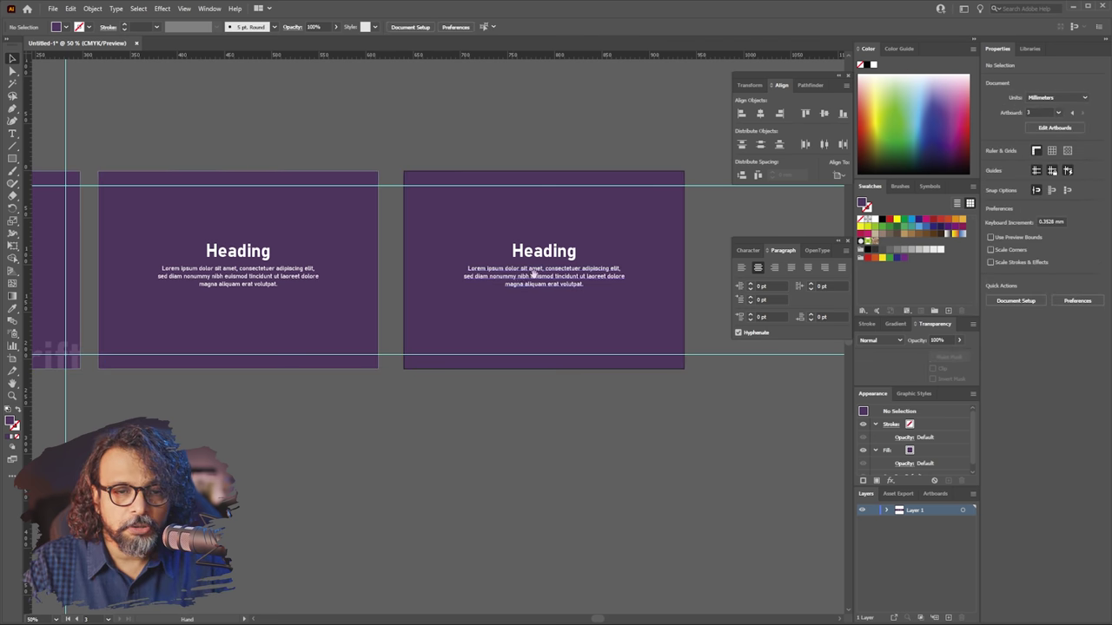
{"action": "left_click_drag", "start_coordinate": [532, 279], "coordinate": [371, 275]}
{"action": "scroll", "coordinate": [371, 276], "scroll_direction": "up", "scroll_amount": 2}
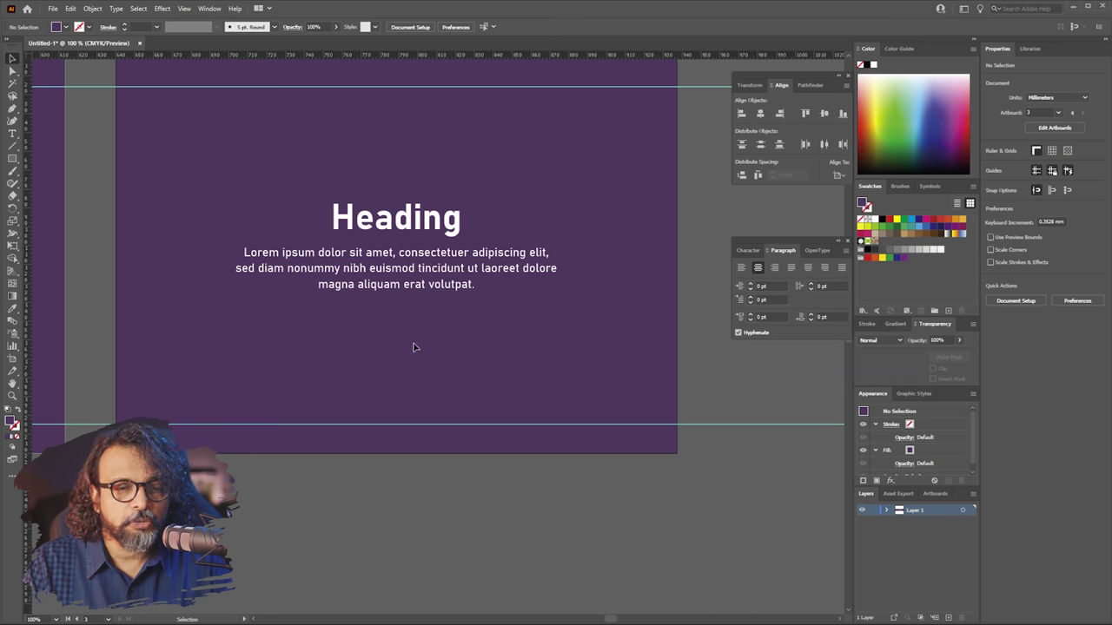
Align the third artboard's heading and body text to the artboard's right edge, then move both about 15 mm inward.
{"action": "left_click", "coordinate": [399, 223]}
{"action": "left_click", "coordinate": [426, 278], "text": "shift"}
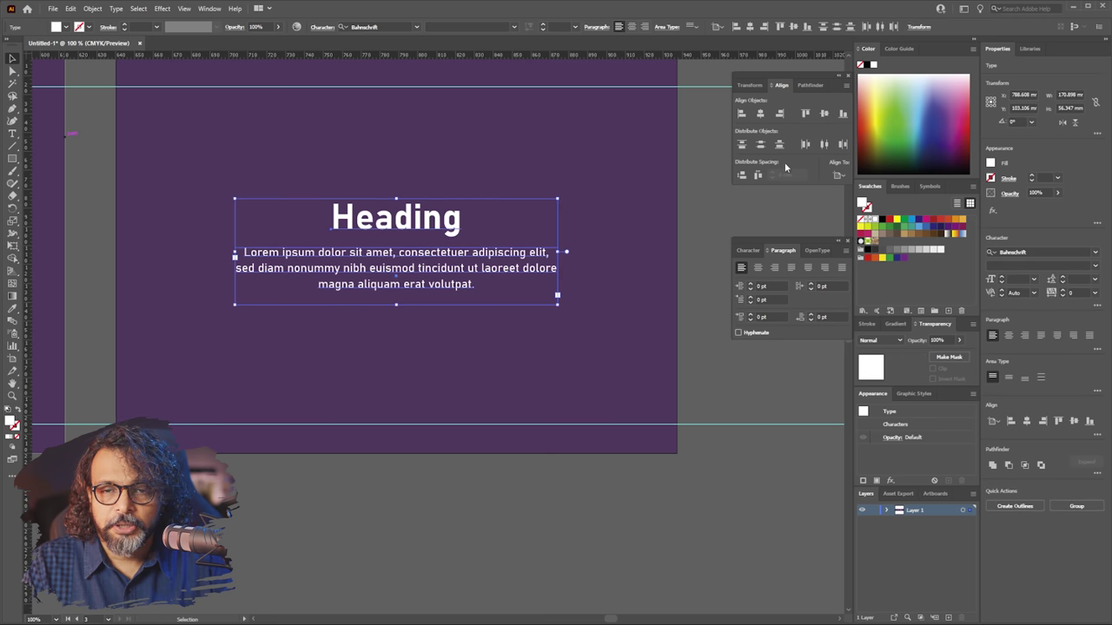
{"action": "left_click", "coordinate": [782, 115]}
{"action": "left_click_drag", "start_coordinate": [632, 226], "coordinate": [605, 224]}
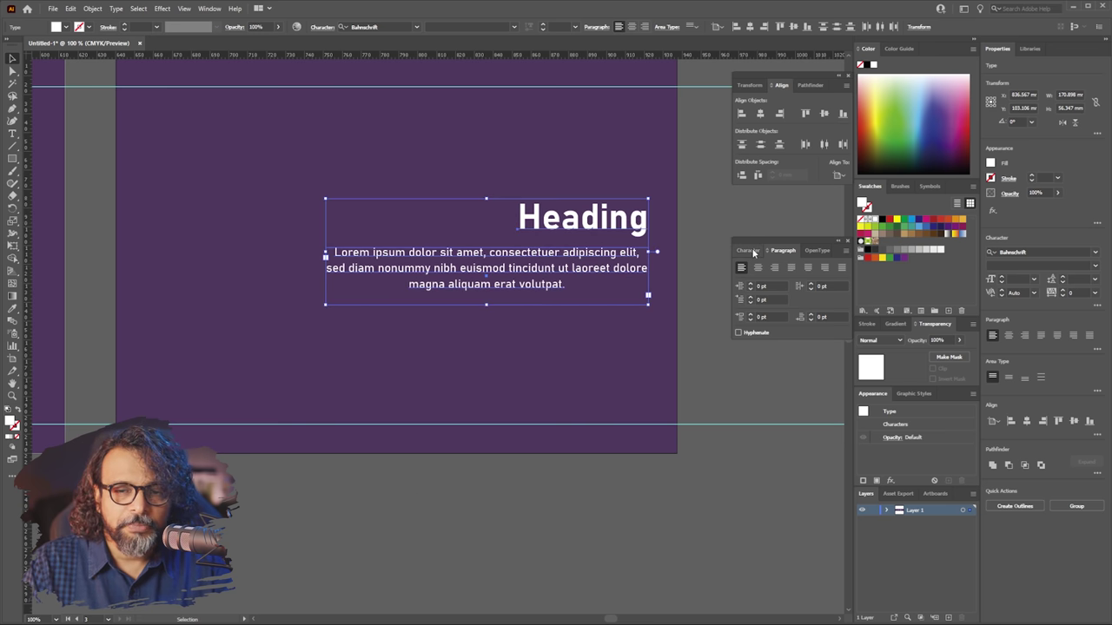
{"action": "left_click", "coordinate": [698, 255]}
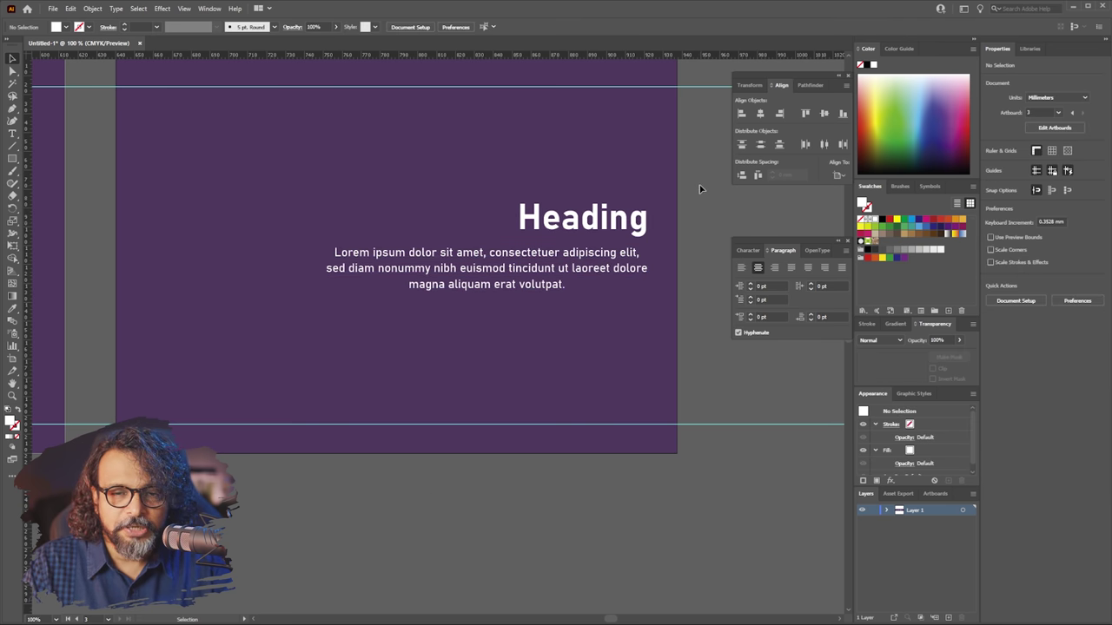
Right-align the third artboard's heading and body paragraphs, align both to the artboard's right edge, and move them about 16 mm inward.
{"action": "left_click", "coordinate": [598, 302]}
{"action": "left_click", "coordinate": [774, 268]}
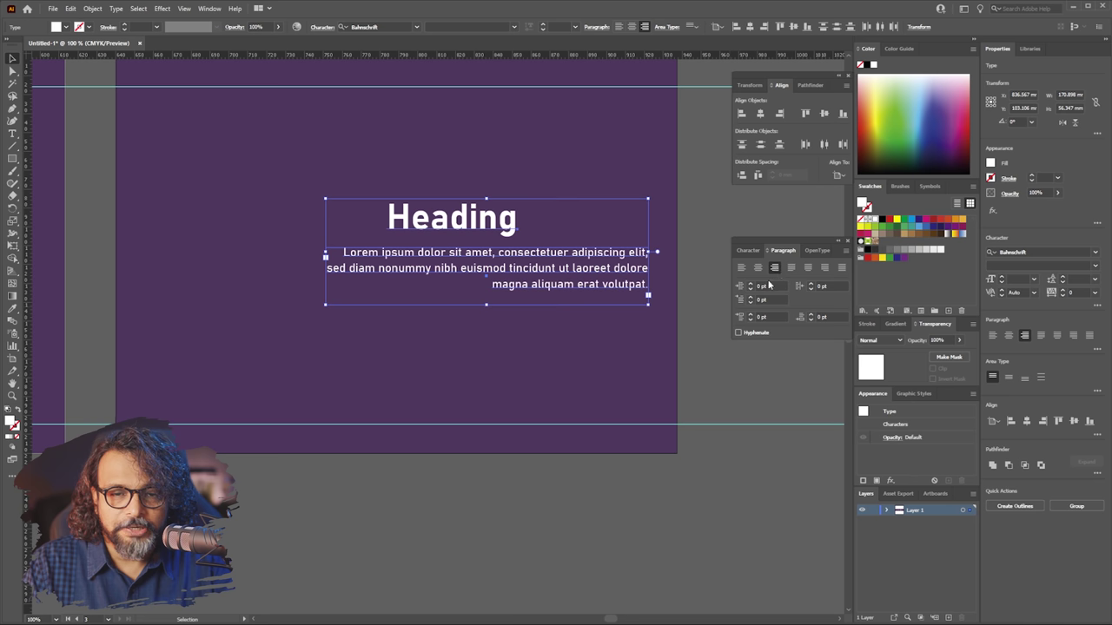
{"action": "left_click", "coordinate": [780, 114]}
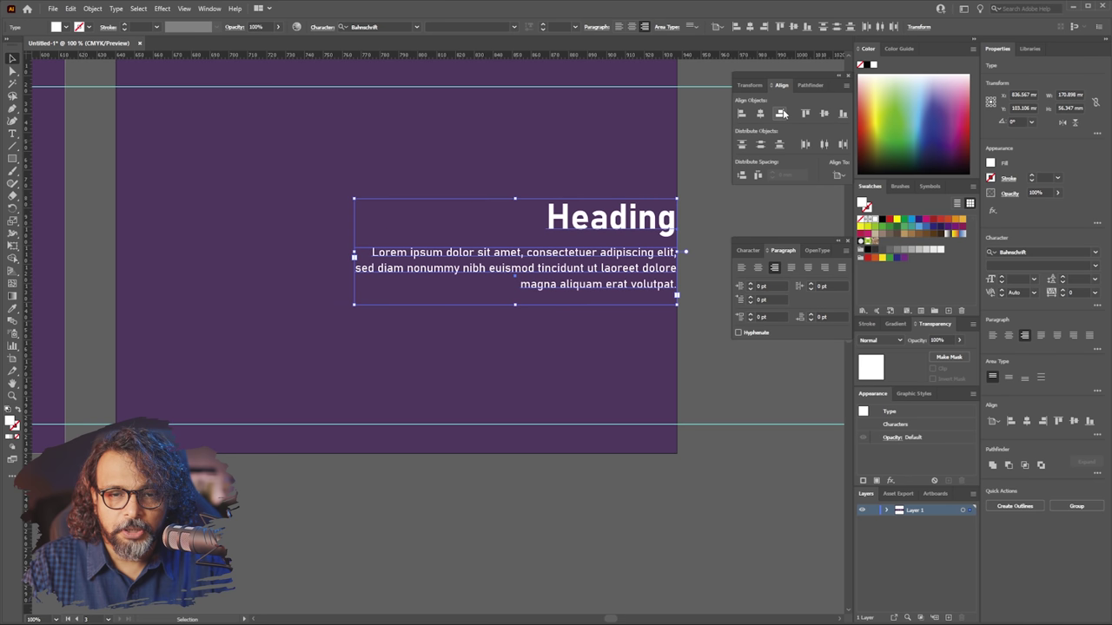
{"action": "left_click_drag", "start_coordinate": [667, 230], "coordinate": [637, 231]}
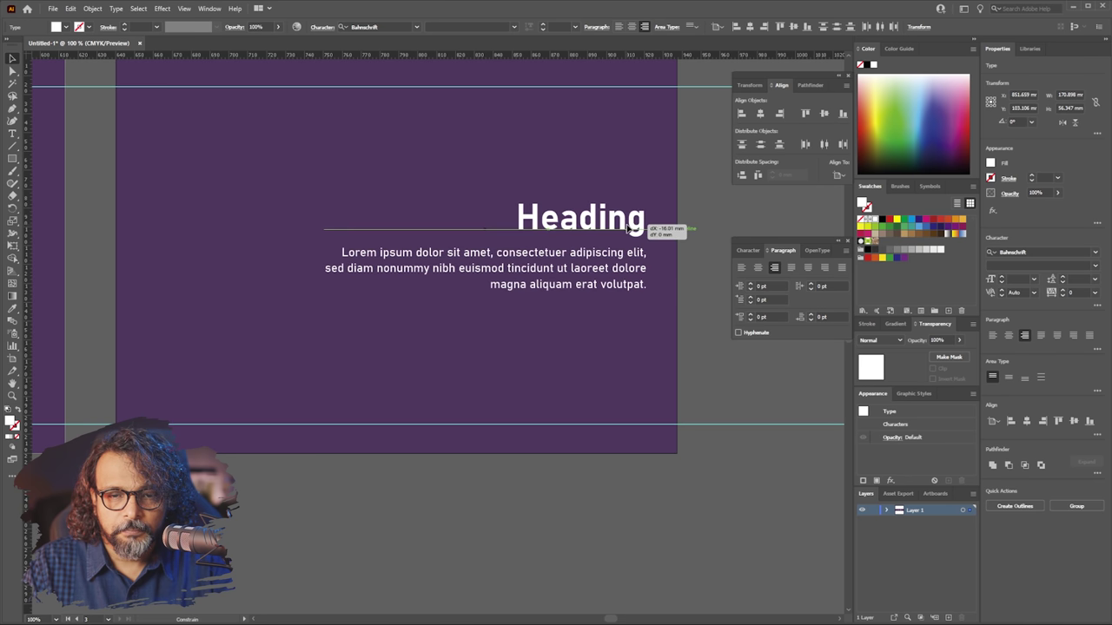
{"action": "left_click", "coordinate": [716, 246]}
Move the first artboard's grouped heading and body text horizontally about 9 mm inward from the left margin guide.
{"action": "scroll", "coordinate": [699, 280], "scroll_direction": "down", "scroll_amount": 2}
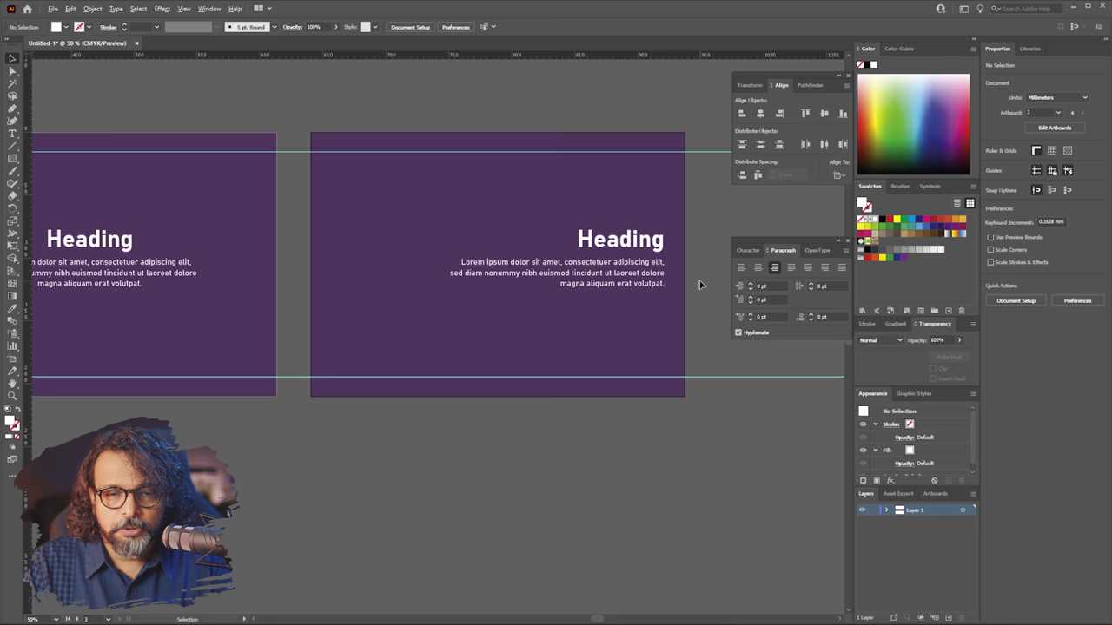
{"action": "scroll", "coordinate": [700, 281], "scroll_direction": "down", "scroll_amount": 1}
{"action": "scroll", "coordinate": [700, 281], "scroll_direction": "down", "scroll_amount": 1}
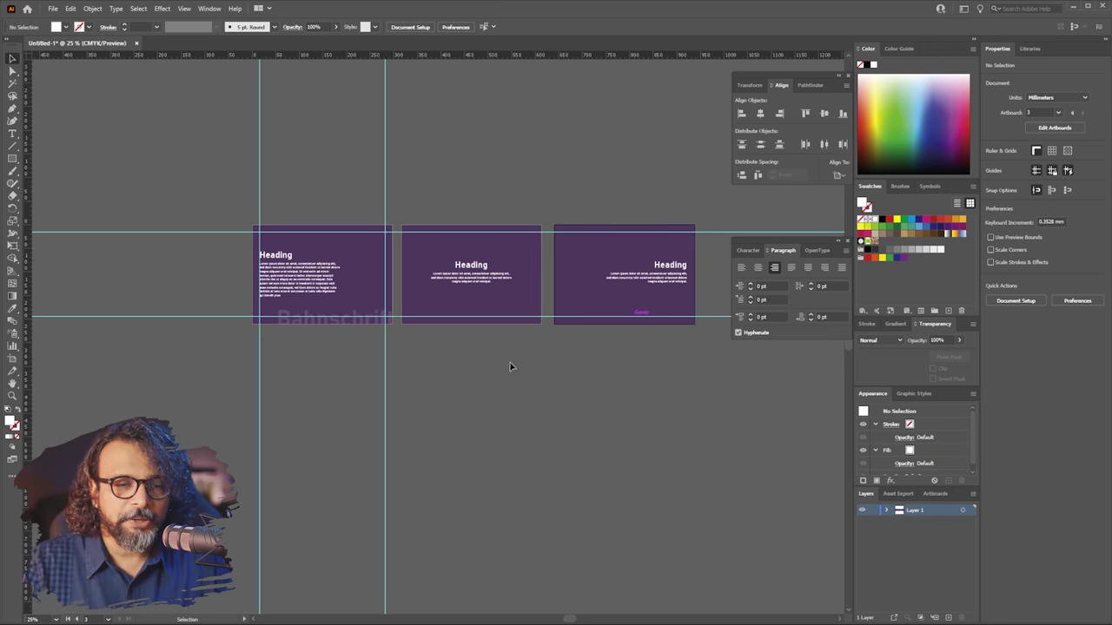
{"action": "scroll", "coordinate": [246, 308], "scroll_direction": "up", "scroll_amount": 2}
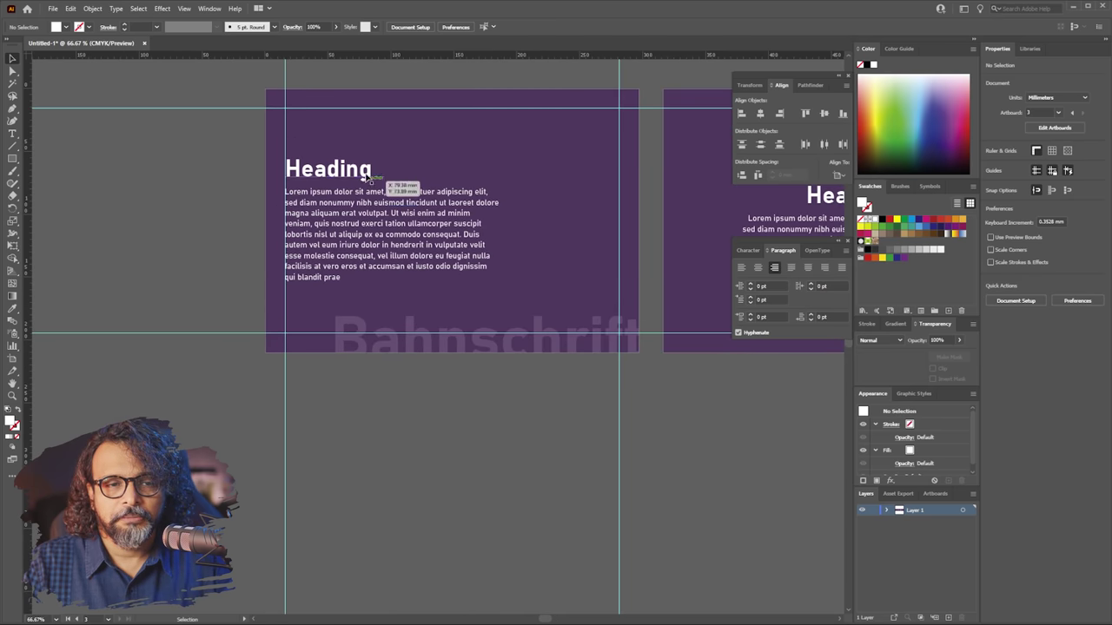
{"action": "left_click", "coordinate": [363, 233]}
{"action": "left_click_drag", "start_coordinate": [361, 231], "coordinate": [373, 232]}
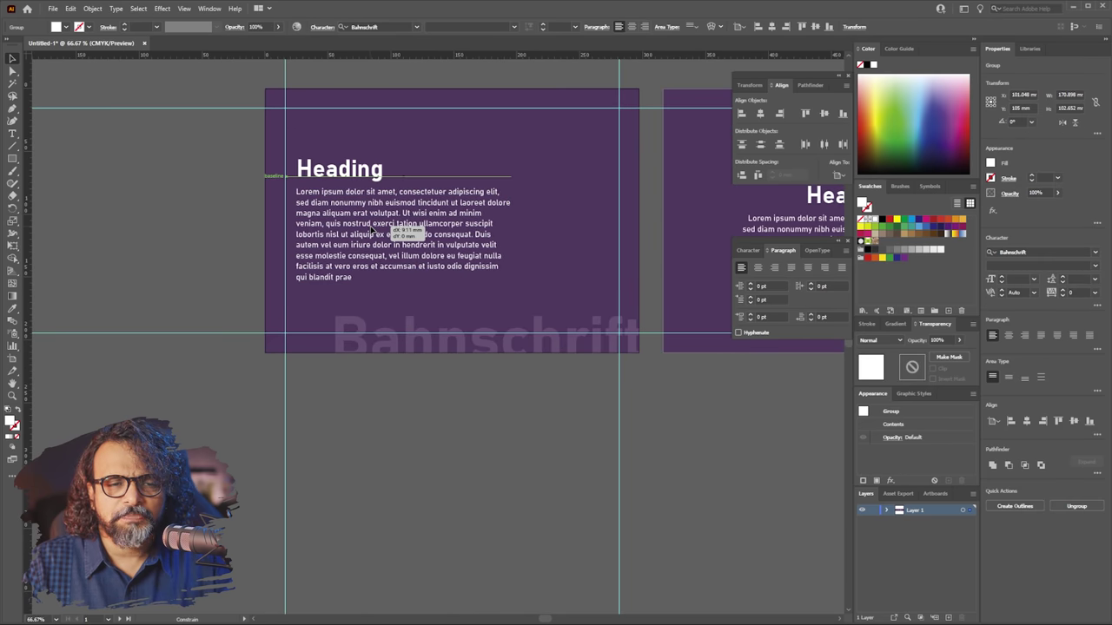
{"action": "left_click", "coordinate": [370, 473]}
Compare the left-aligned, centered and right-aligned heading and body layouts across the three artboards.
{"action": "scroll", "coordinate": [365, 451], "scroll_direction": "down", "scroll_amount": 3}
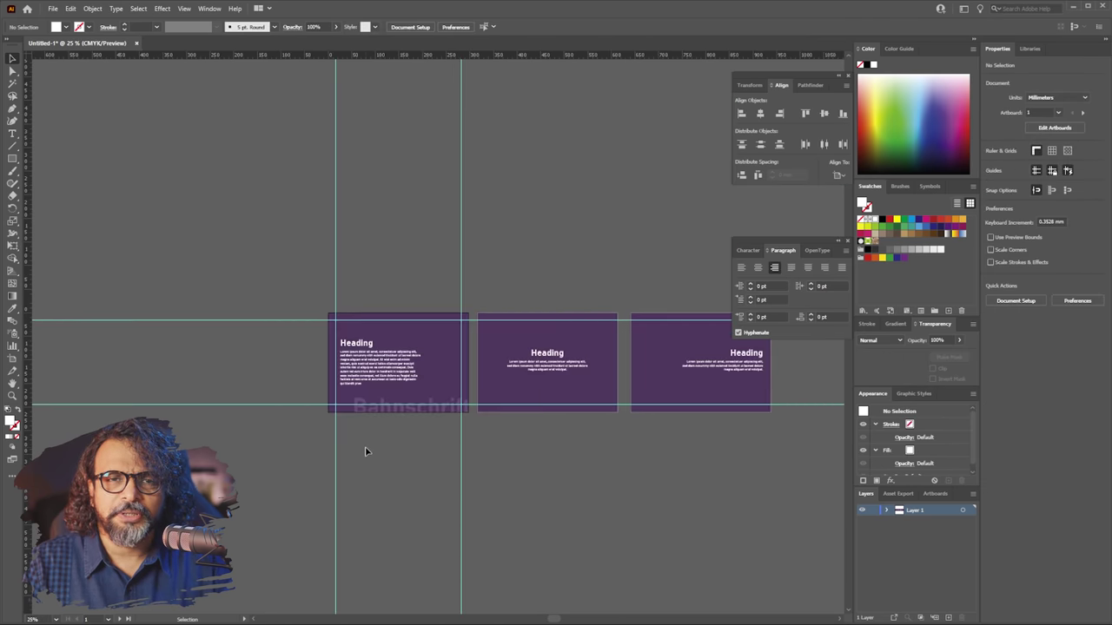
{"action": "left_click_drag", "start_coordinate": [442, 469], "coordinate": [315, 429]}
{"action": "scroll", "coordinate": [408, 360], "scroll_direction": "up", "scroll_amount": 4}
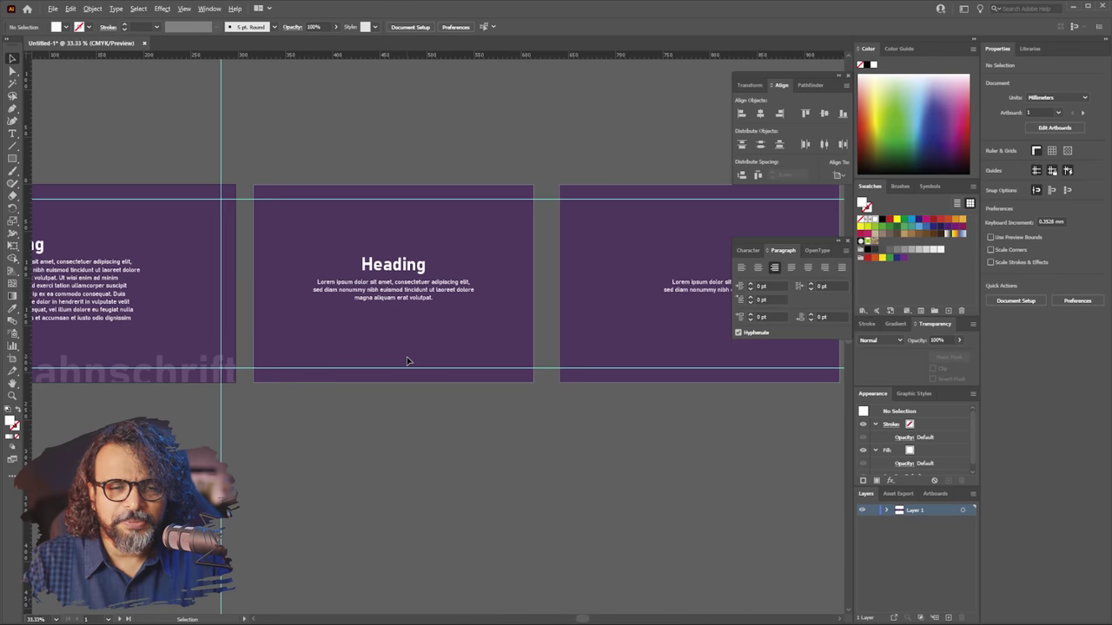
{"action": "scroll", "coordinate": [408, 360], "scroll_direction": "down", "scroll_amount": 1}
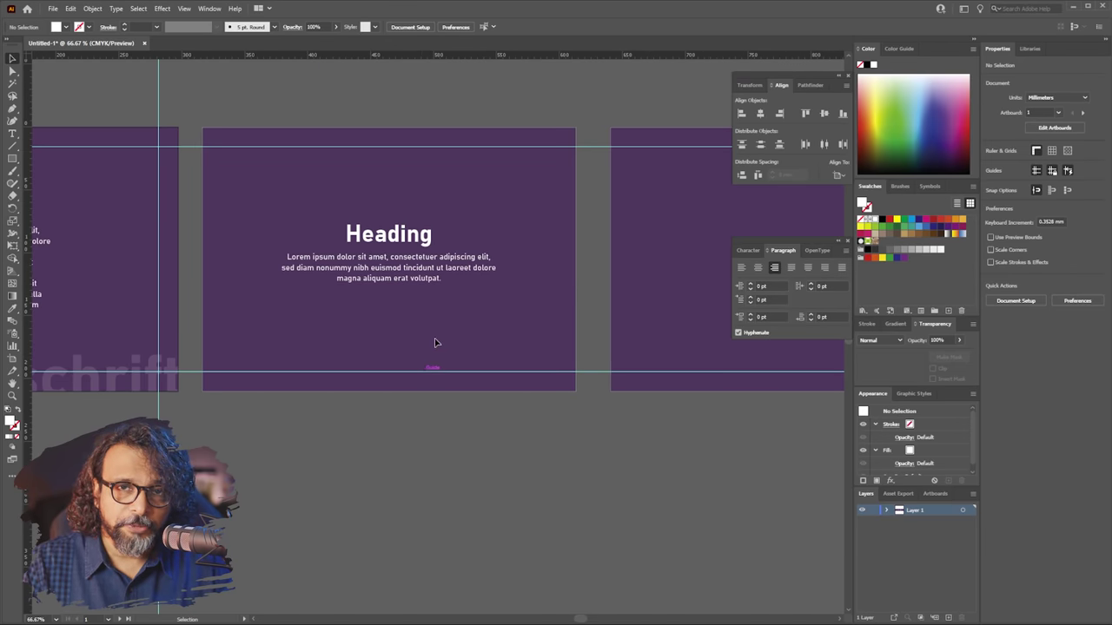
{"action": "left_click_drag", "start_coordinate": [617, 321], "coordinate": [286, 296]}
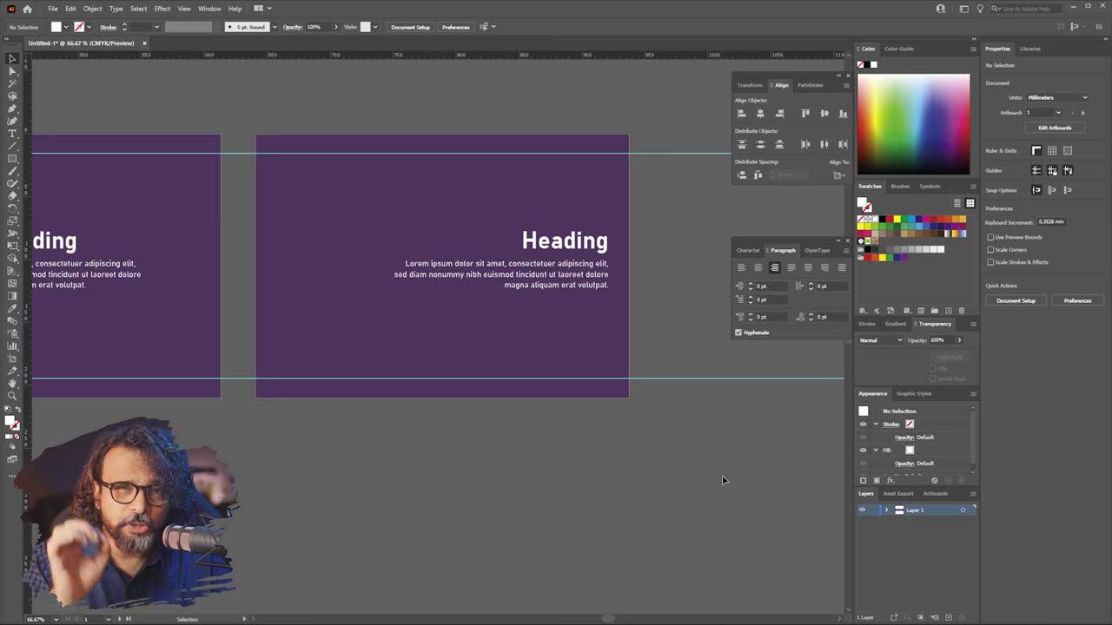
{"action": "scroll", "coordinate": [501, 402], "scroll_direction": "down", "scroll_amount": 2}
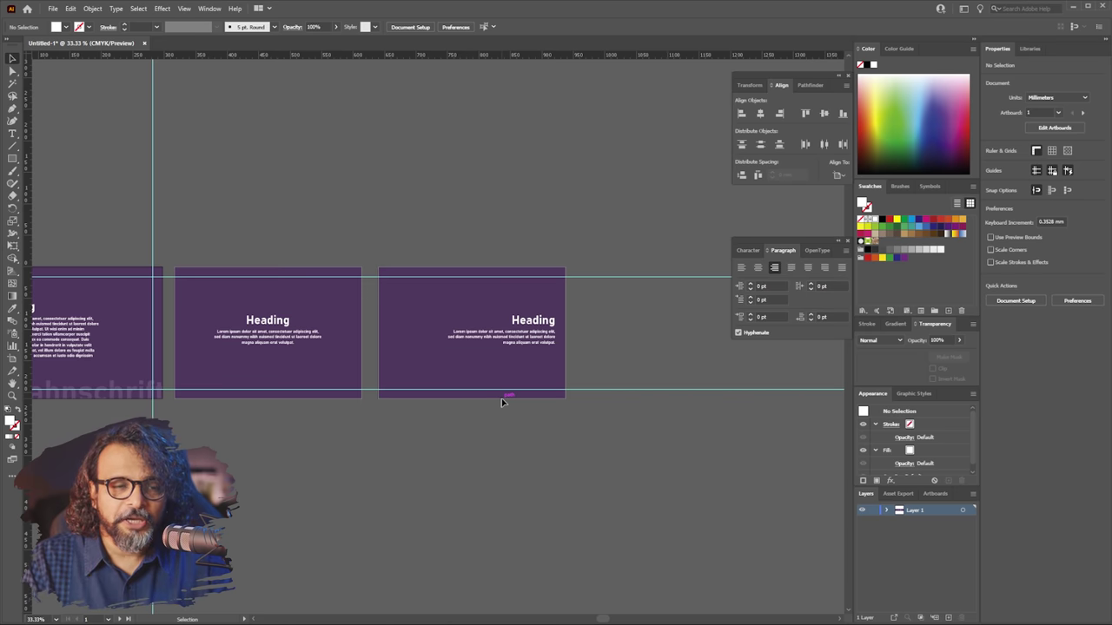
{"action": "scroll", "coordinate": [354, 352], "scroll_direction": "up", "scroll_amount": 1}
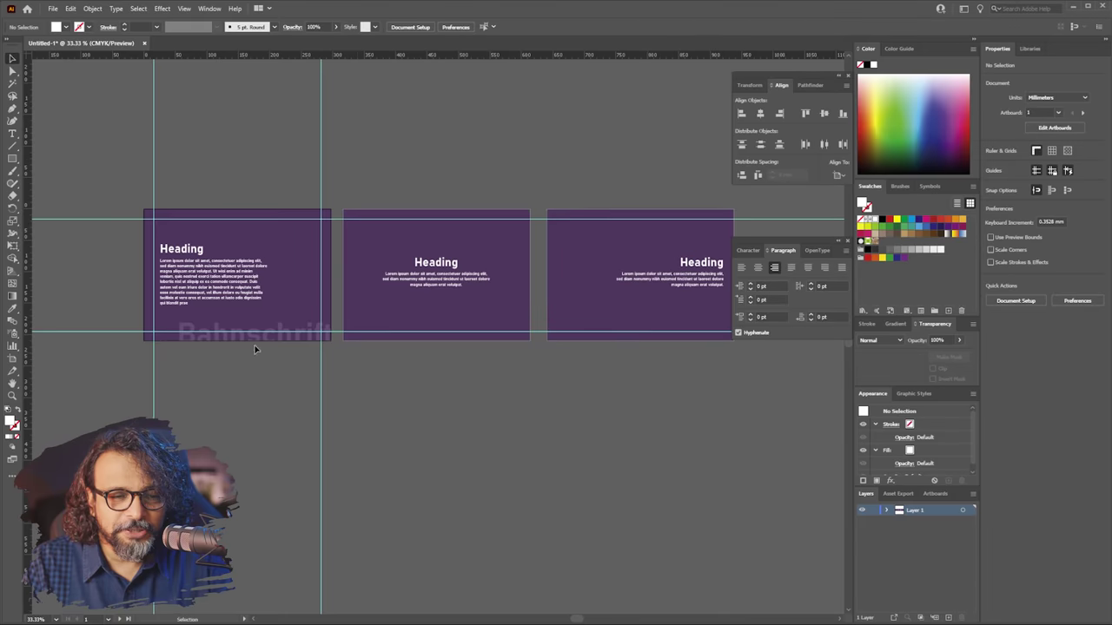
{"action": "scroll", "coordinate": [252, 348], "scroll_direction": "up", "scroll_amount": 1}
{"action": "scroll", "coordinate": [253, 348], "scroll_direction": "up", "scroll_amount": 1}
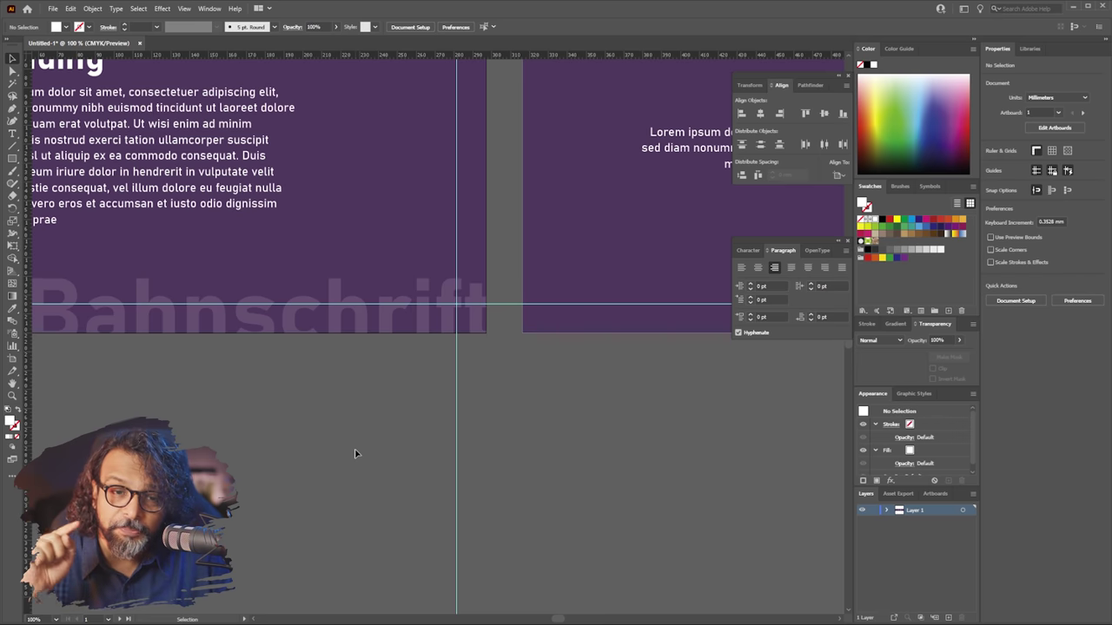
{"action": "left_click_drag", "start_coordinate": [354, 453], "coordinate": [472, 526]}
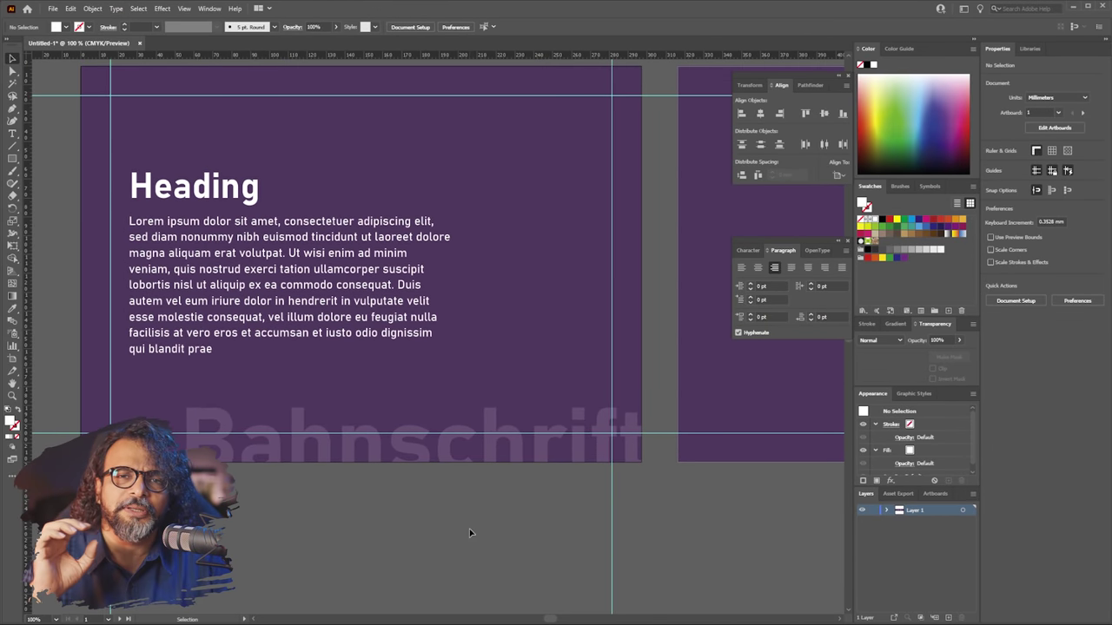